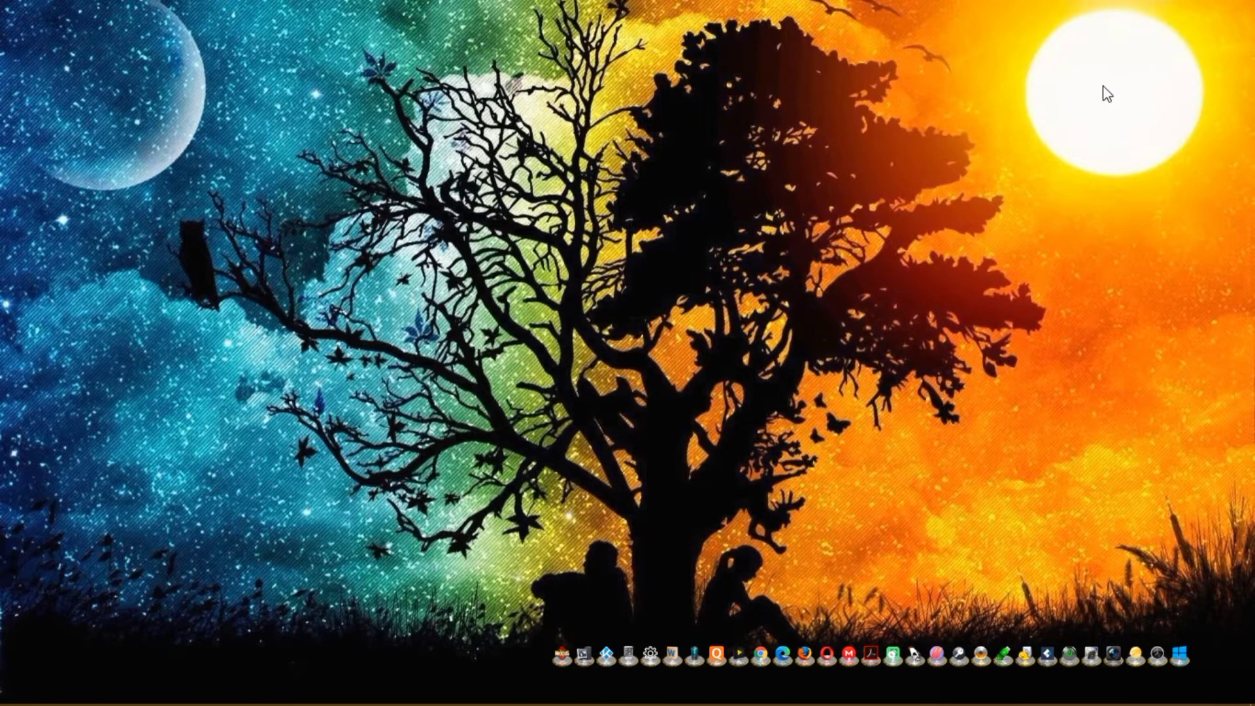
# - Switch to the Excel workbook and look through the Conditional Formatting rule categories, including Highlight Cells Rules and Data Bars
pyautogui.hotkey('alt', 'Tab')
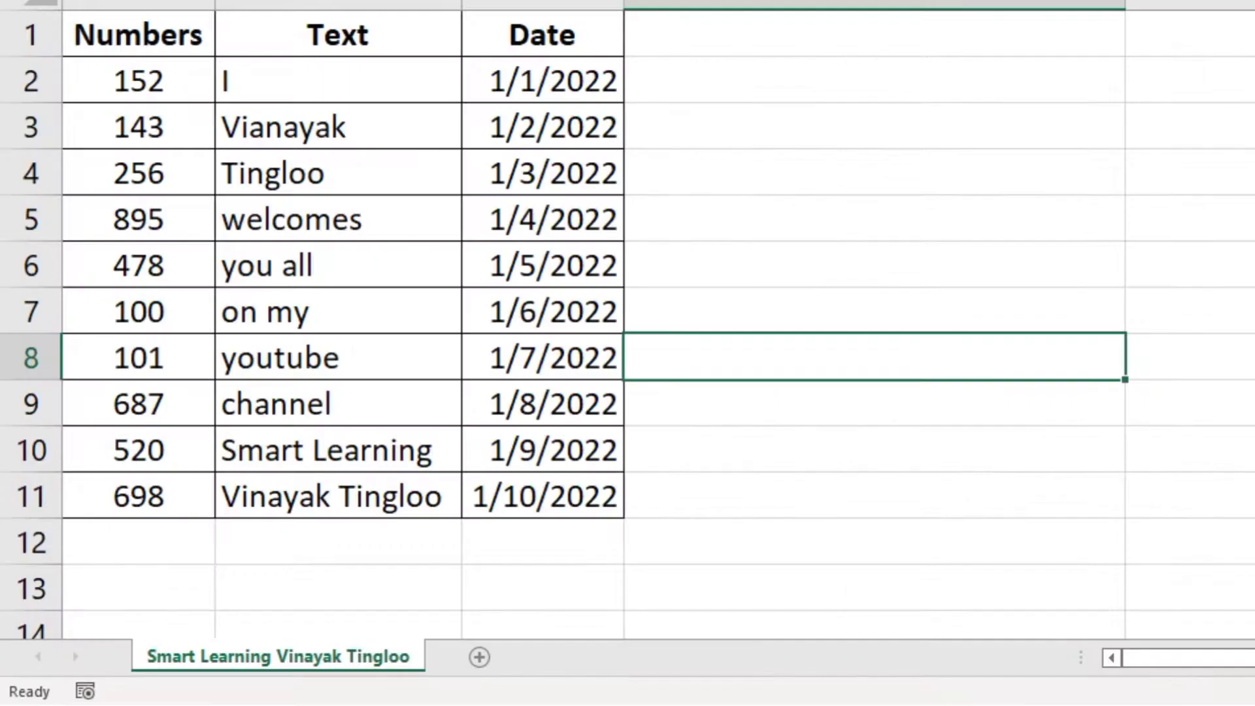
pyautogui.click(97, 206)
pyautogui.click(236, 206)
pyautogui.click(542, 4)
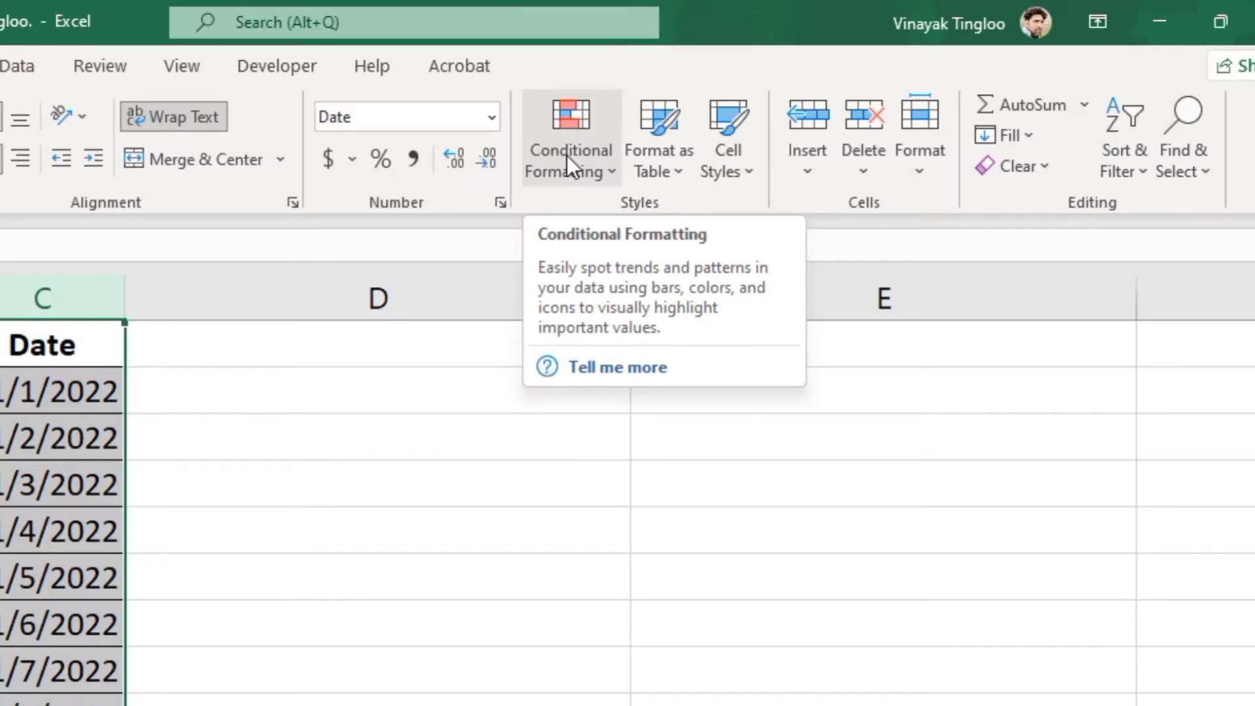
pyautogui.click(567, 156)
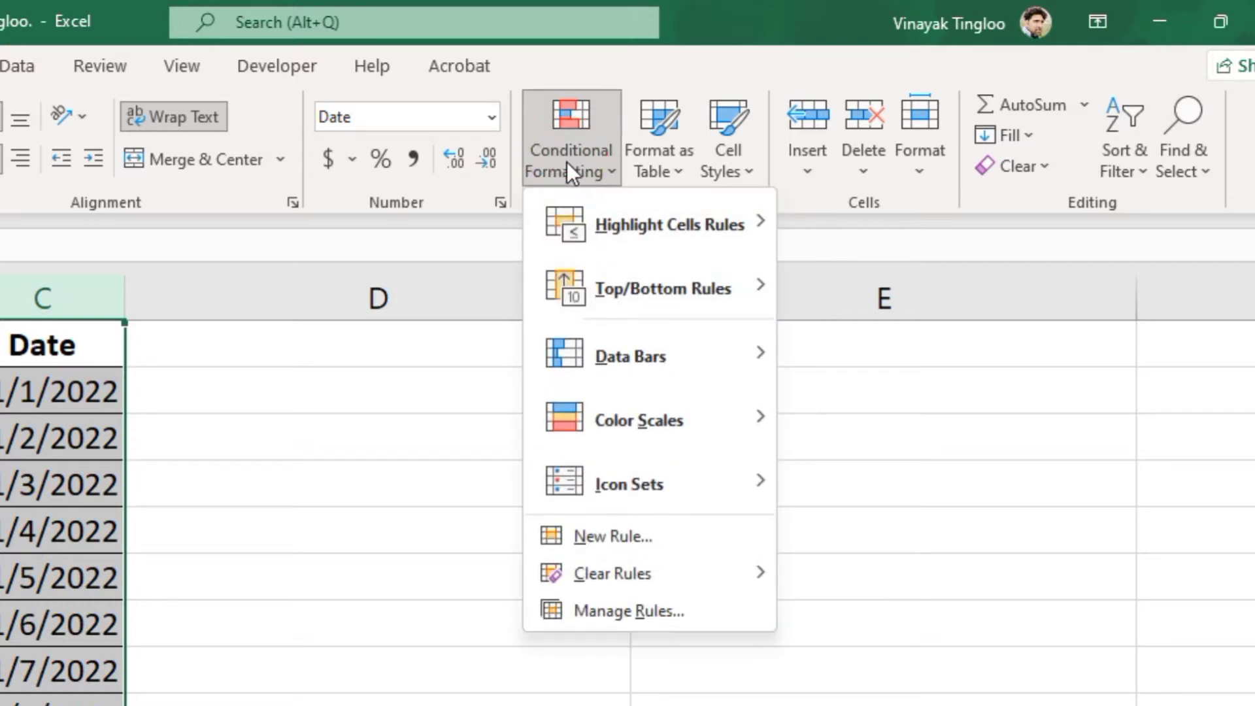
pyautogui.moveTo(623, 242)
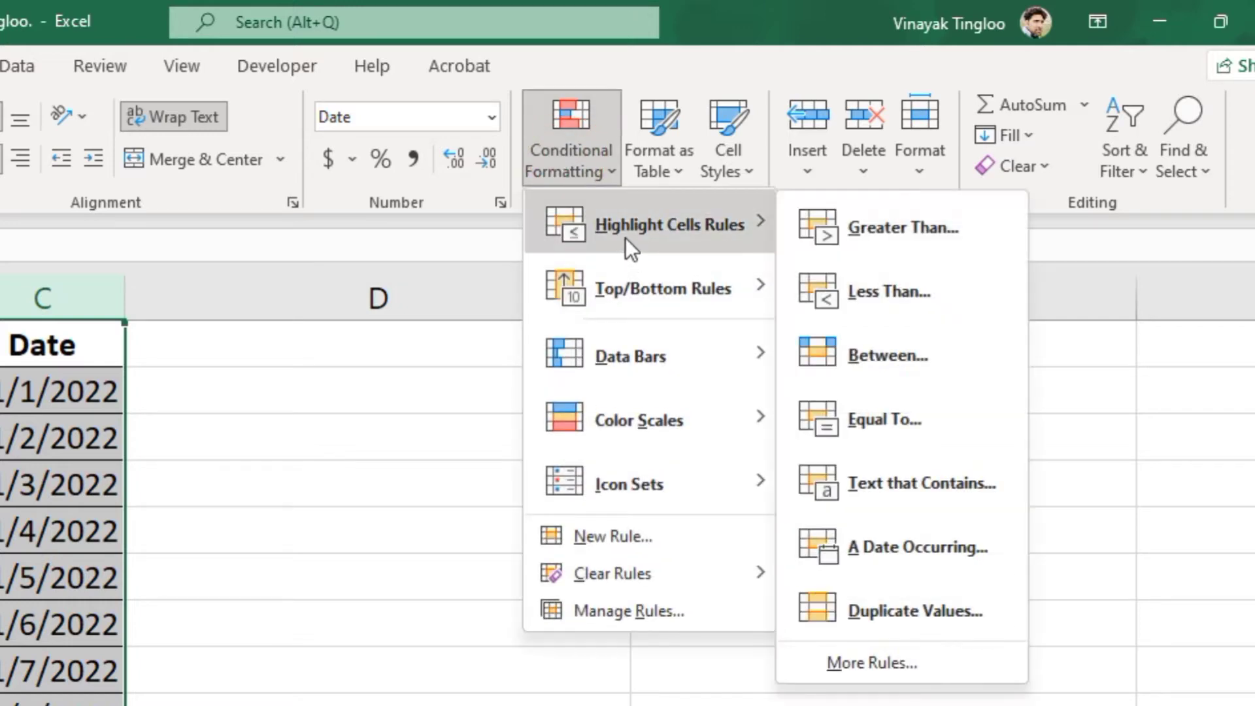
pyautogui.moveTo(624, 293)
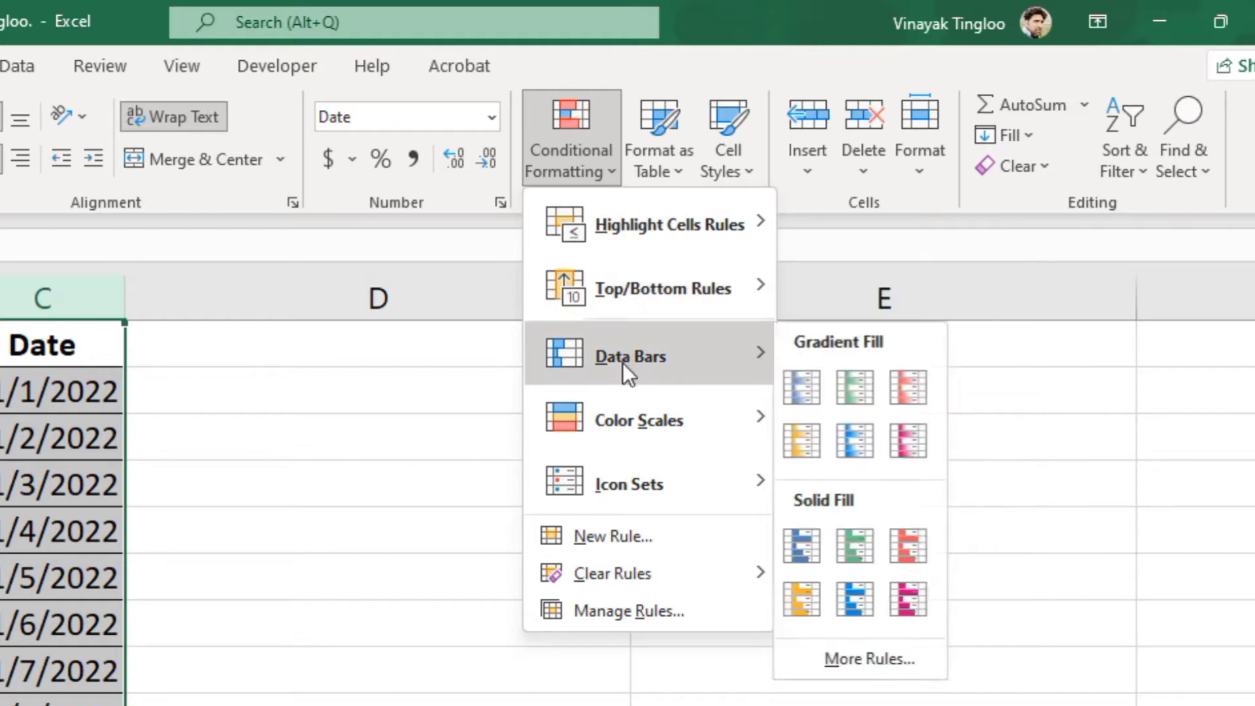
pyautogui.moveTo(635, 494)
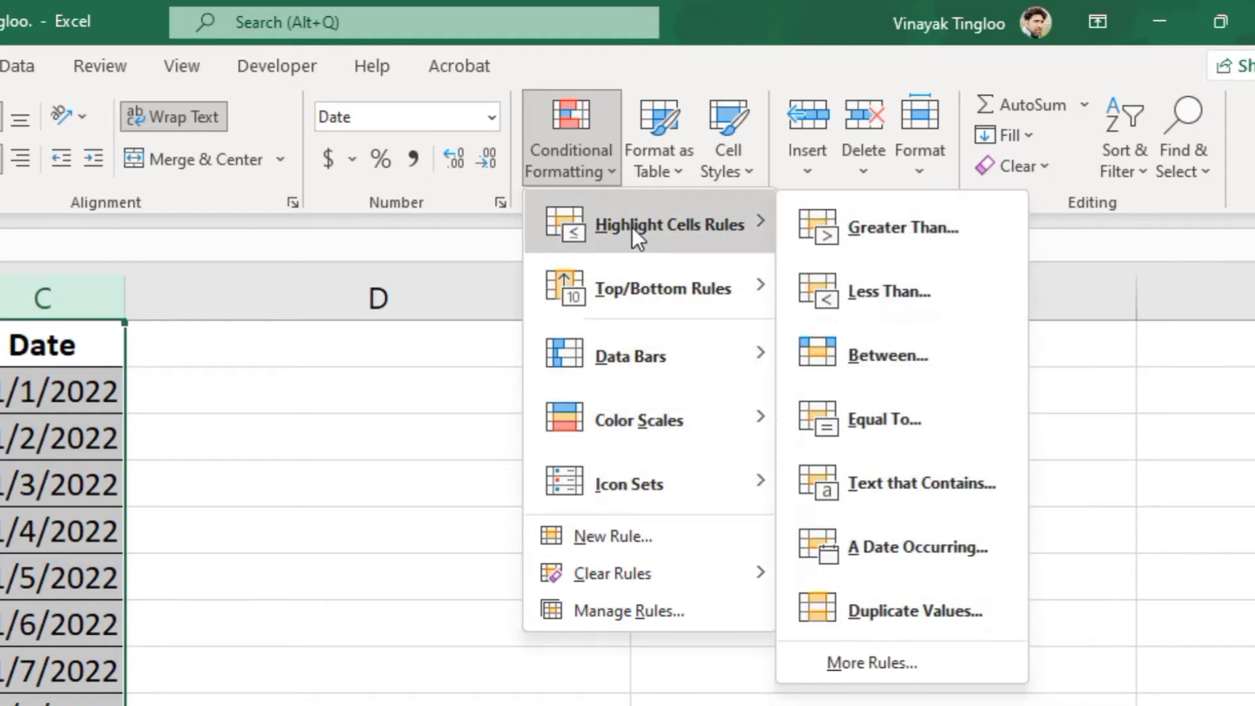
pyautogui.click(345, 515)
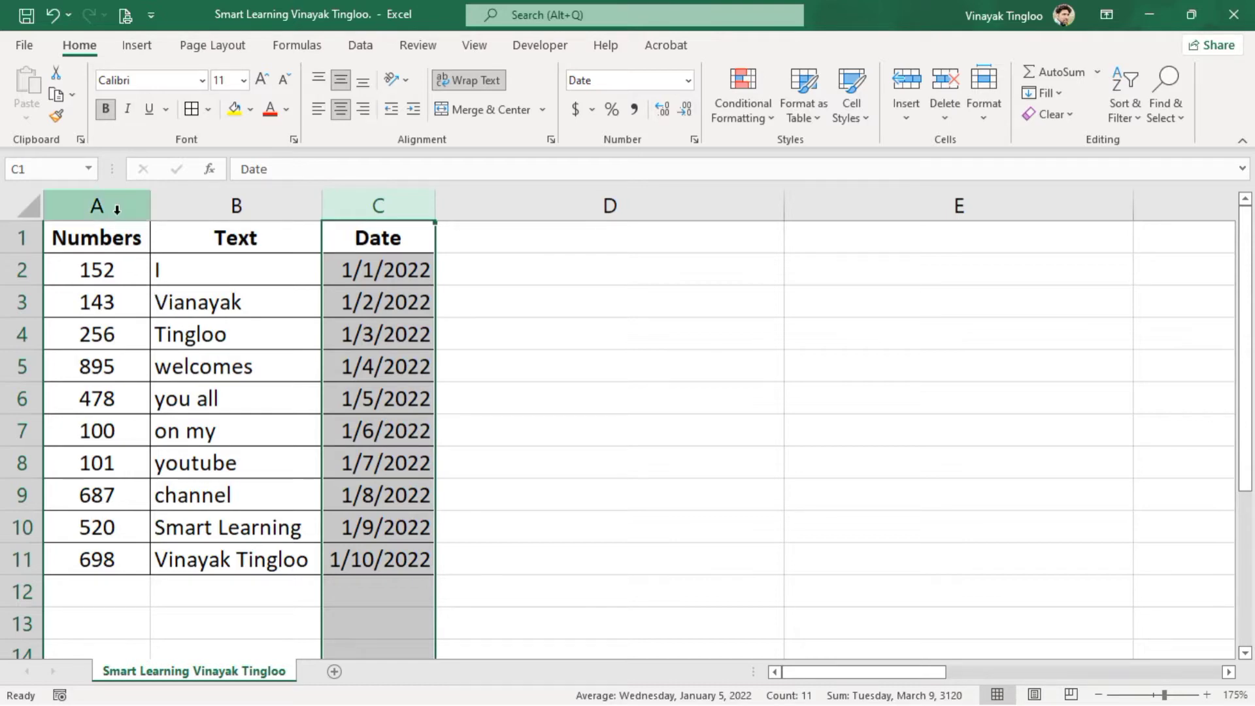
pyautogui.click(607, 302)
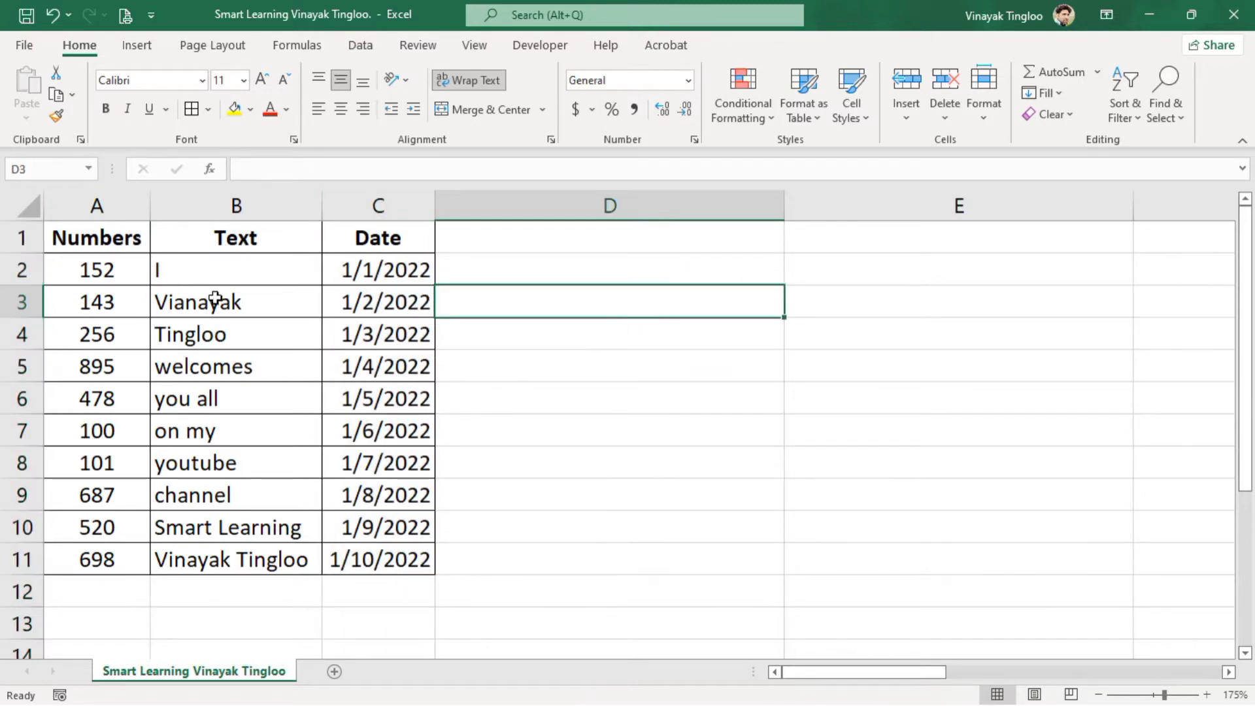
# - Start a Greater Than highlight rule on the Numbers column with 423 as the threshold
pyautogui.click(98, 206)
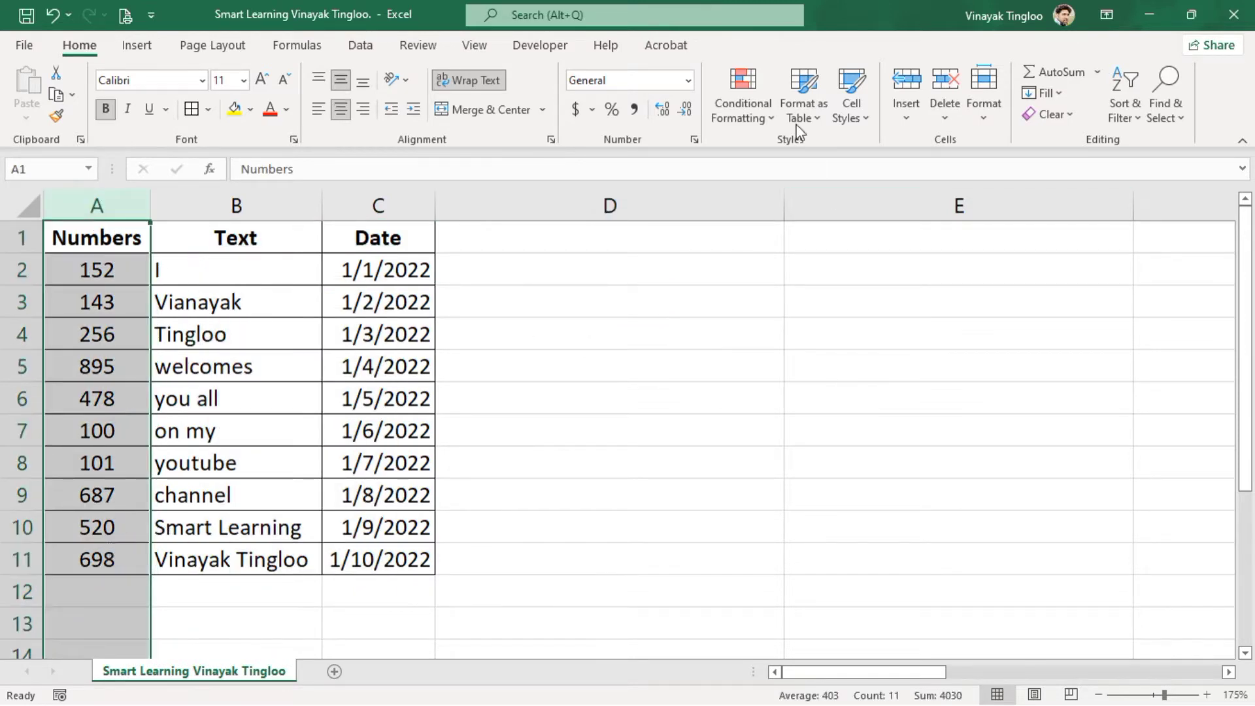
pyautogui.click(756, 98)
pyautogui.moveTo(279, 379)
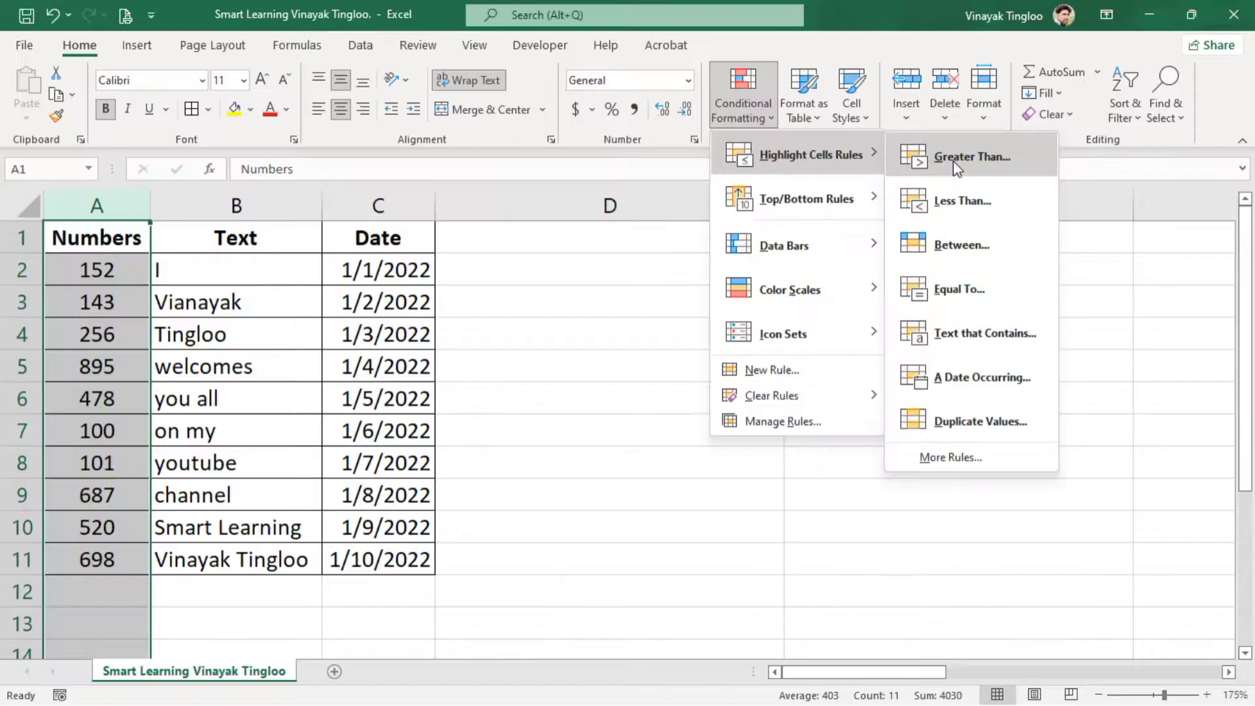
pyautogui.click(589, 358)
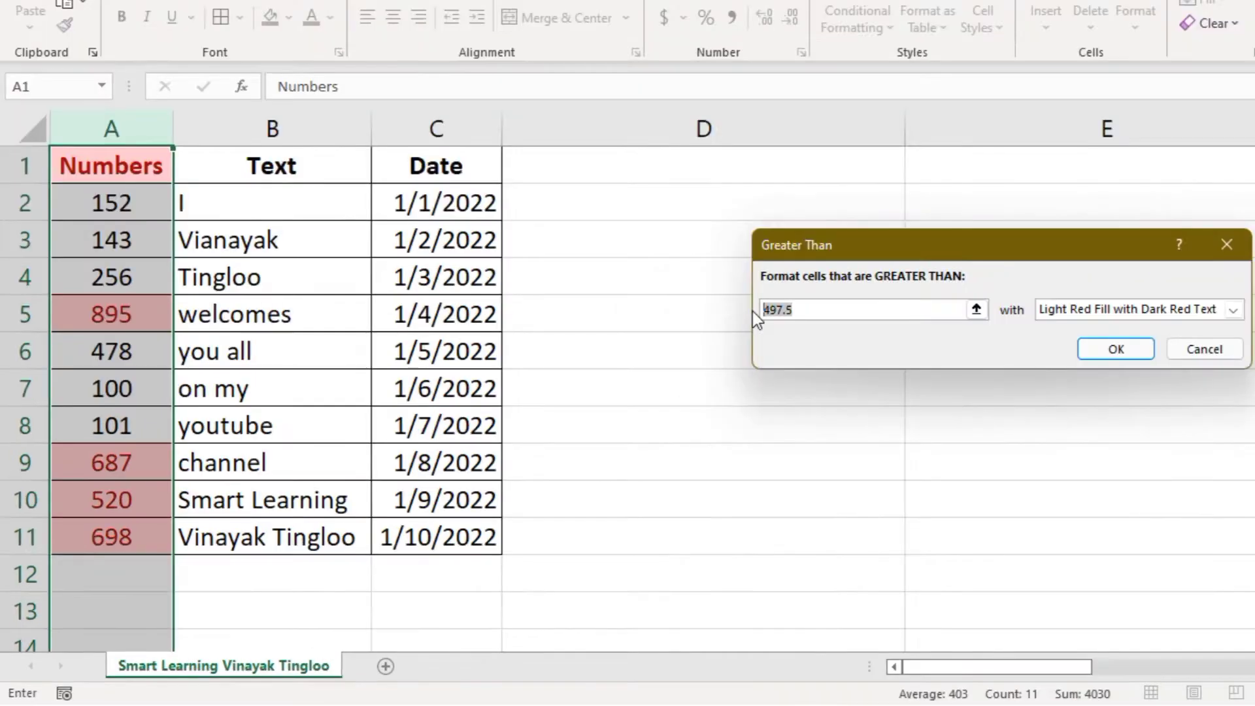
pyautogui.press('Delete')
pyautogui.moveTo(967, 242); pyautogui.dragTo(966, 189)
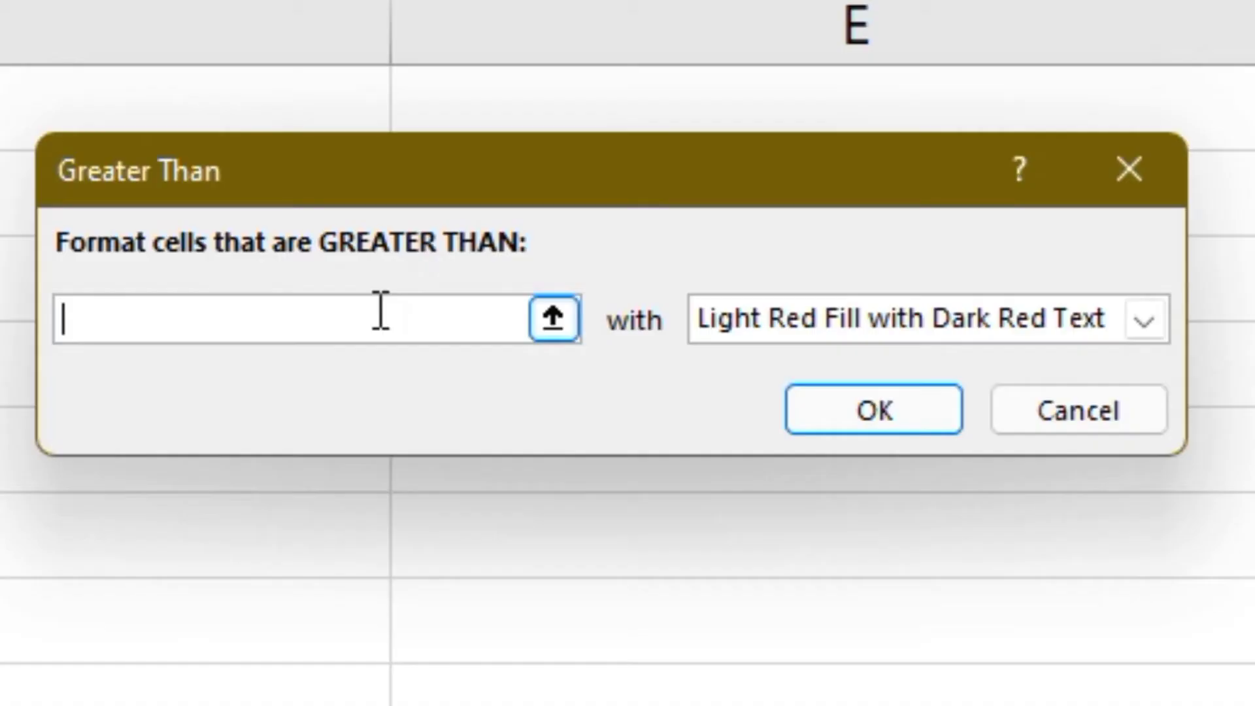
pyautogui.write('423')
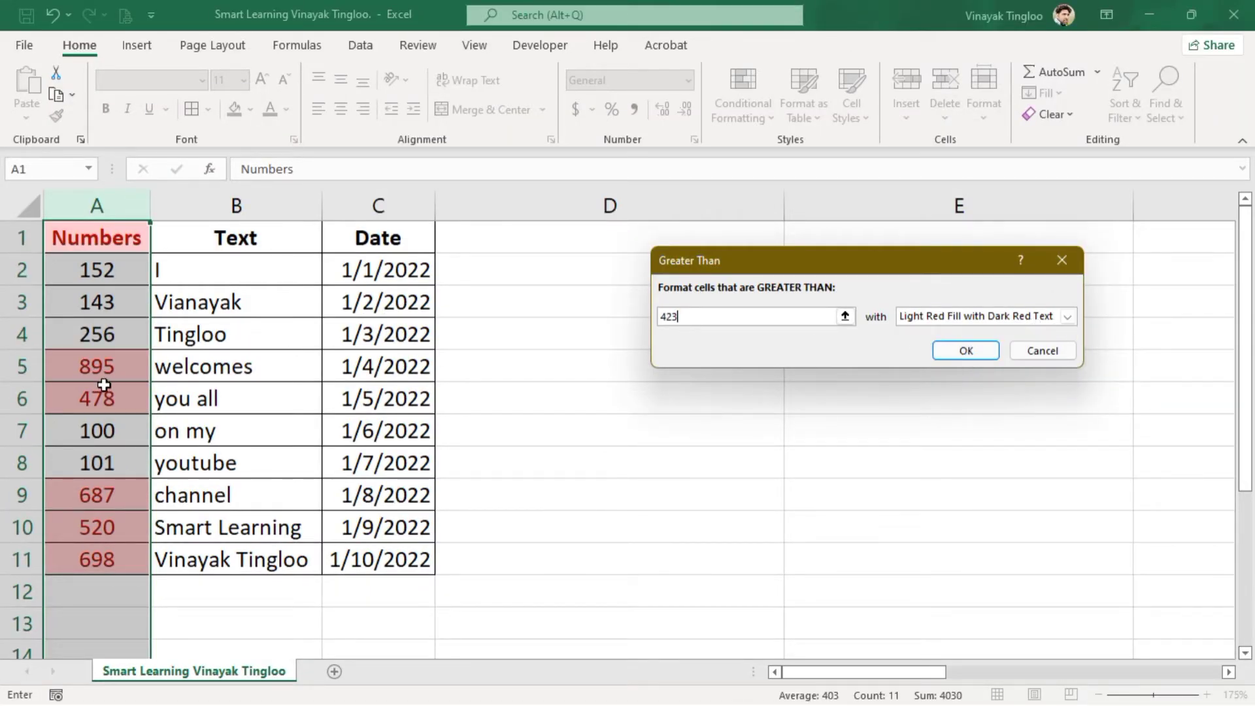
# - Try the yellow fill, green fill and Red Text presets as the Greater Than rule's format
pyautogui.click(1067, 317)
pyautogui.click(945, 346)
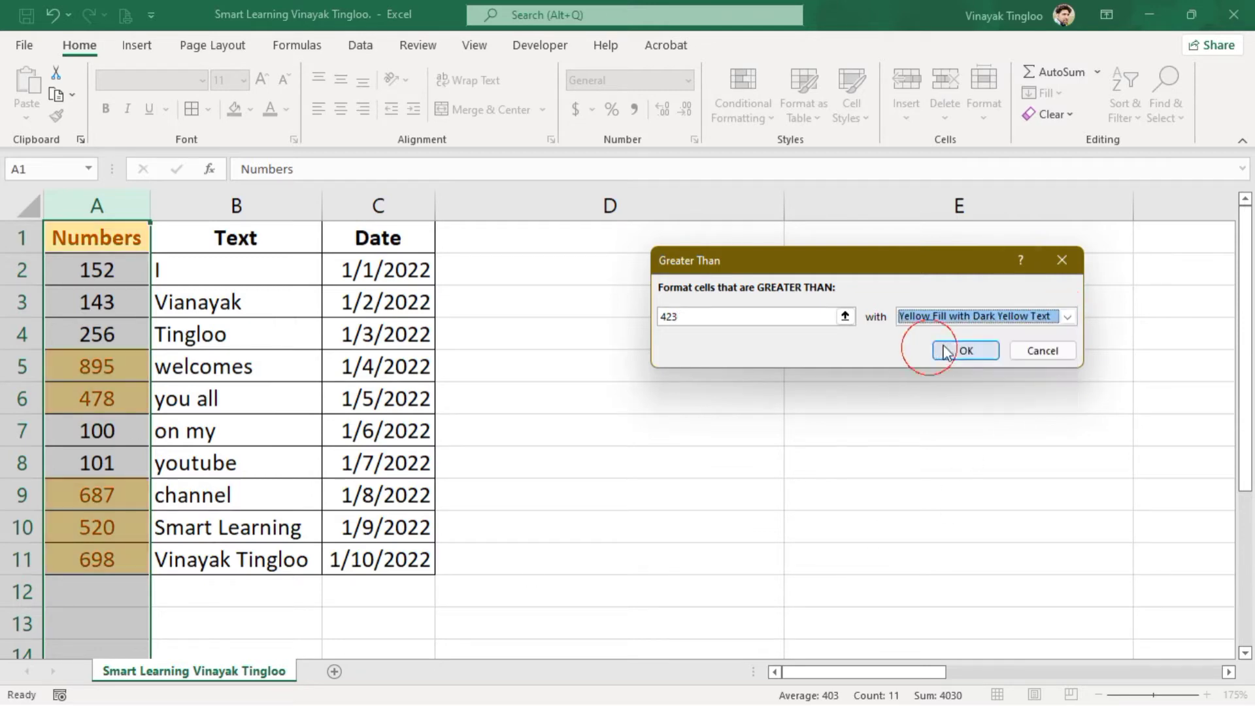
pyautogui.click(1070, 321)
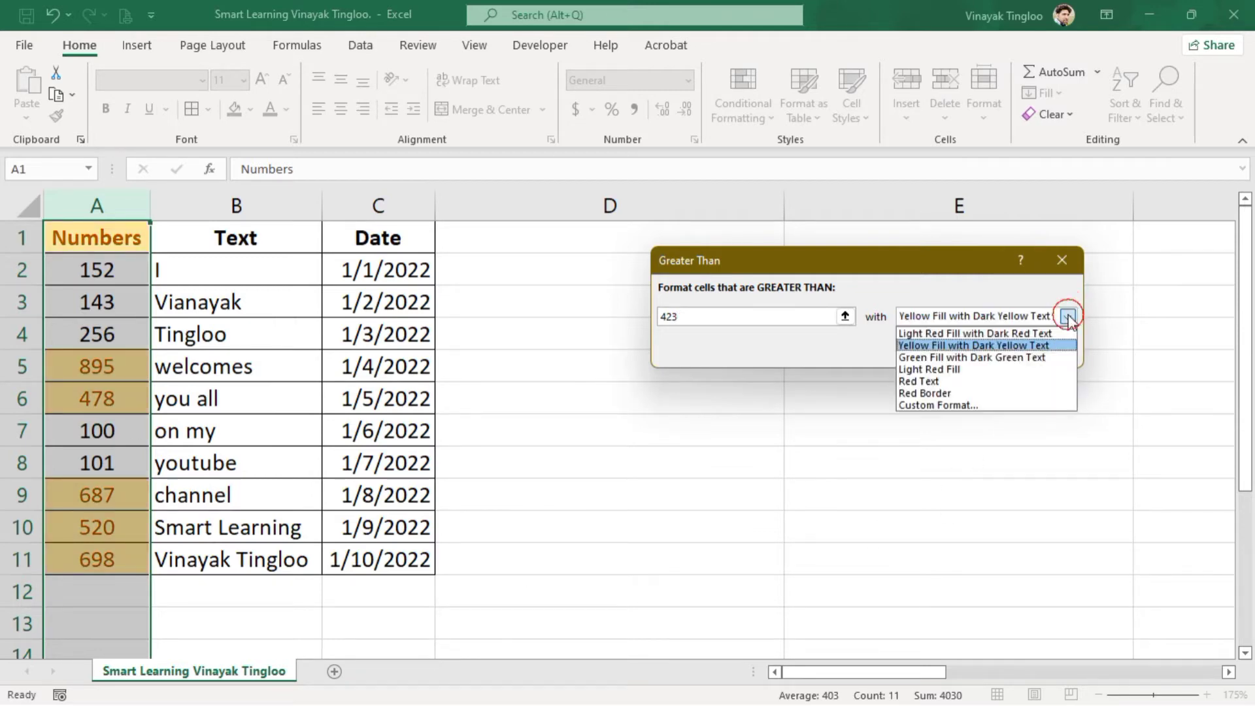
pyautogui.click(964, 363)
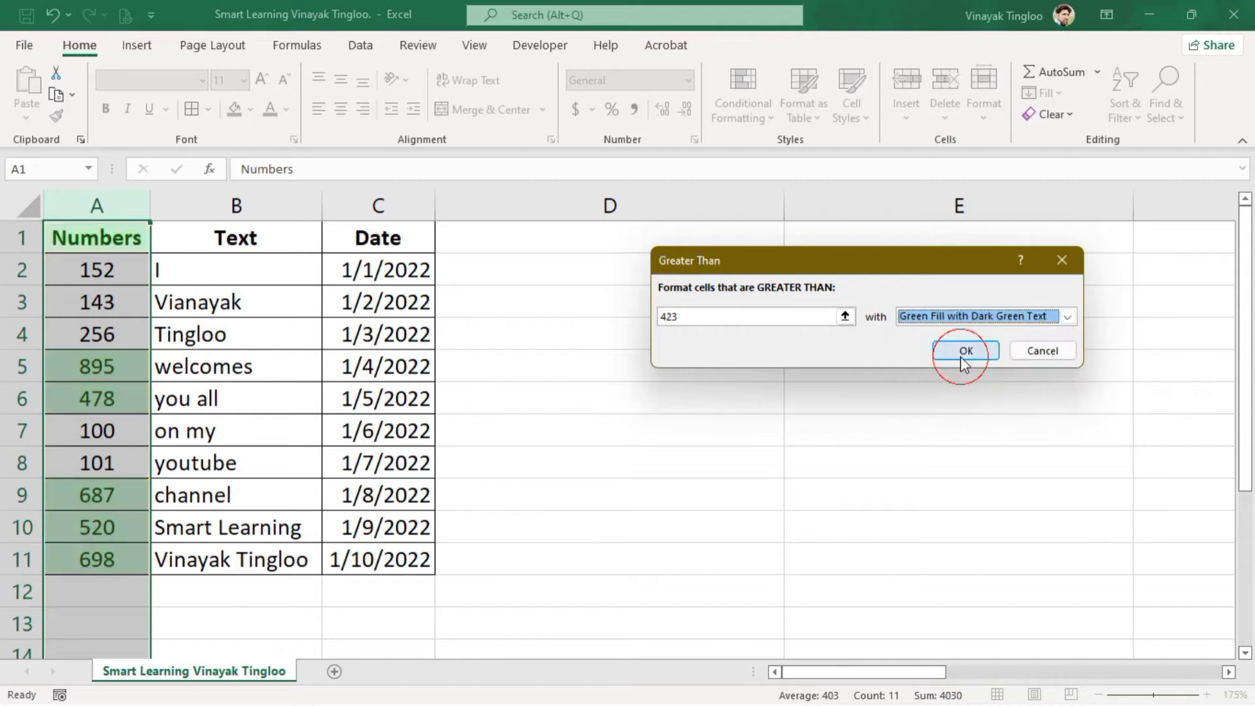
pyautogui.click(1067, 318)
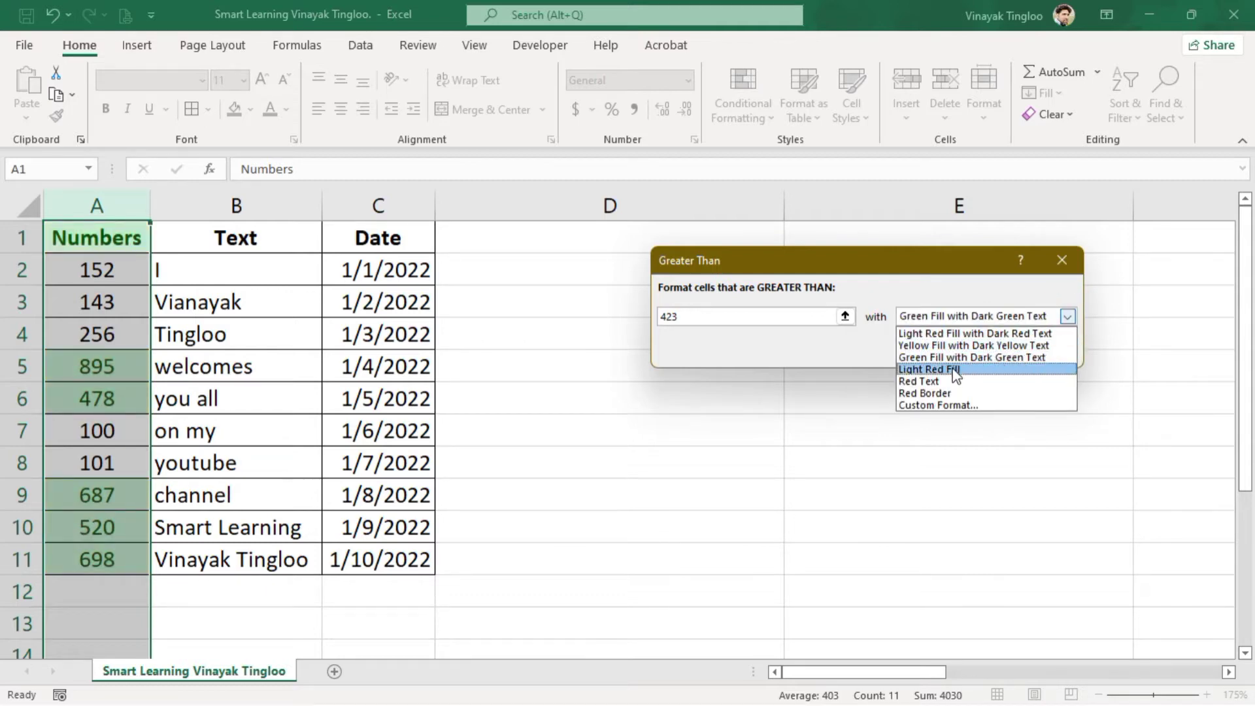
pyautogui.click(920, 383)
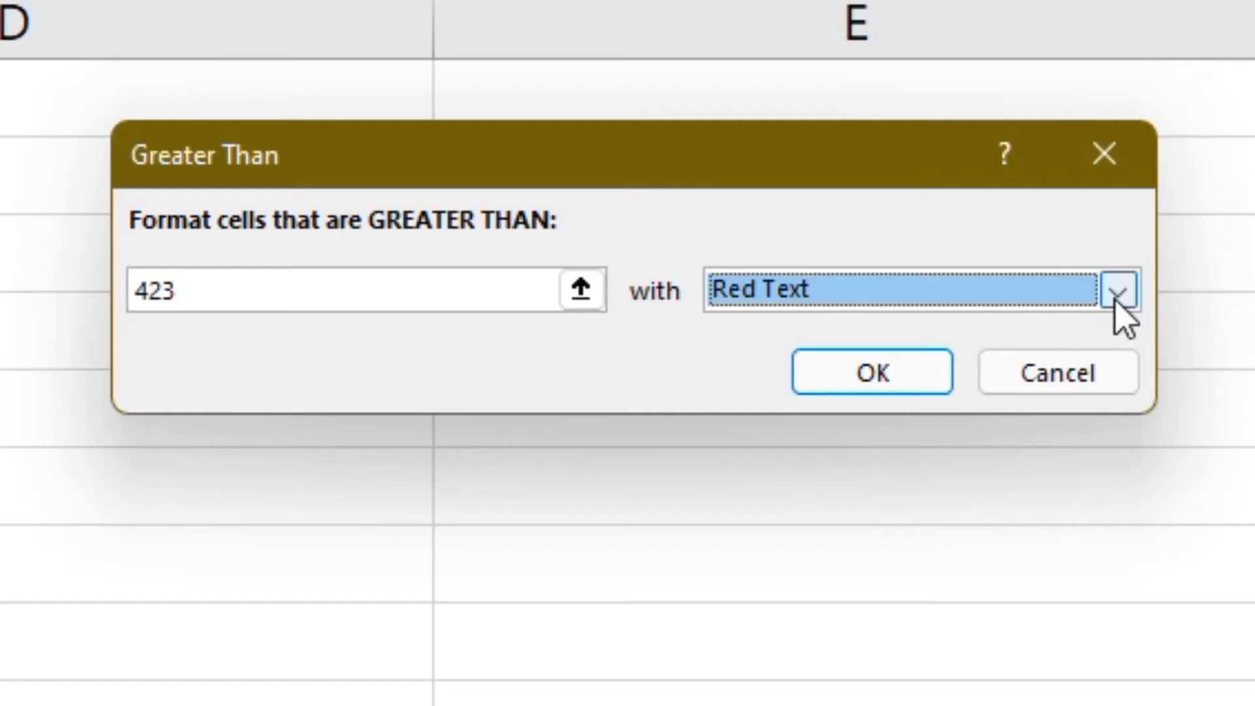
# - Look through the border, font, number and fill options of the rule's custom format without applying any
pyautogui.click(1068, 317)
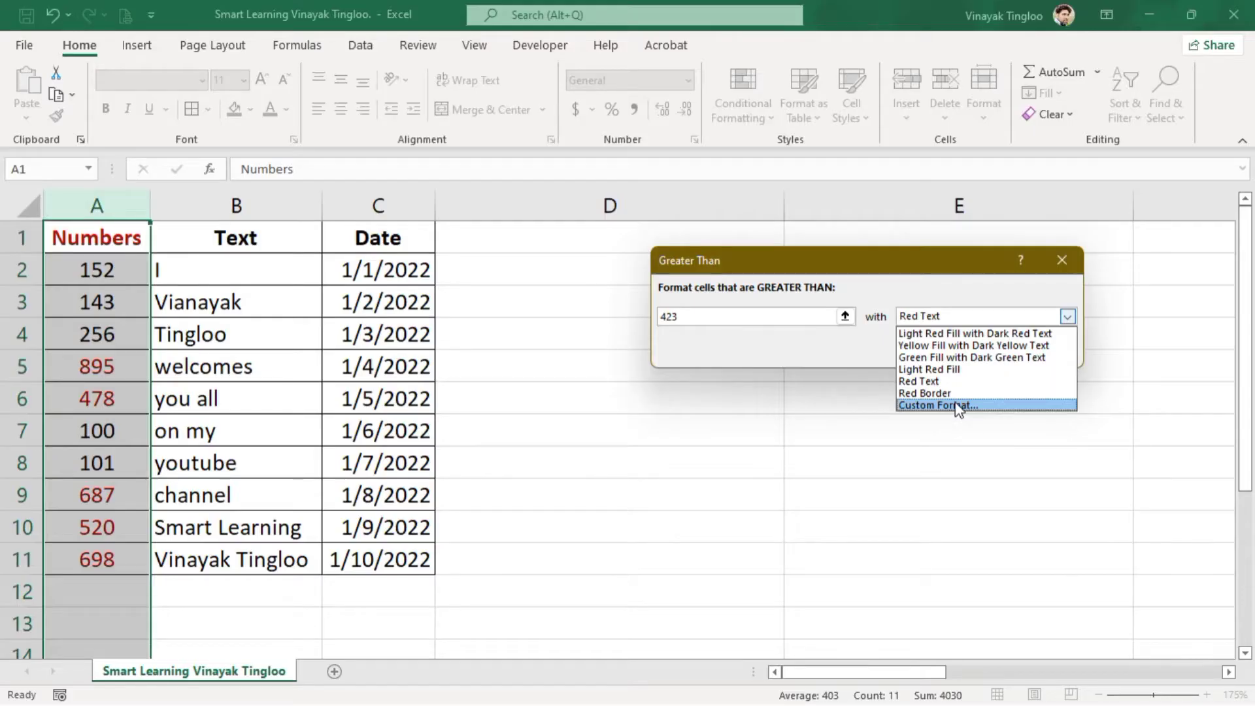
pyautogui.click(958, 406)
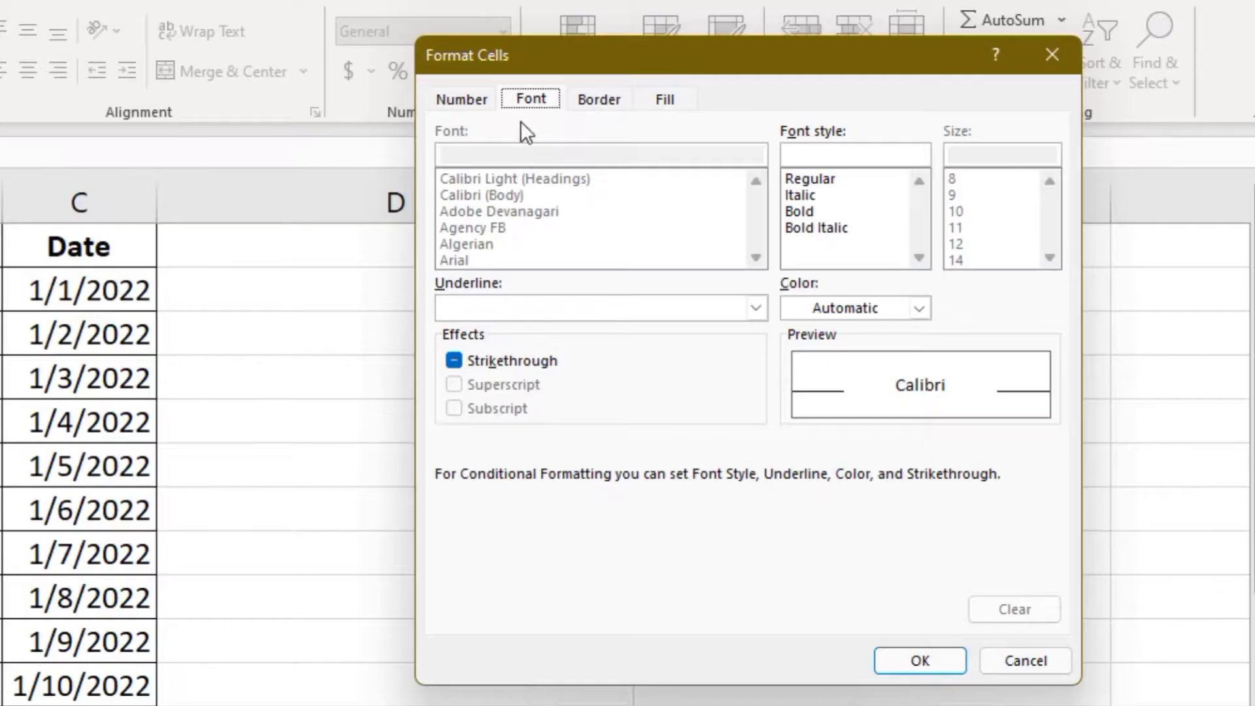
pyautogui.click(758, 130)
pyautogui.click(709, 129)
pyautogui.click(462, 100)
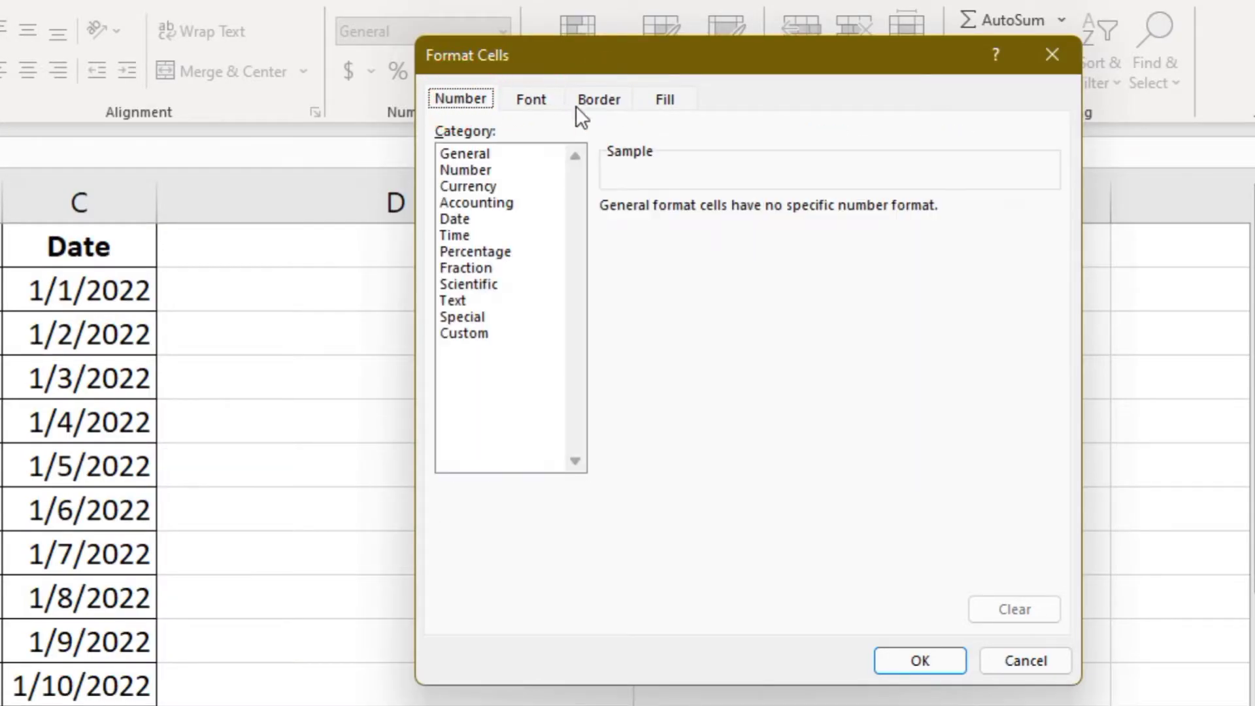
pyautogui.click(663, 98)
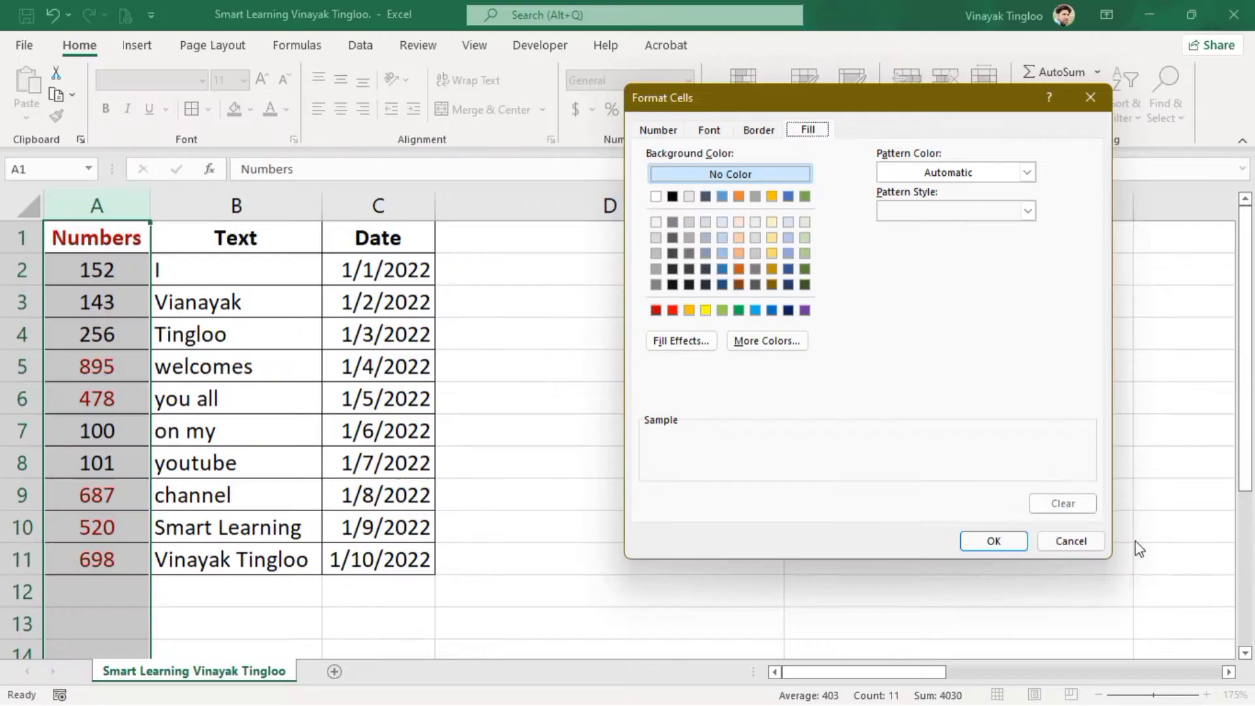
pyautogui.click(1026, 661)
# - Set the Greater Than rule's format to Light Red Fill with Dark Red Text and apply the rule
pyautogui.click(1068, 317)
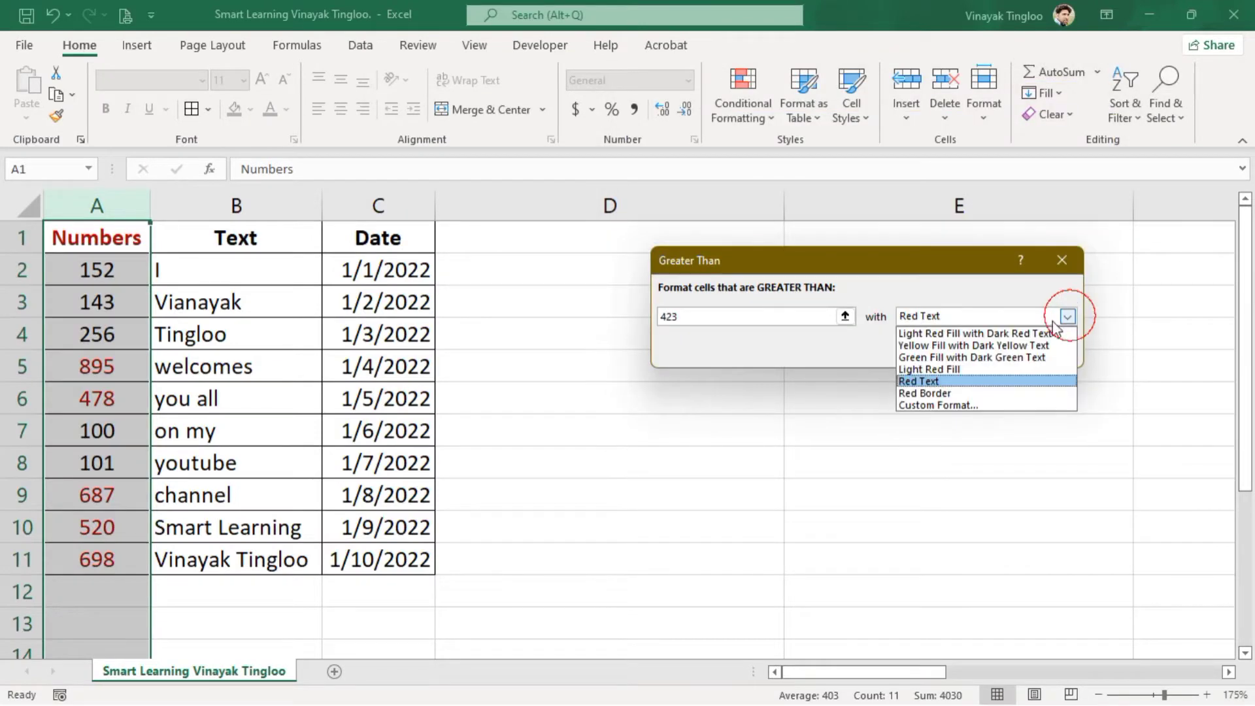
pyautogui.click(957, 331)
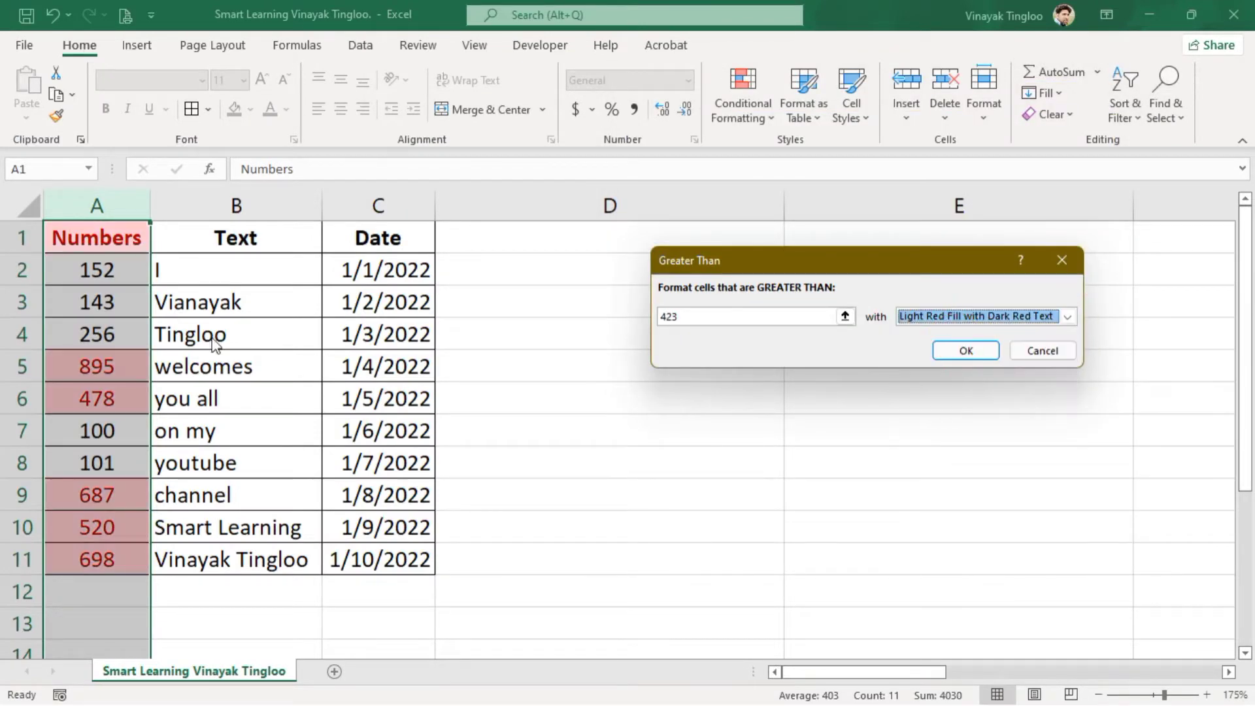
pyautogui.click(956, 353)
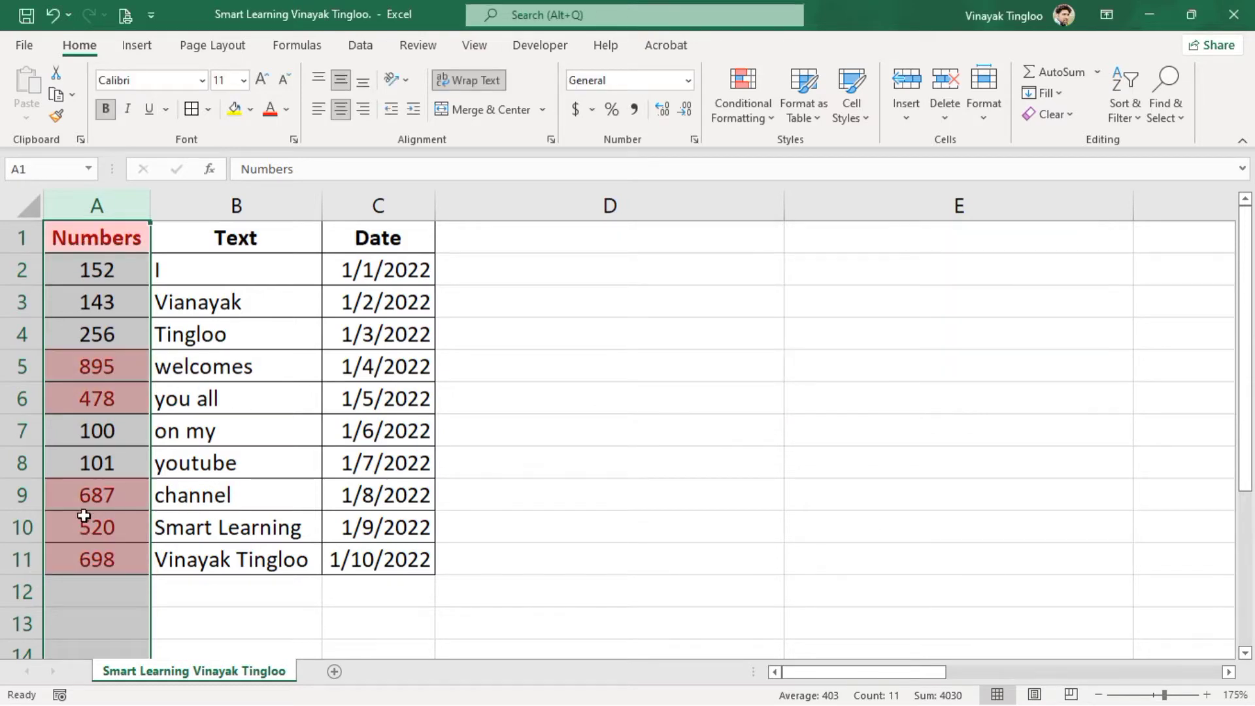
pyautogui.click(217, 432)
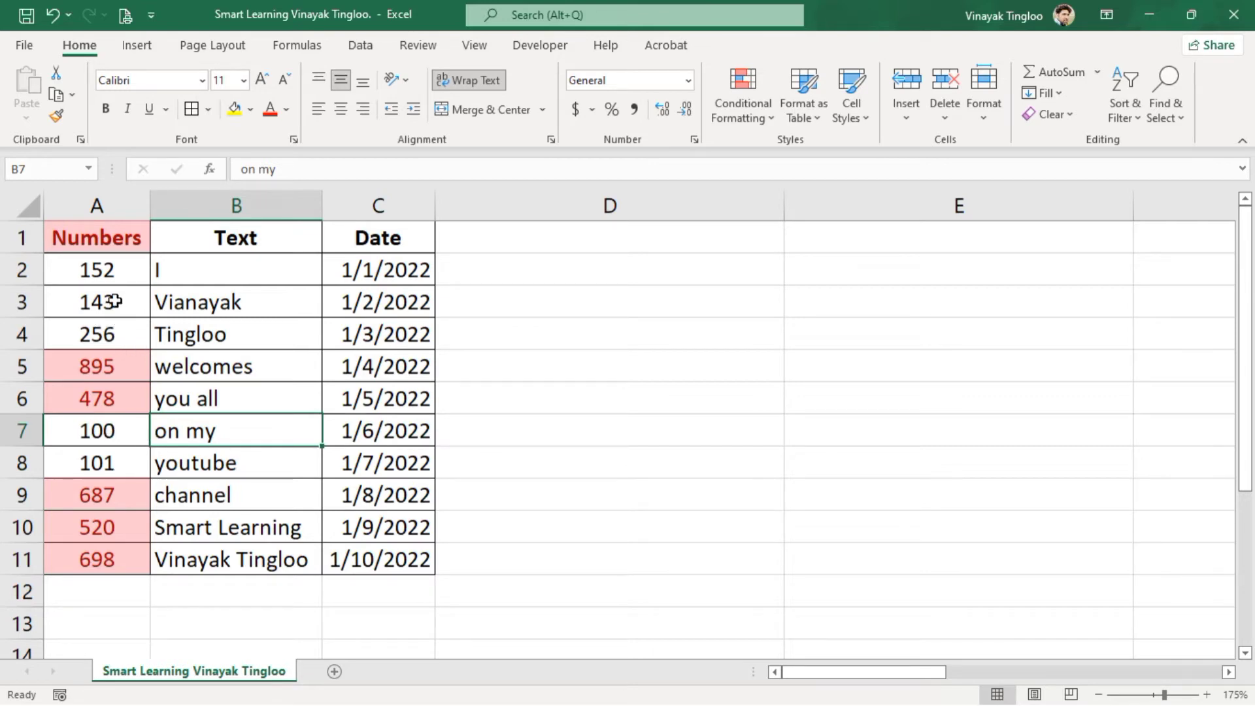
pyautogui.click(247, 353)
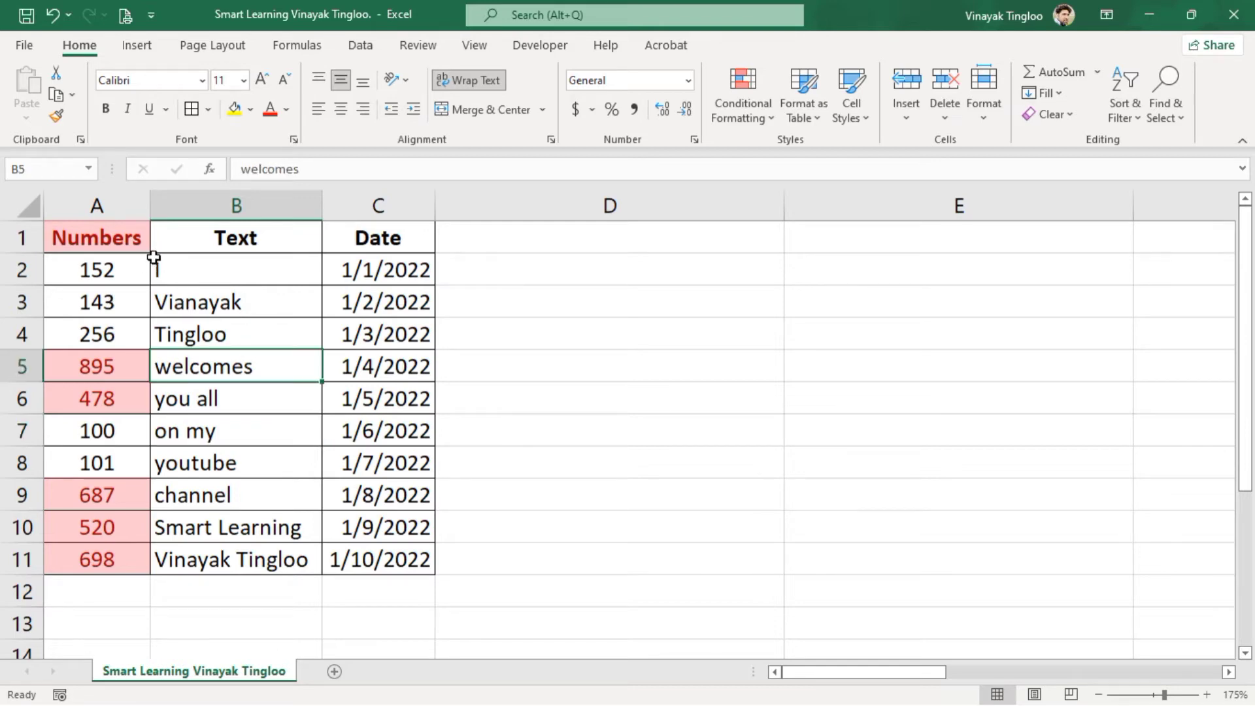
# - Highlight cells in the Numbers column that are less than 550 with Light Red Fill with Dark Red Text
pyautogui.click(112, 205)
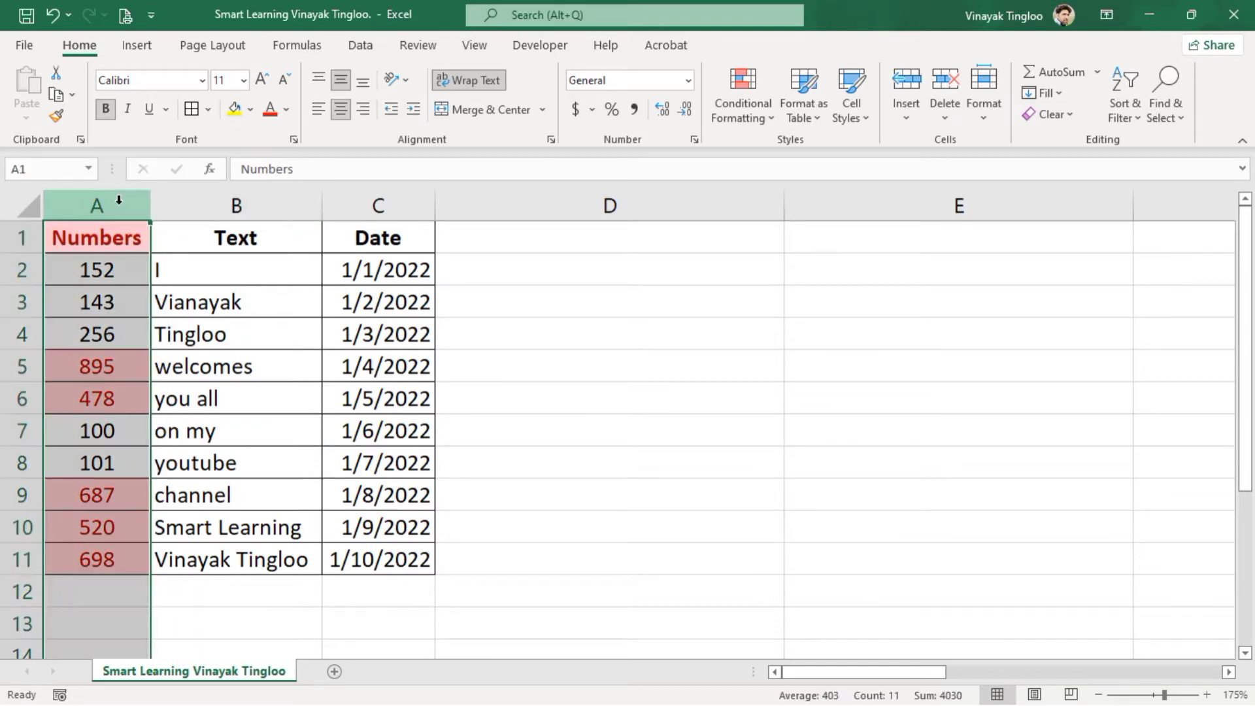
pyautogui.click(741, 95)
pyautogui.moveTo(794, 151)
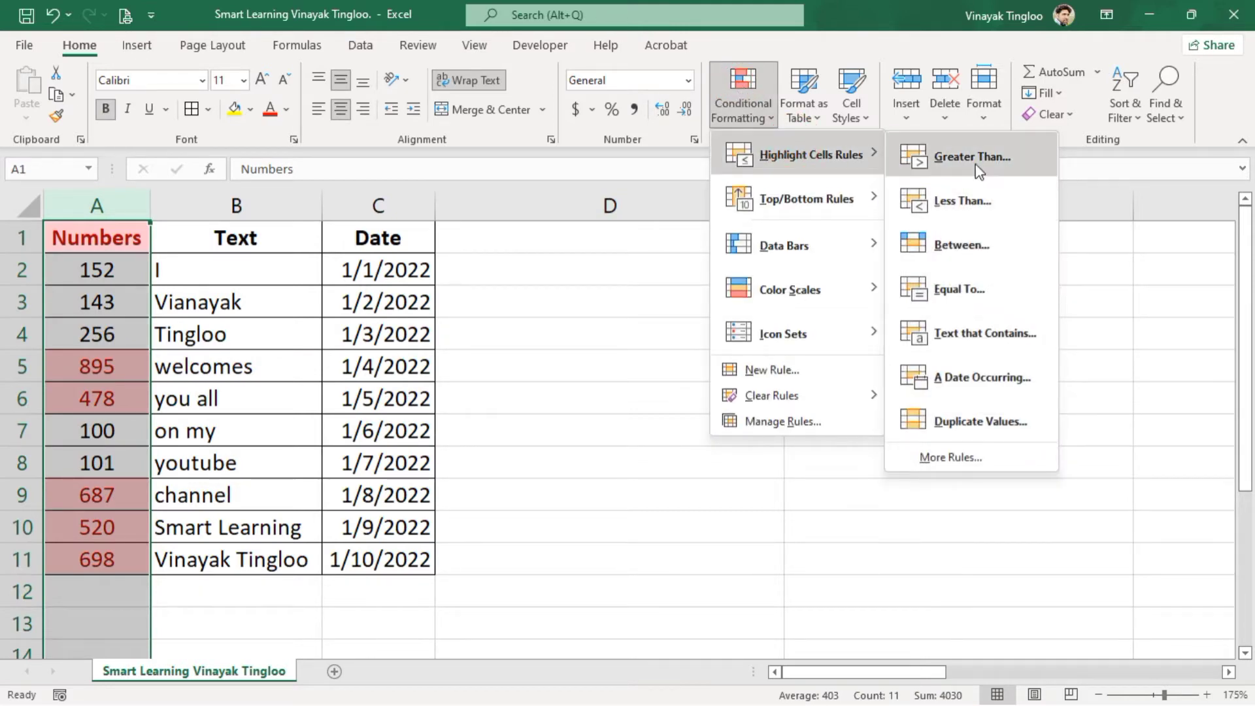
pyautogui.click(978, 208)
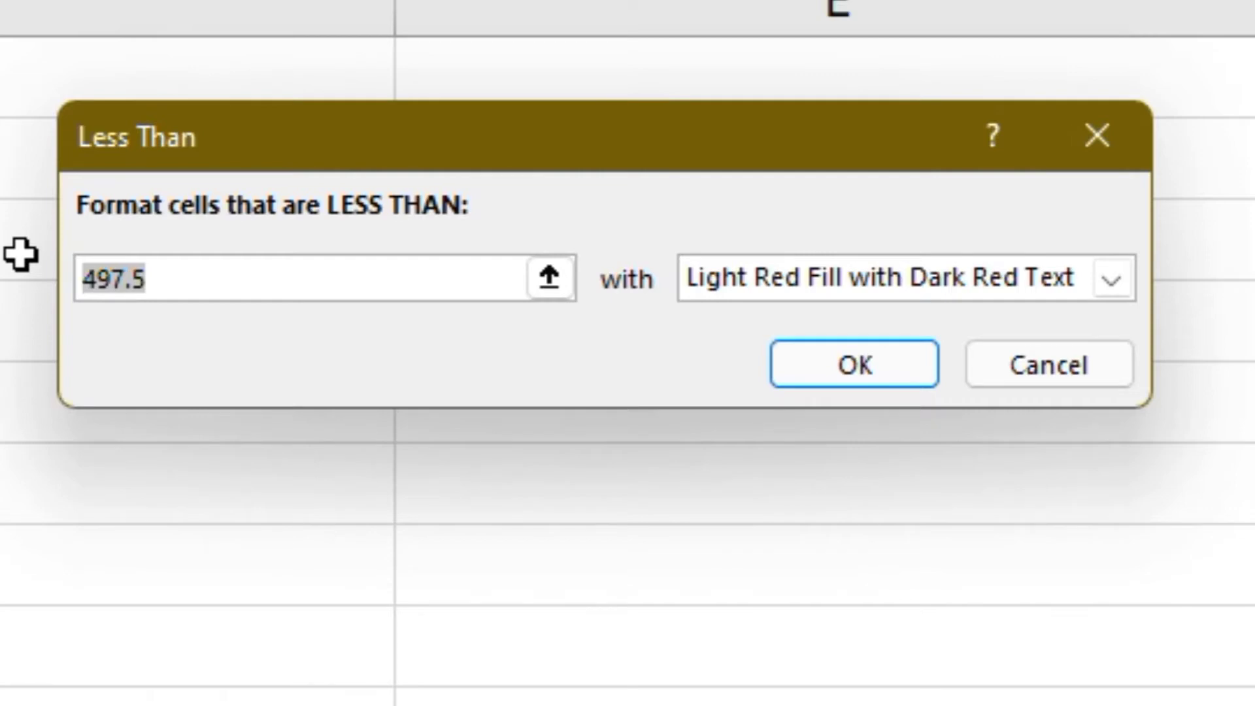
pyautogui.write('550')
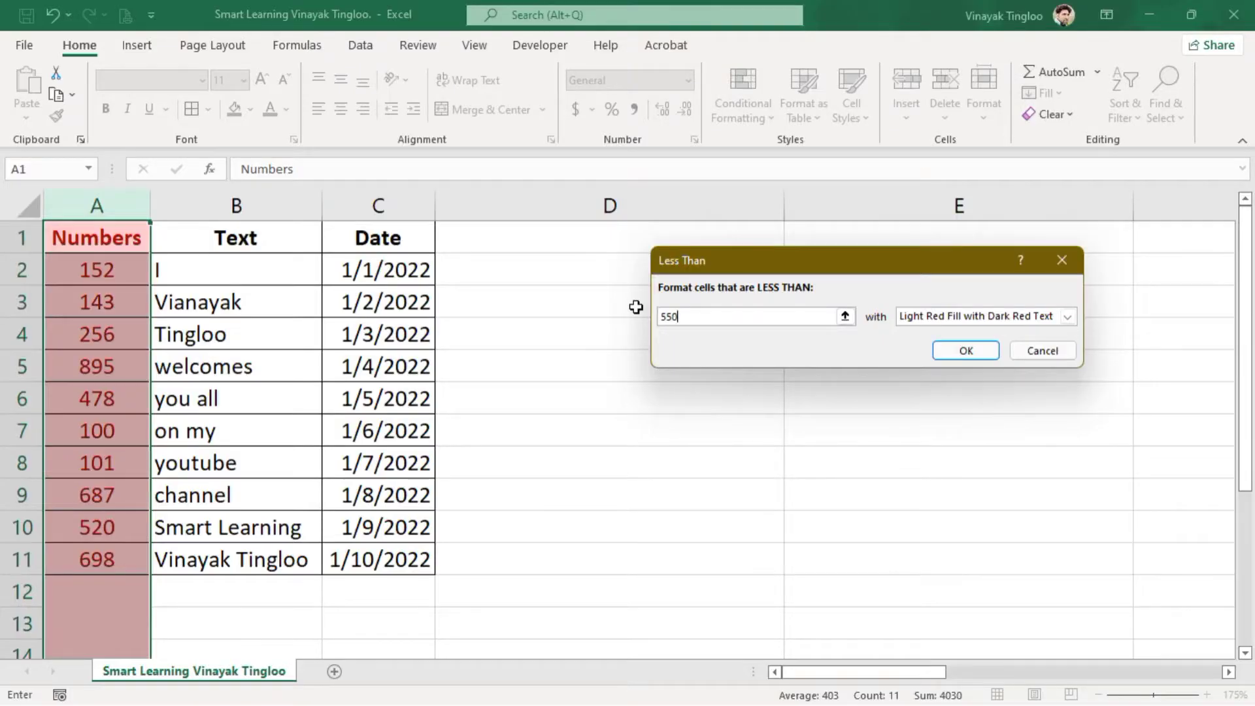
pyautogui.click(958, 353)
pyautogui.click(619, 401)
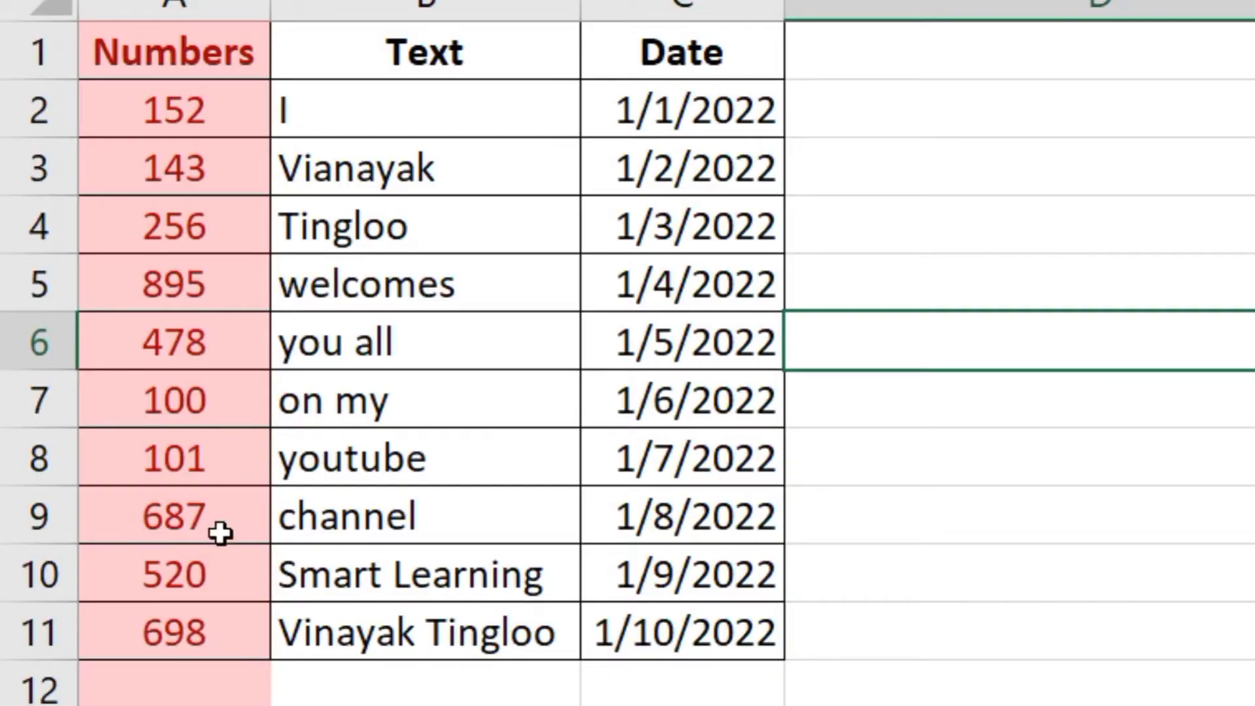
pyautogui.click(198, 287)
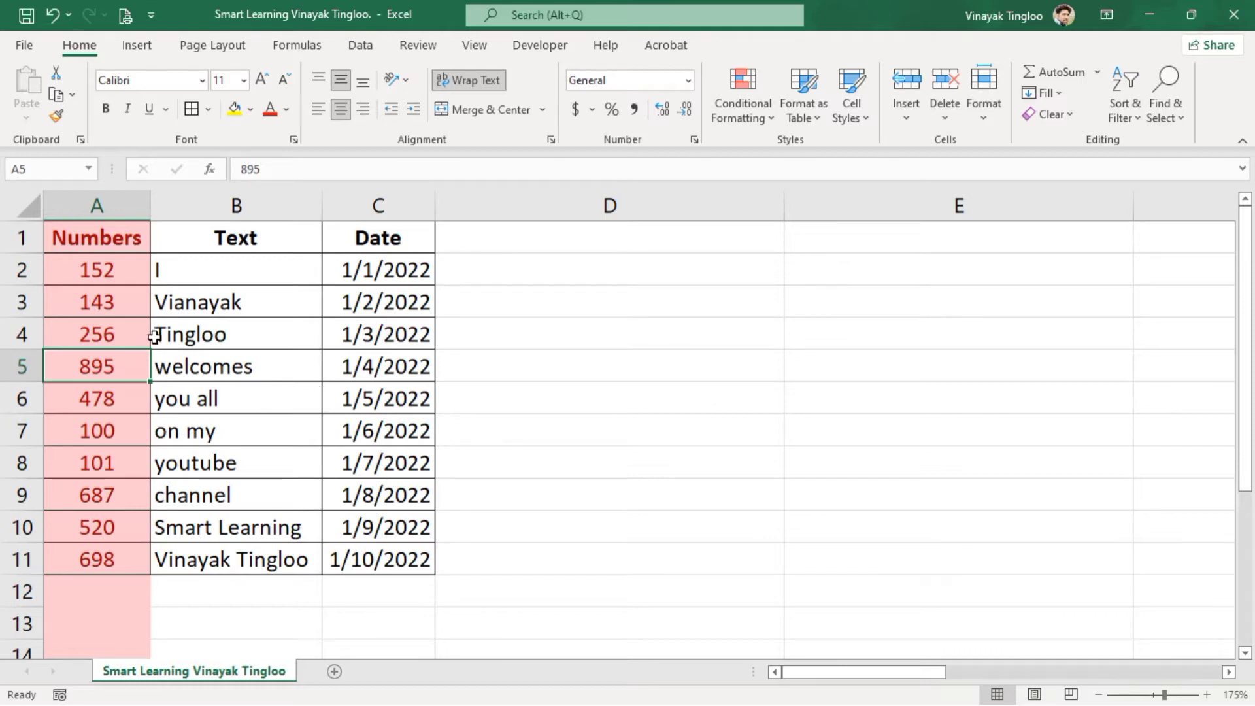
# - Clear the conditional formatting rules from the Numbers column only
pyautogui.click(115, 196)
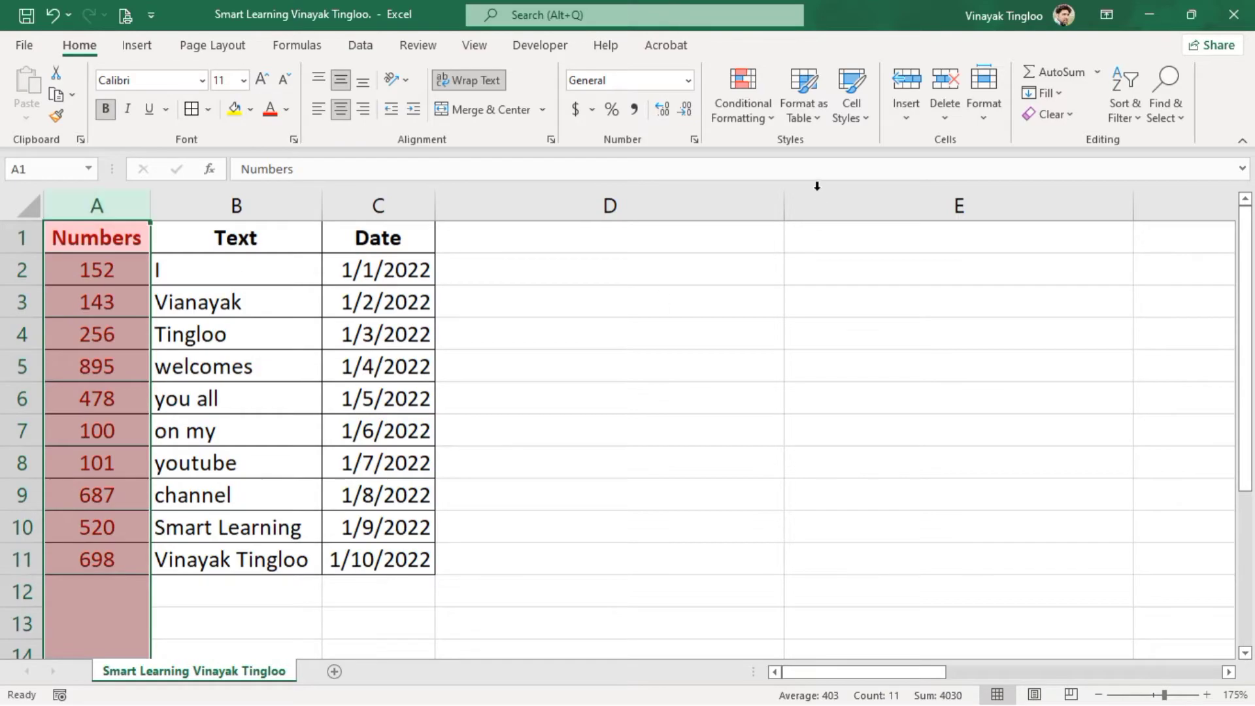
pyautogui.click(771, 120)
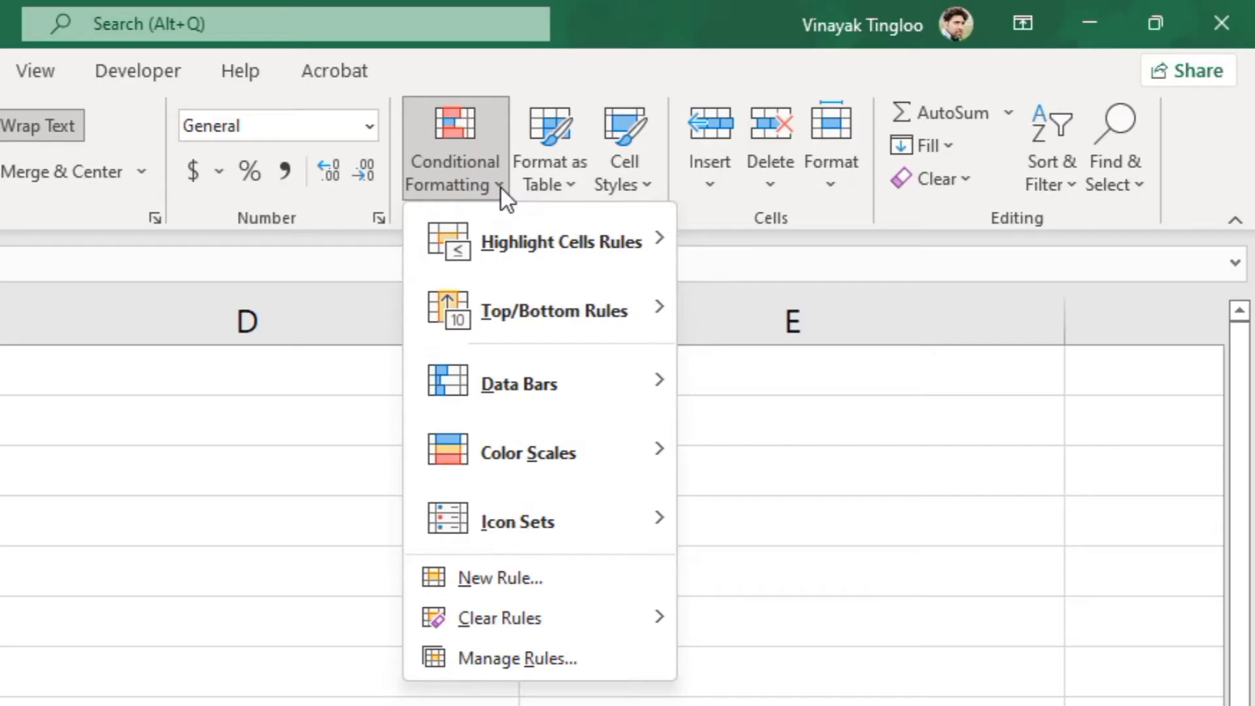
pyautogui.moveTo(512, 627)
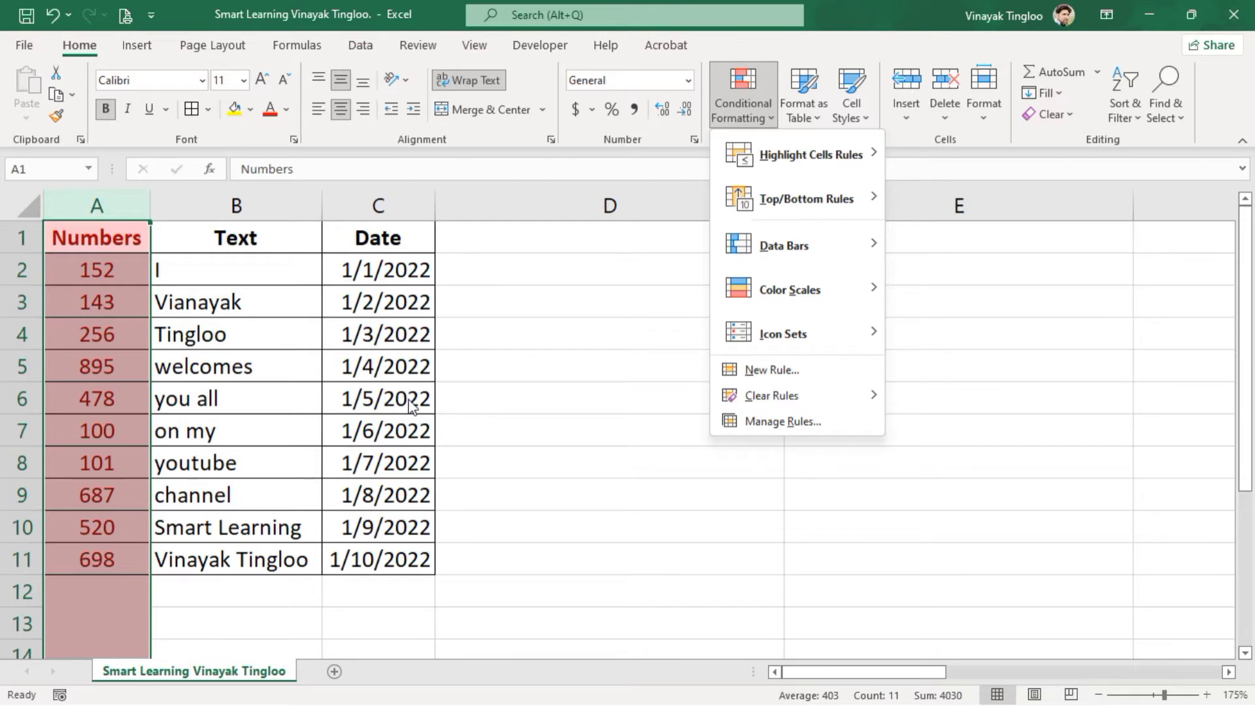
pyautogui.moveTo(875, 396)
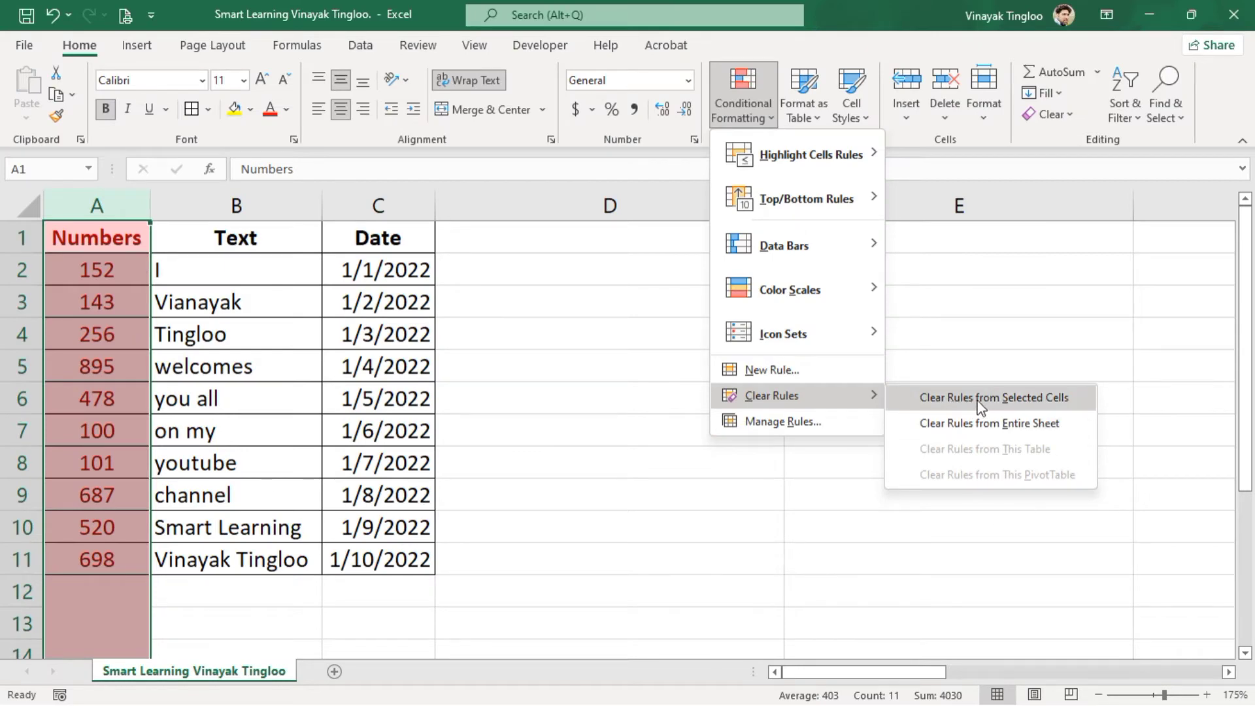
pyautogui.click(1027, 400)
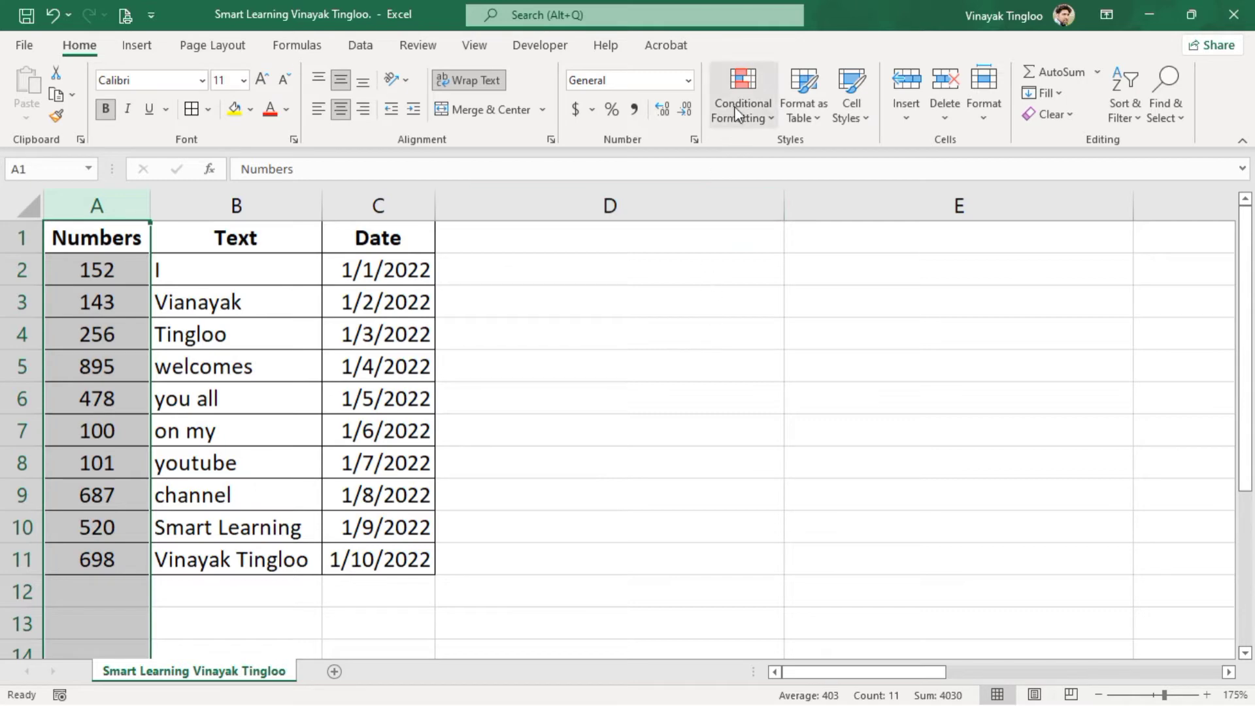
# - Highlight cells in the Numbers column that are less than 550 with Light Red Fill with Dark Red Text
pyautogui.click(105, 203)
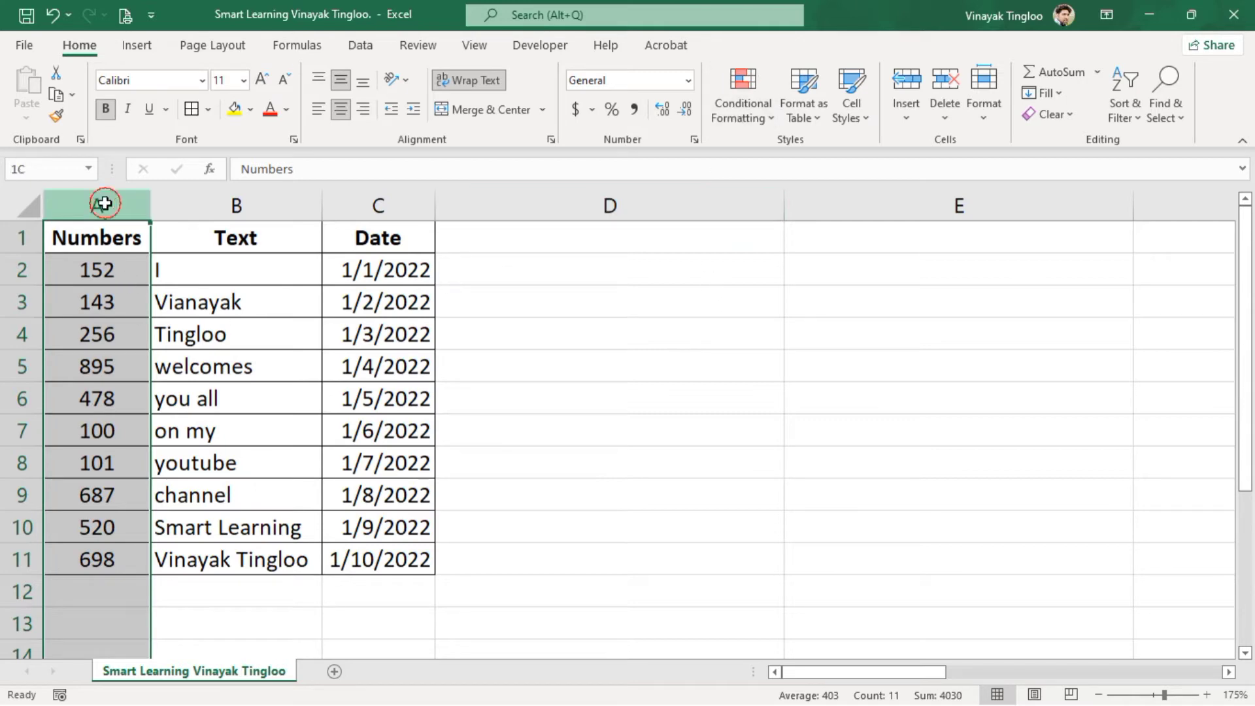
pyautogui.click(752, 102)
pyautogui.moveTo(814, 154)
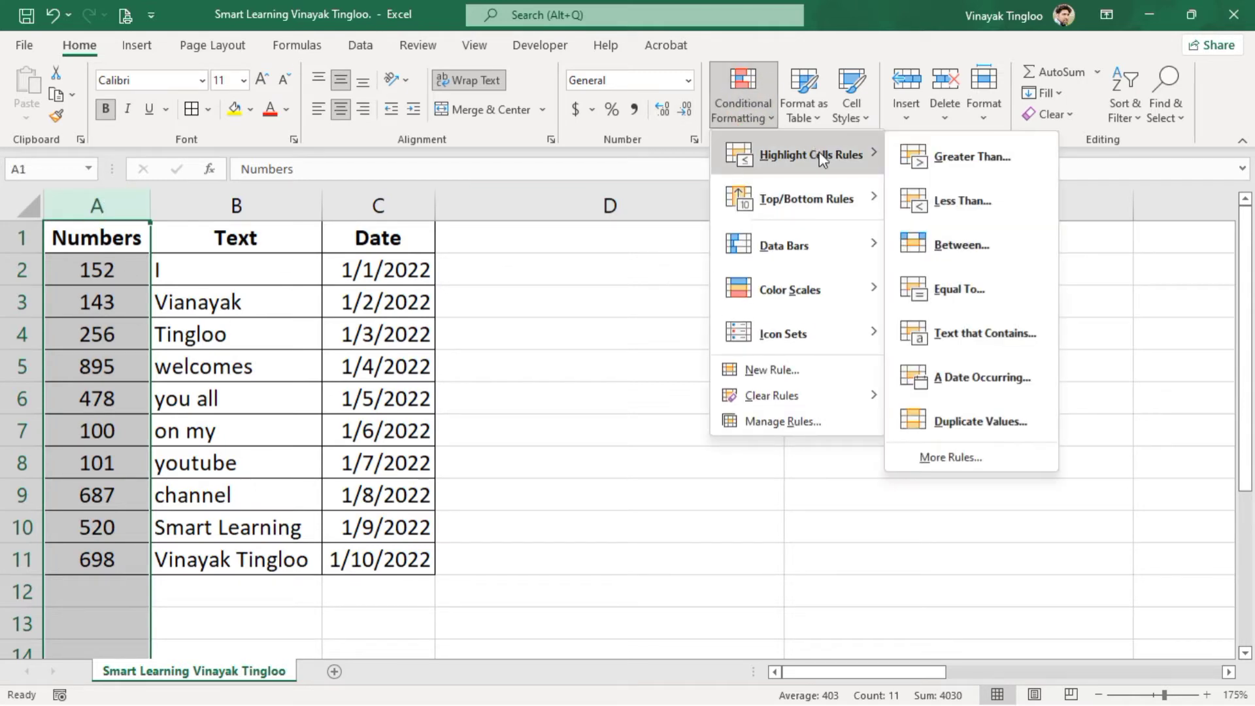
pyautogui.click(961, 201)
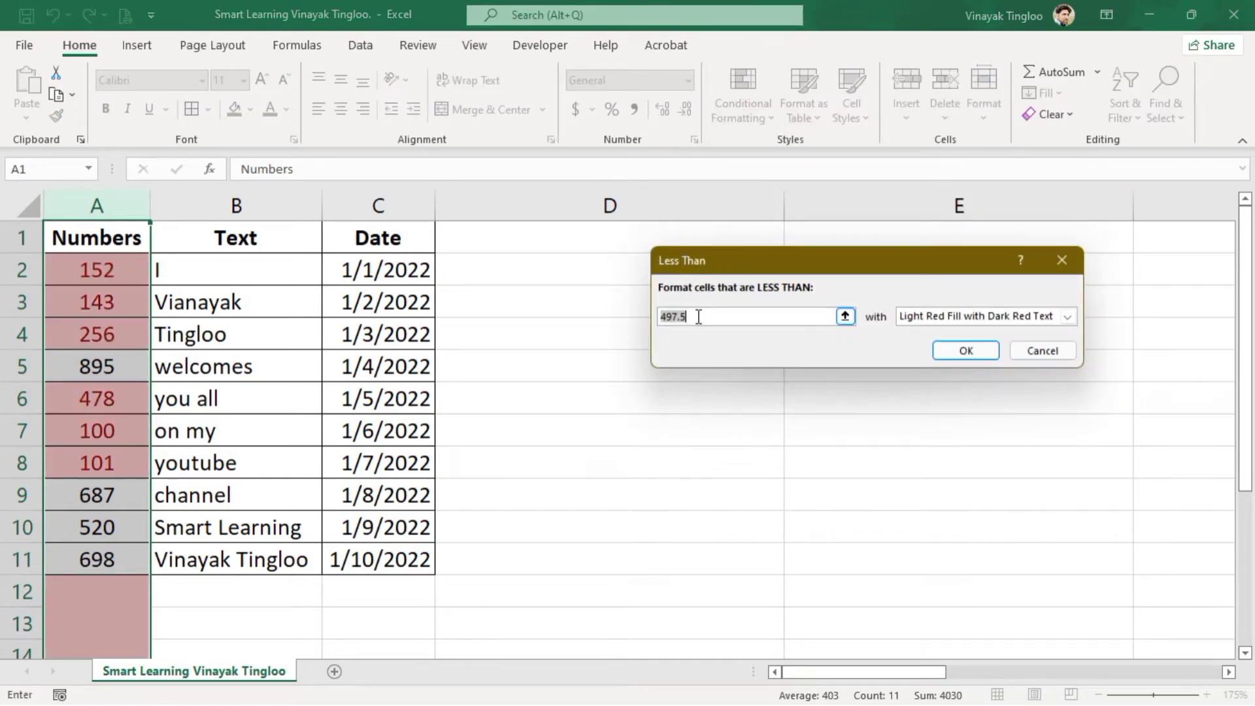
pyautogui.write('550')
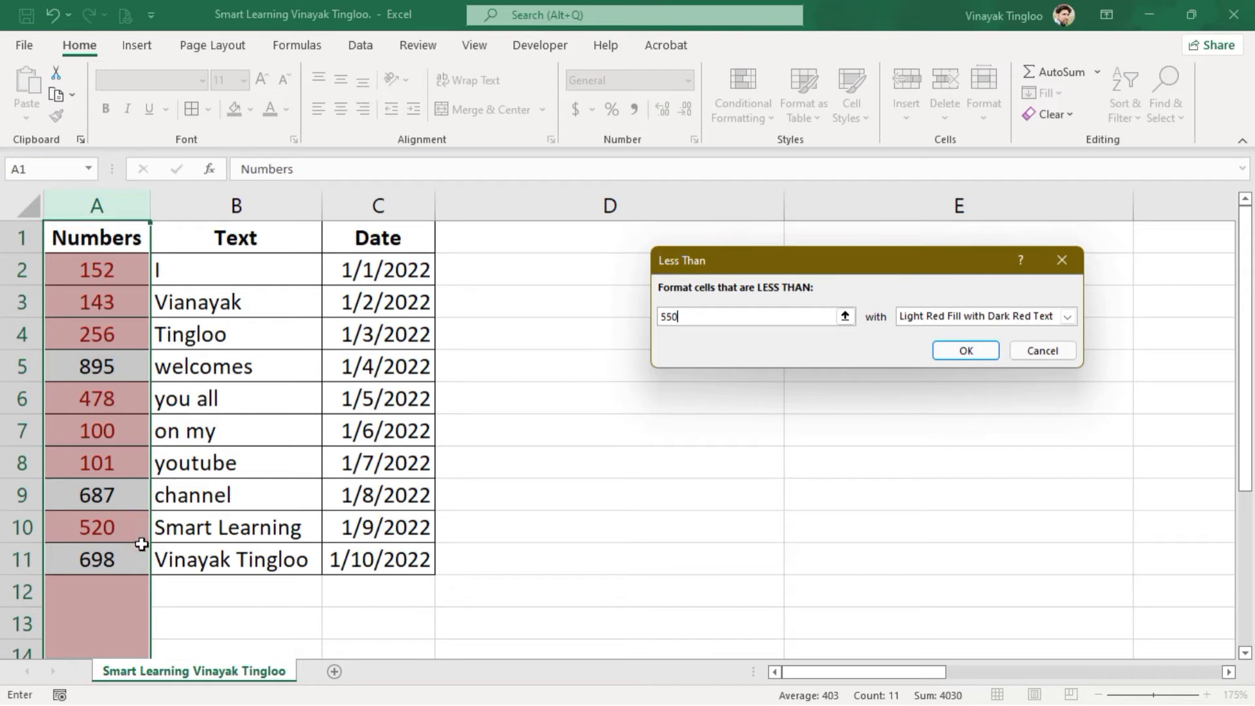
pyautogui.click(968, 351)
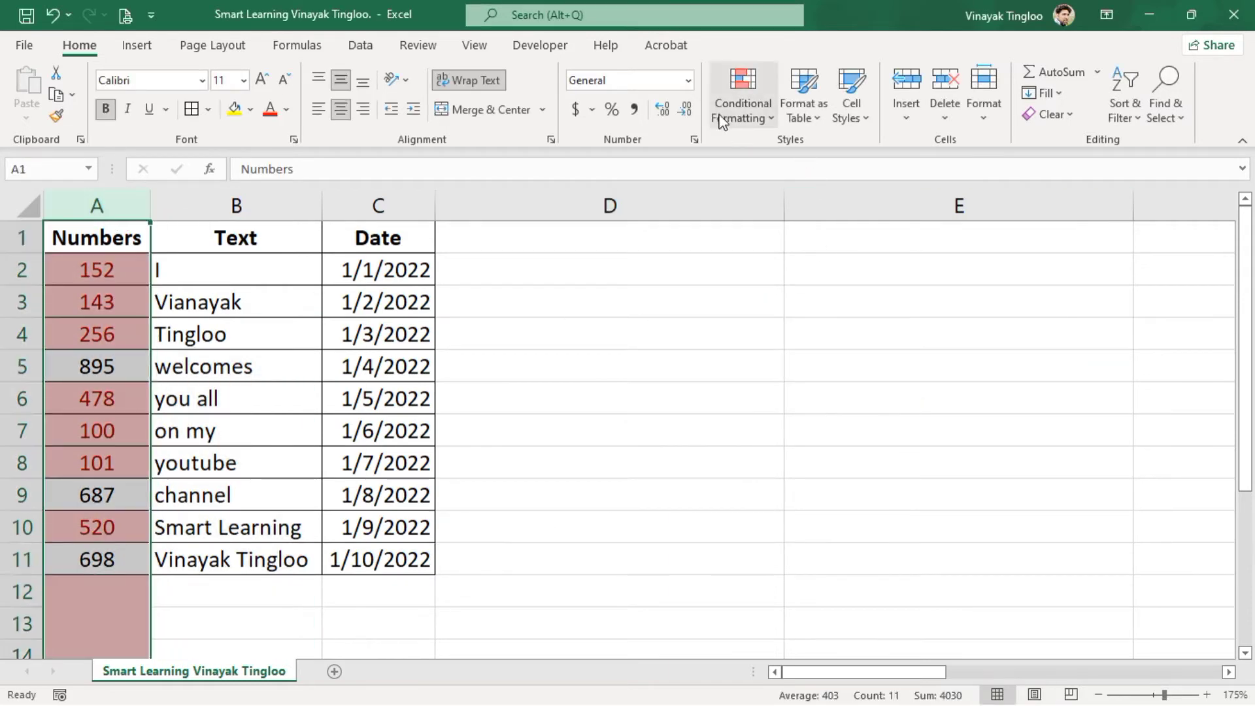
# - Clear the conditional formatting rules from the entire sheet
pyautogui.click(736, 98)
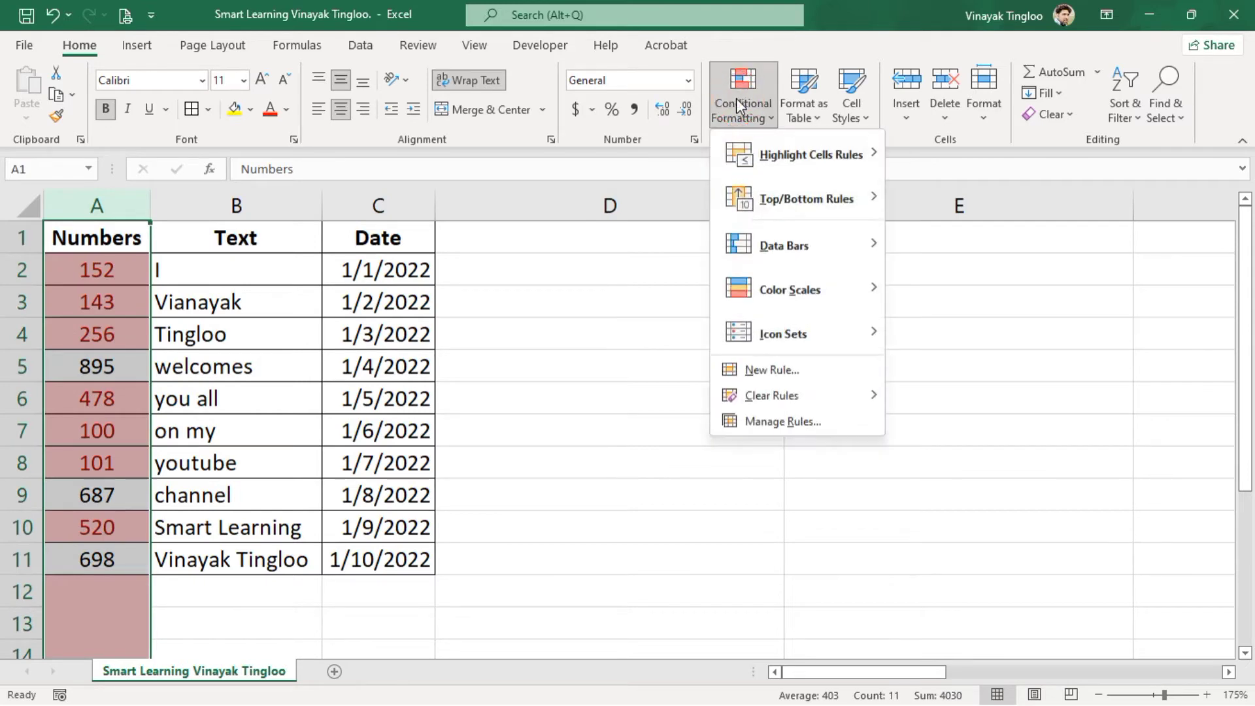
pyautogui.moveTo(811, 155)
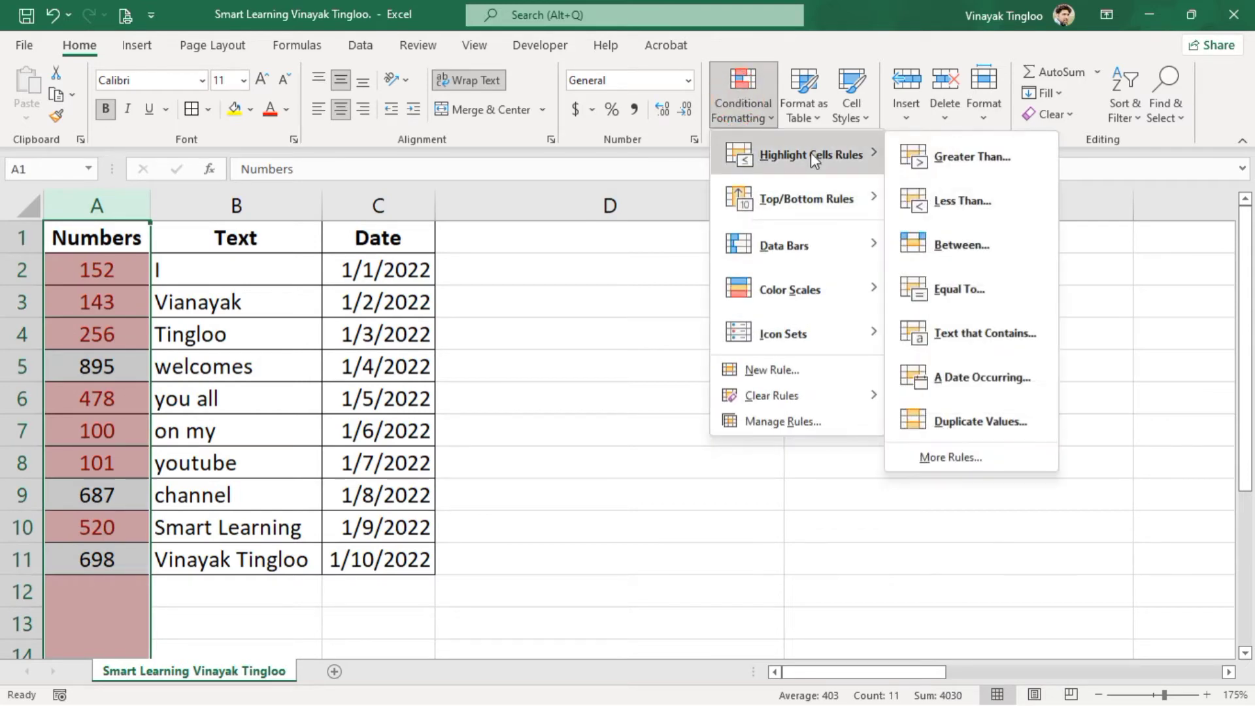
pyautogui.moveTo(759, 396)
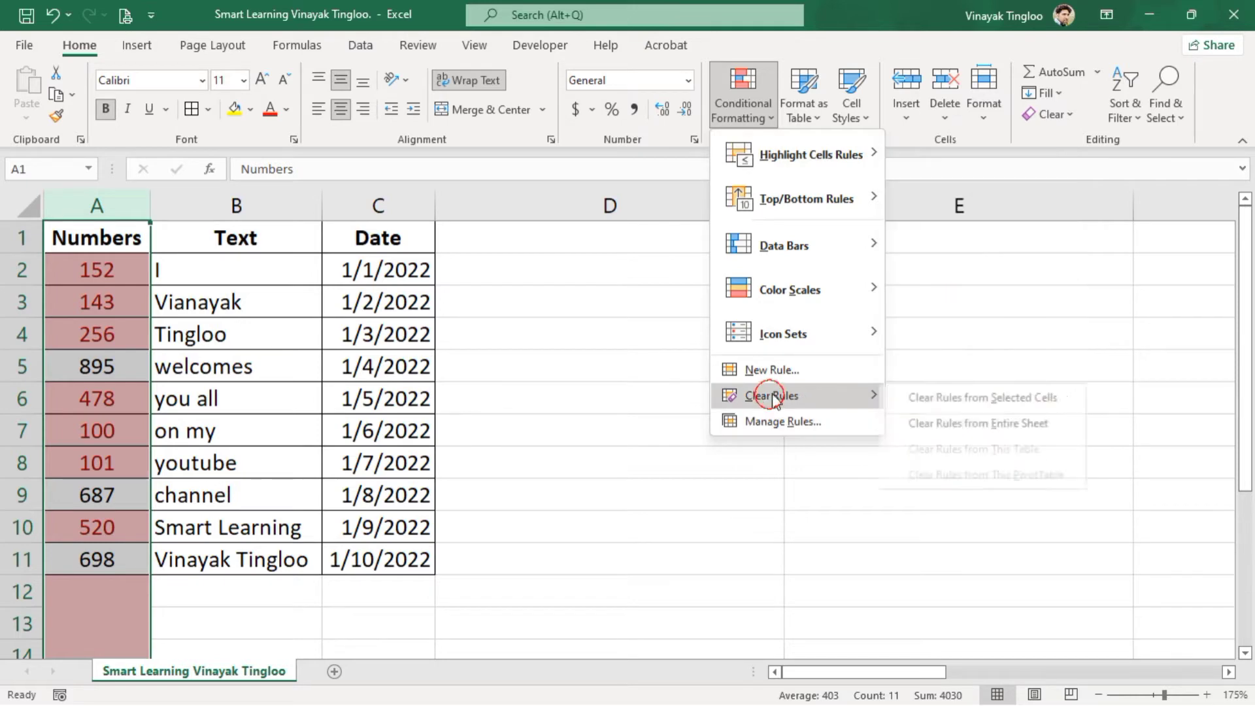
pyautogui.click(955, 425)
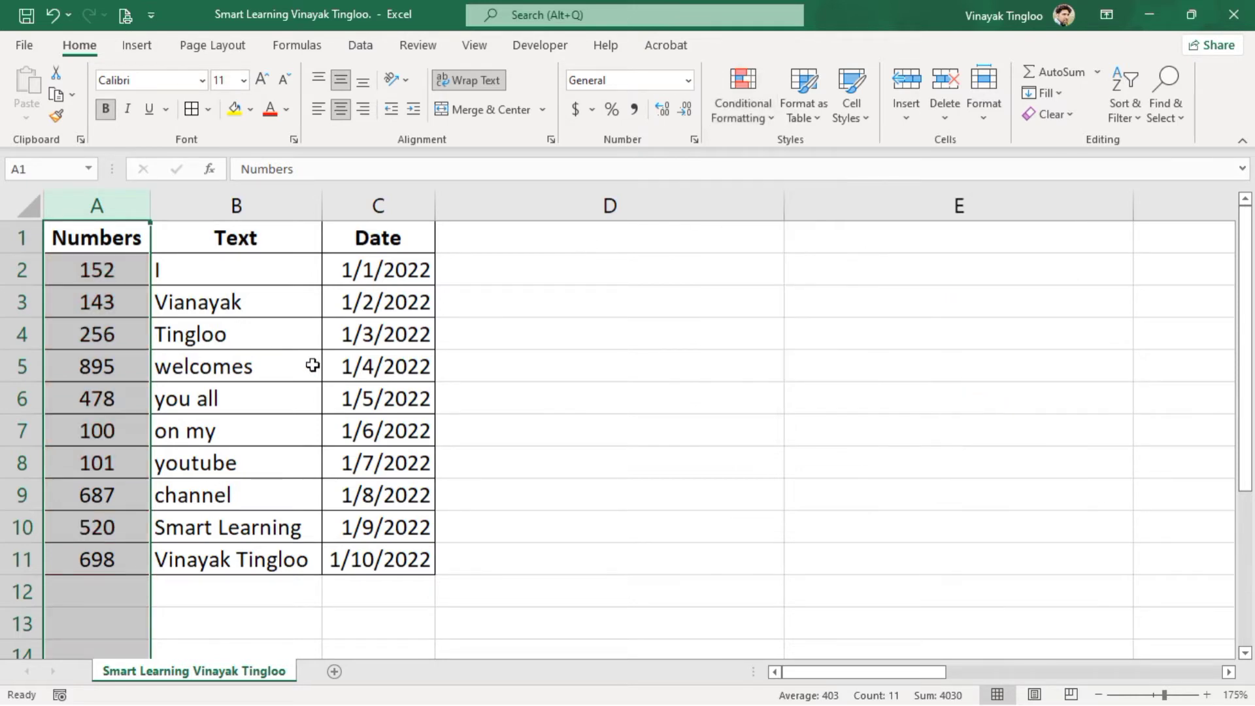
# - Try a Between highlight rule on the Numbers column with the limits 180 and 220
pyautogui.click(762, 101)
pyautogui.moveTo(811, 155)
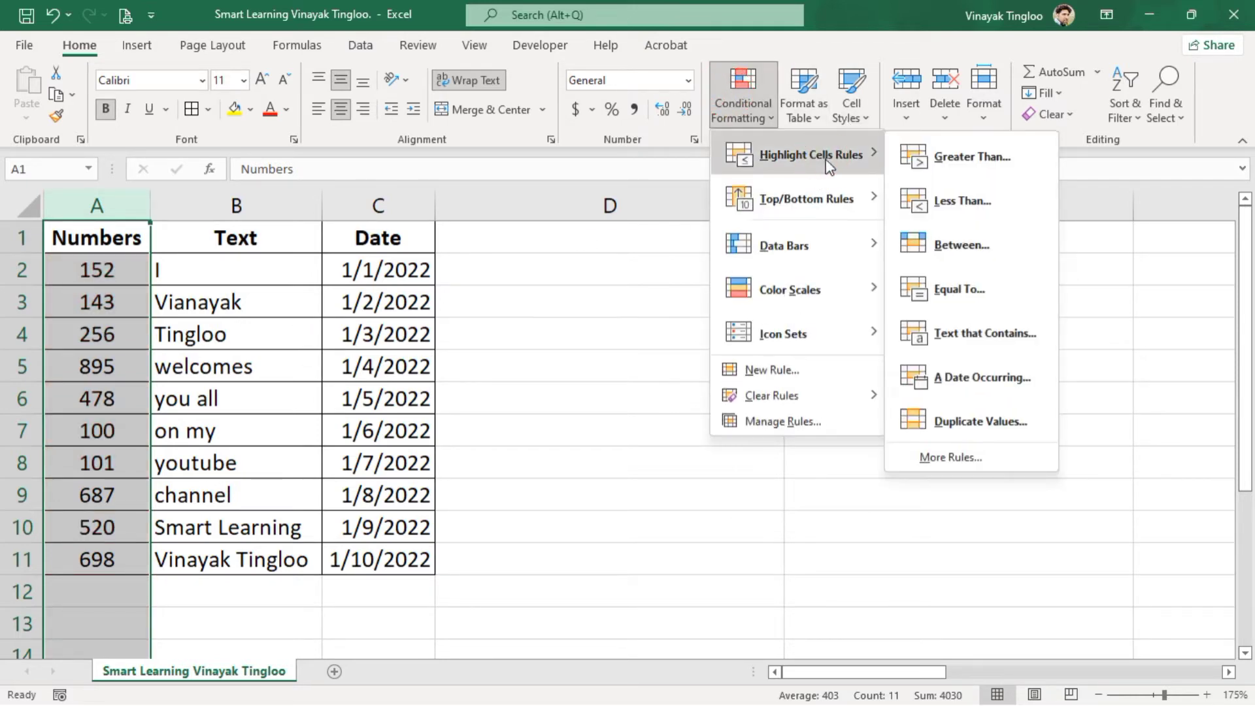
pyautogui.click(983, 248)
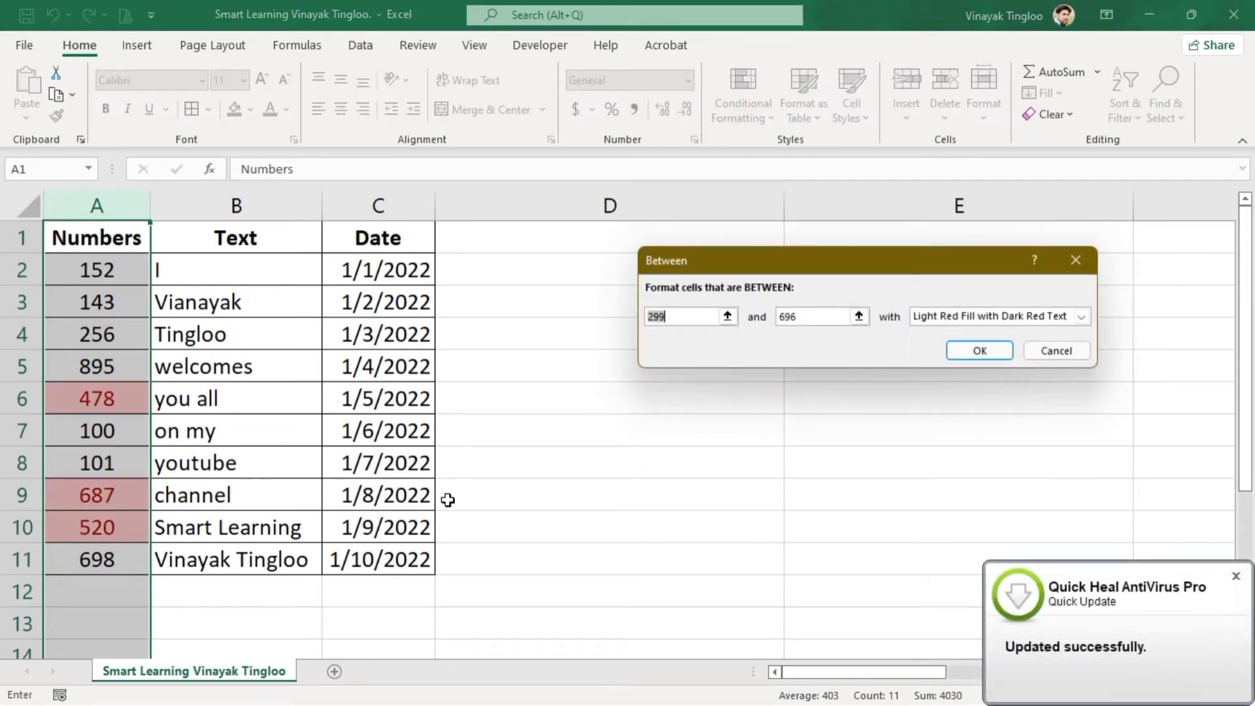
pyautogui.write('180')
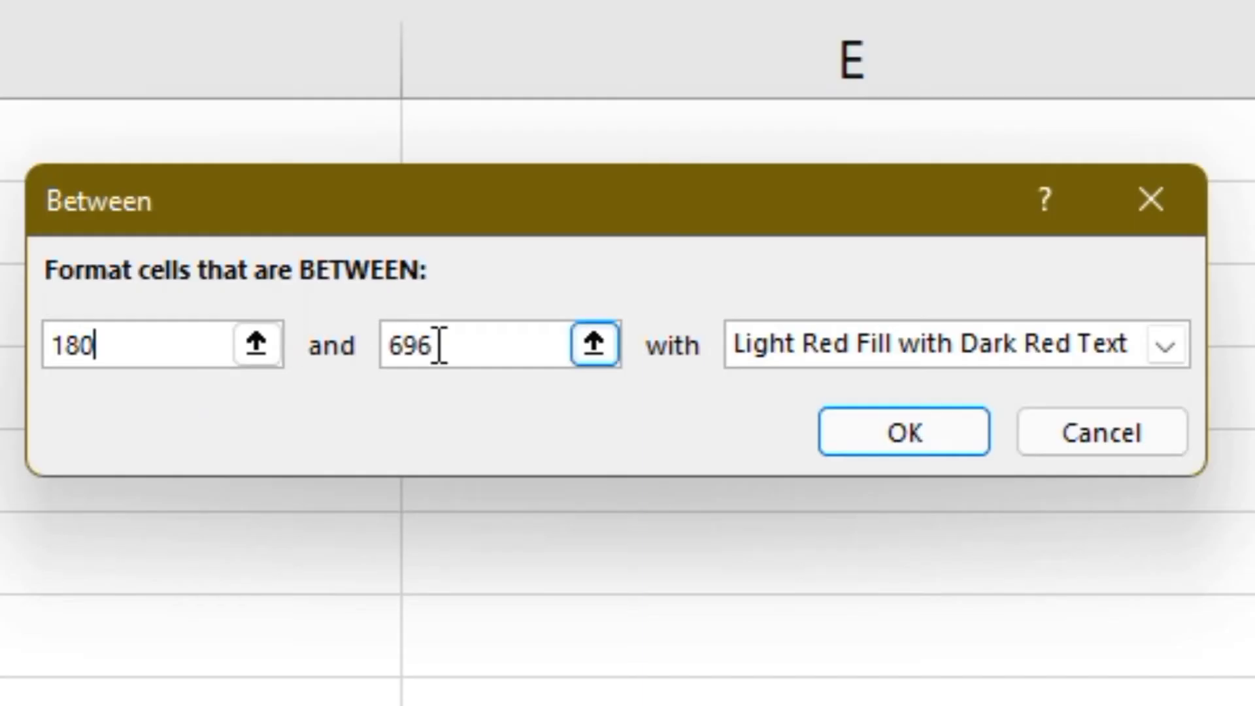
pyautogui.doubleClick(439, 344)
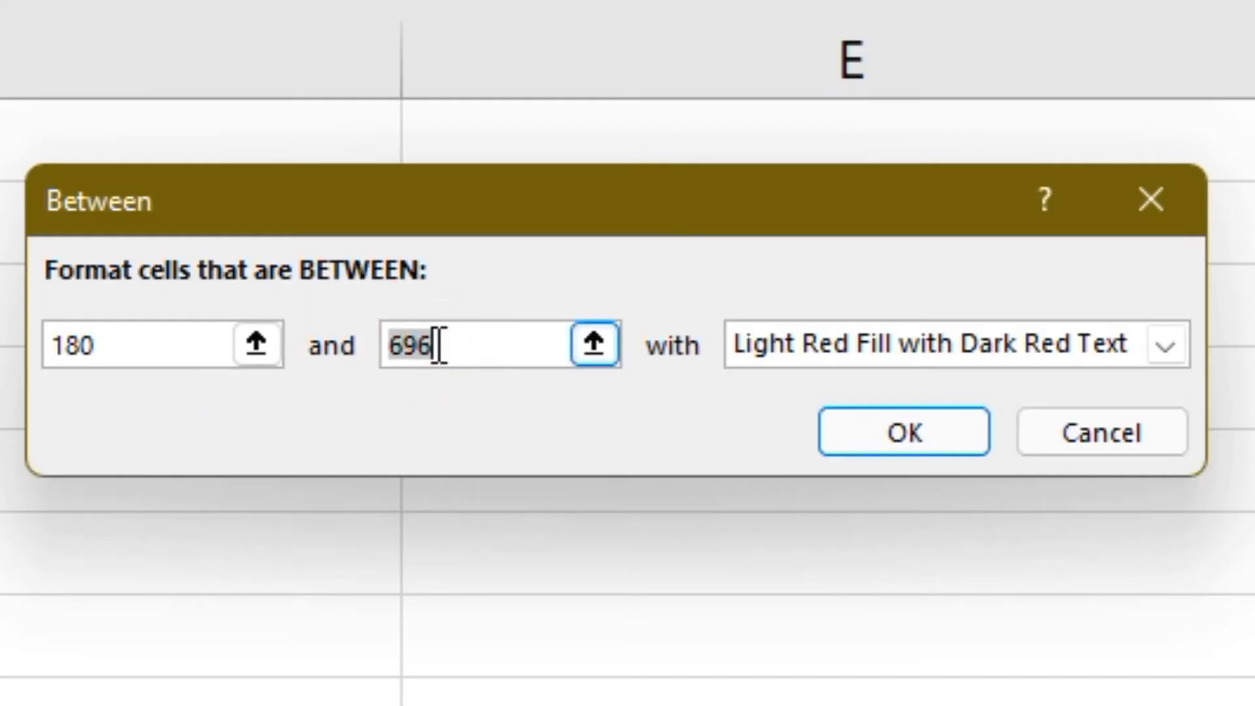
pyautogui.write('220')
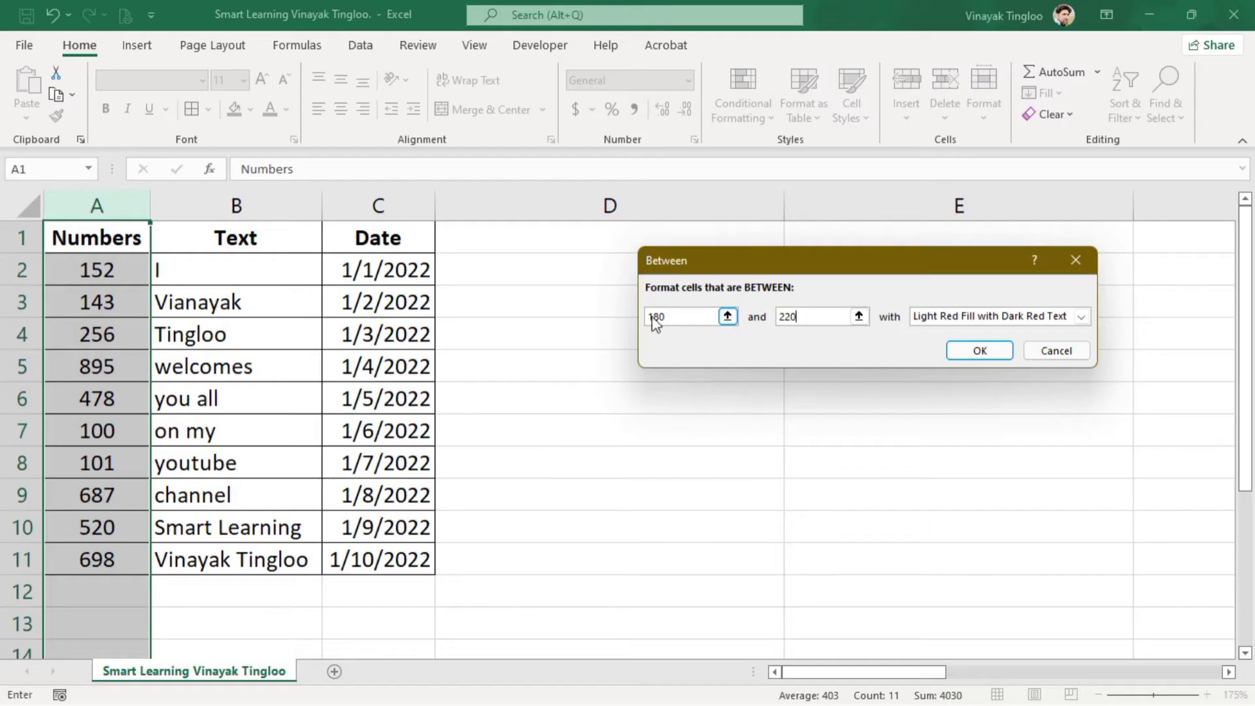
# - Try 99 as the lower limit of the Between rule and dismiss the rule without applying it
pyautogui.doubleClick(655, 321)
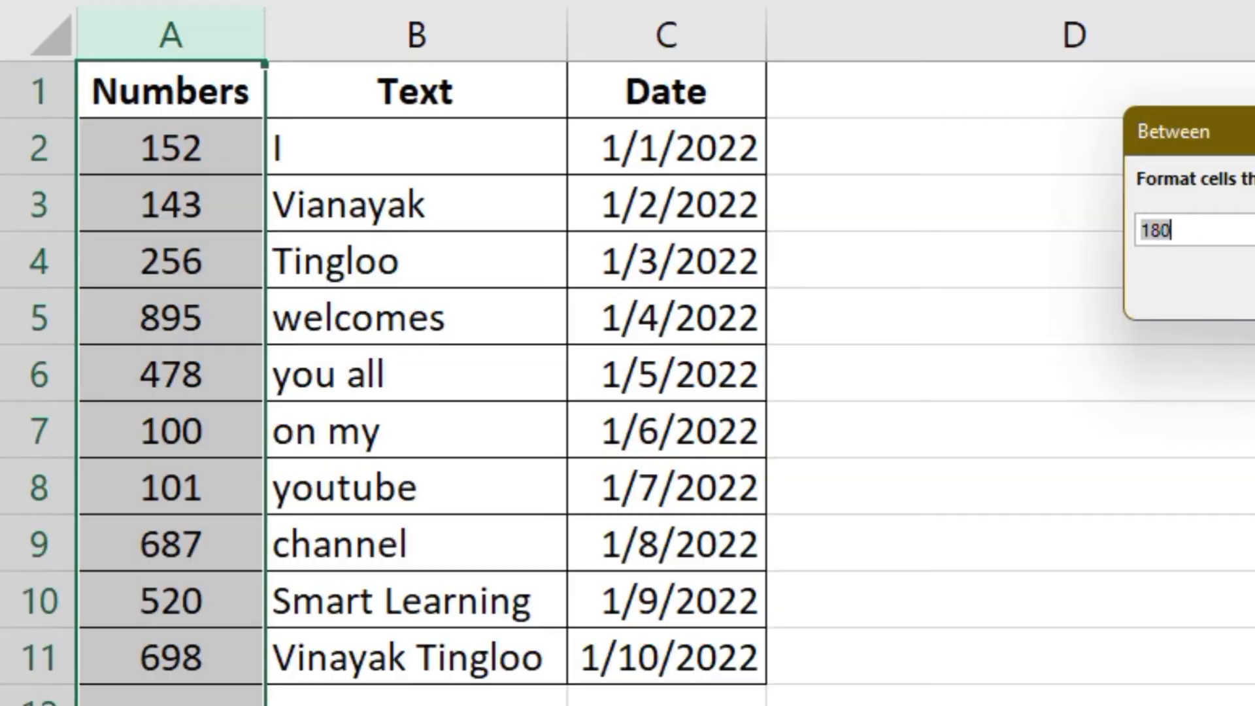
pyautogui.write('99')
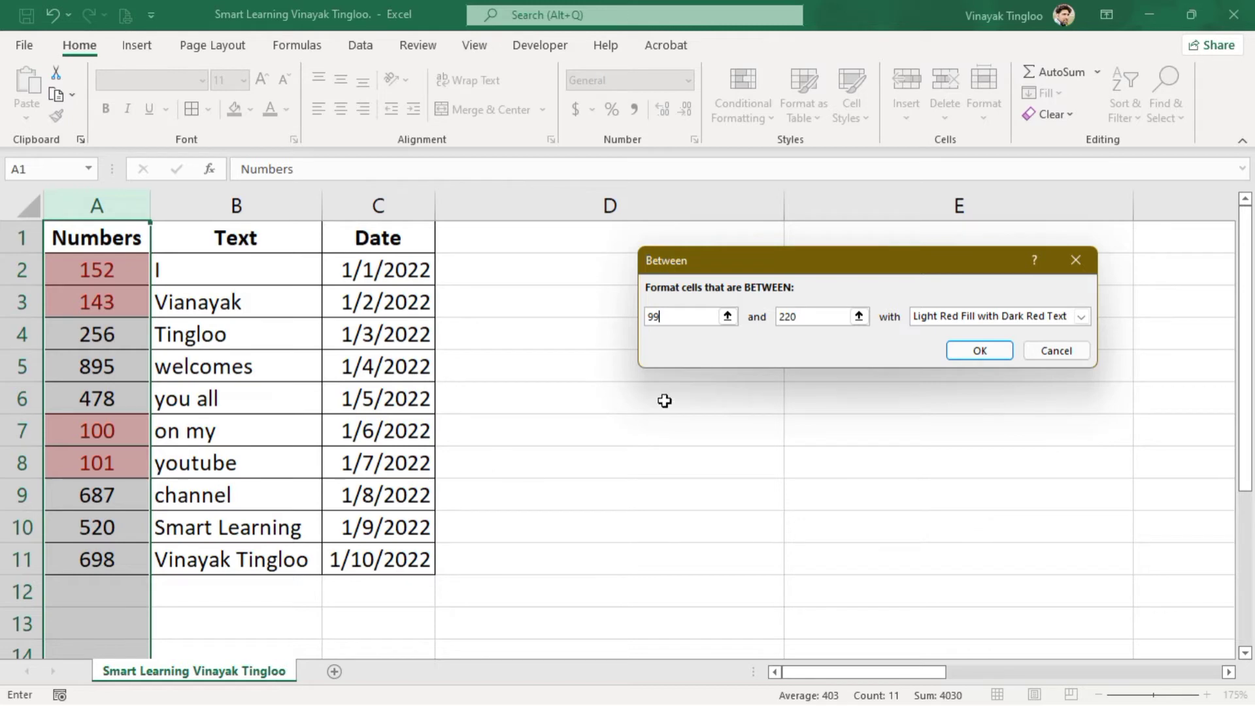
pyautogui.click(718, 349)
pyautogui.click(1071, 351)
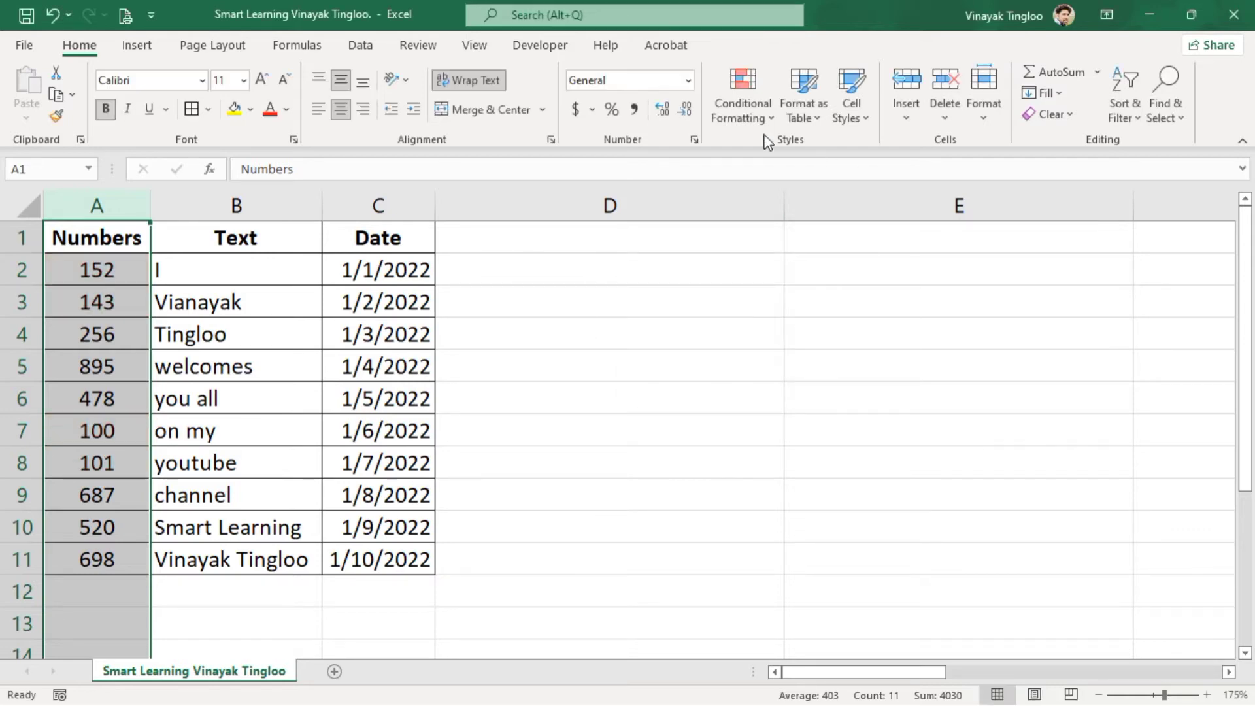
# - Try an Equal To highlight rule on the Numbers column with the value 350
pyautogui.click(756, 112)
pyautogui.moveTo(820, 151)
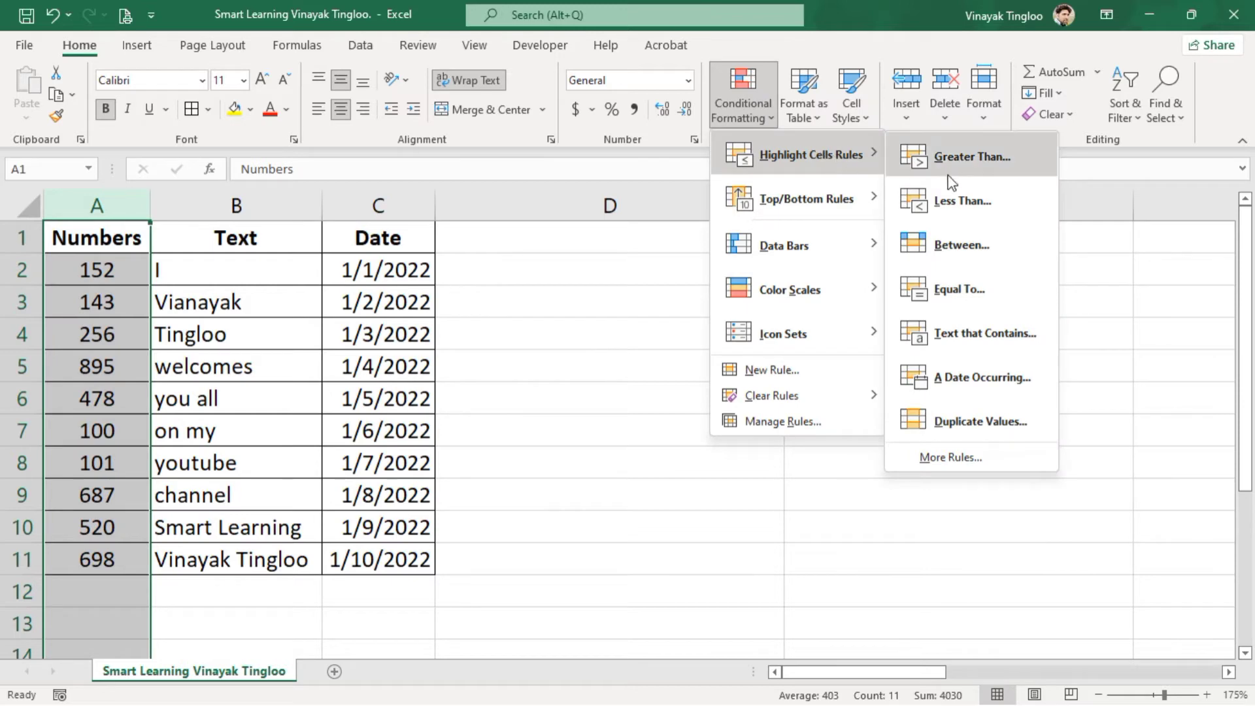
pyautogui.click(953, 290)
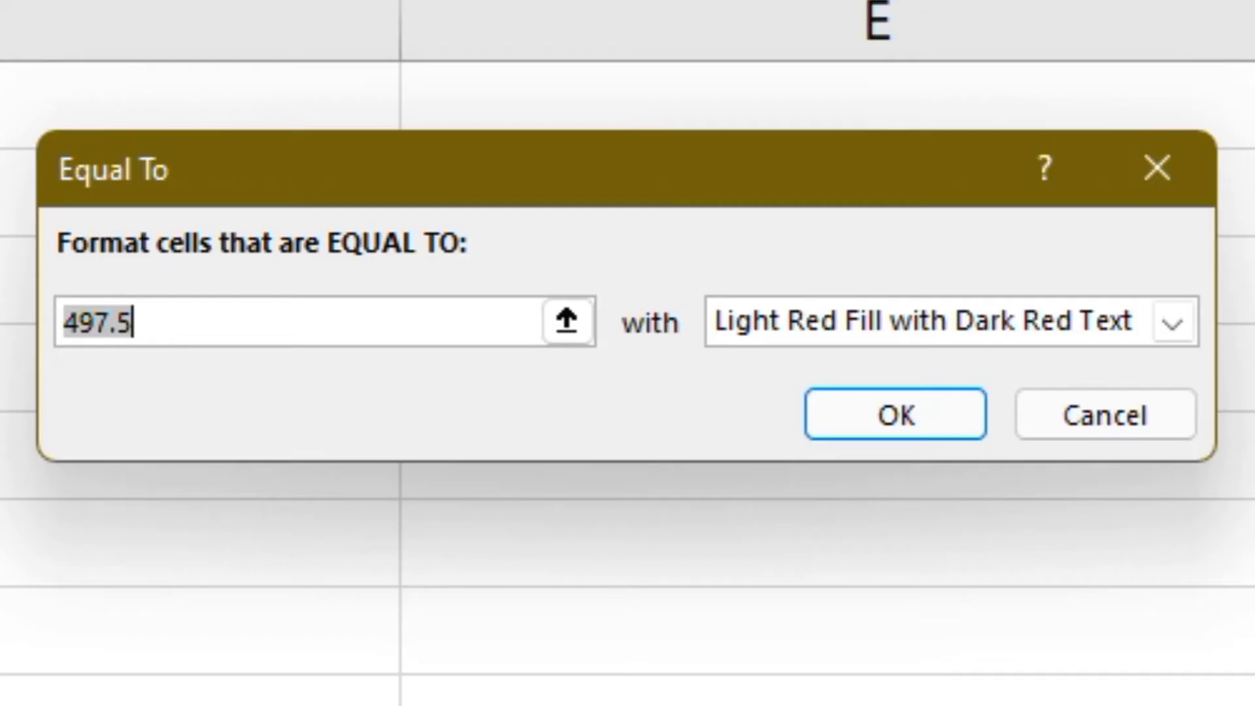
pyautogui.write('350')
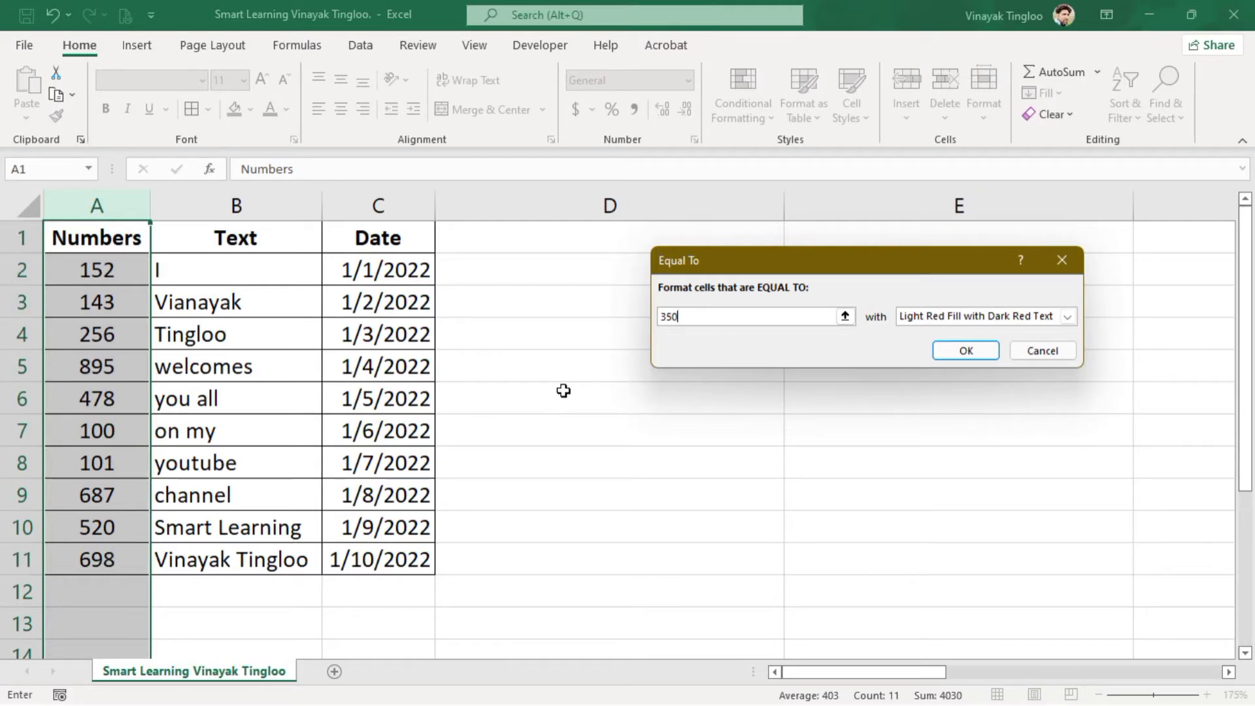
# - Try 478 as the Equal To rule's value and dismiss the rule without applying it
pyautogui.click(672, 317)
pyautogui.doubleClick(673, 317)
pyautogui.write('8')
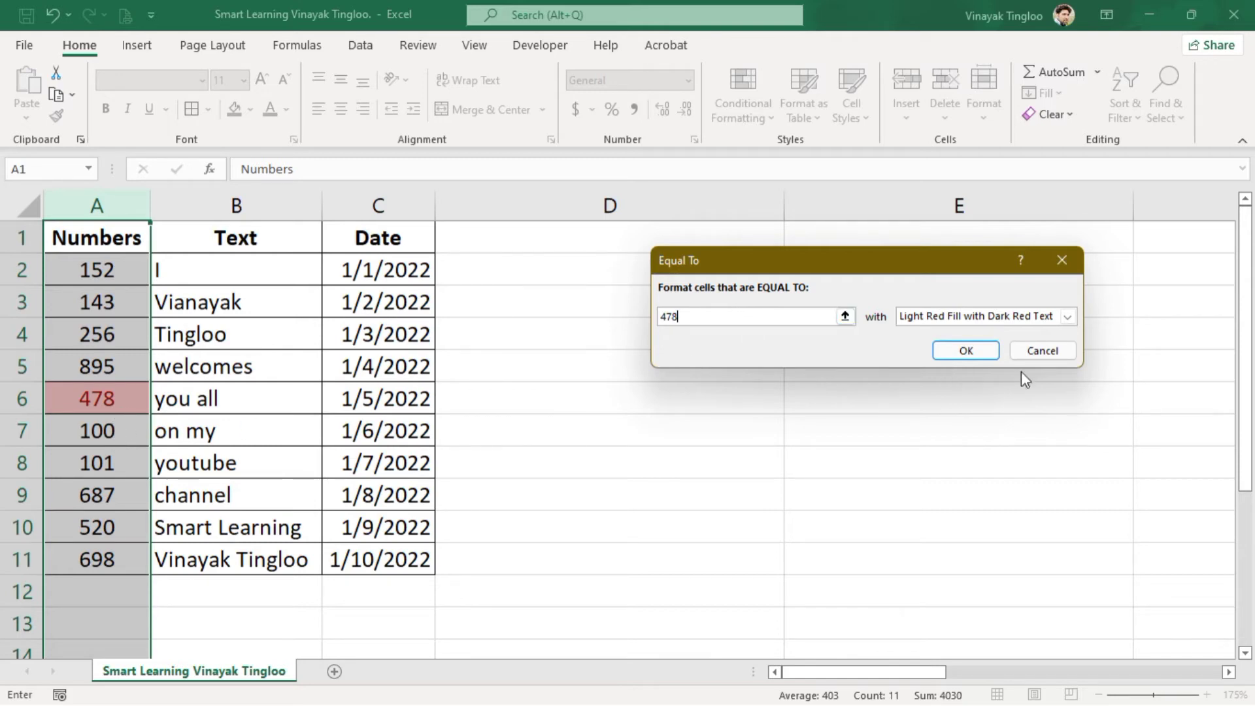
pyautogui.click(1043, 351)
pyautogui.click(610, 398)
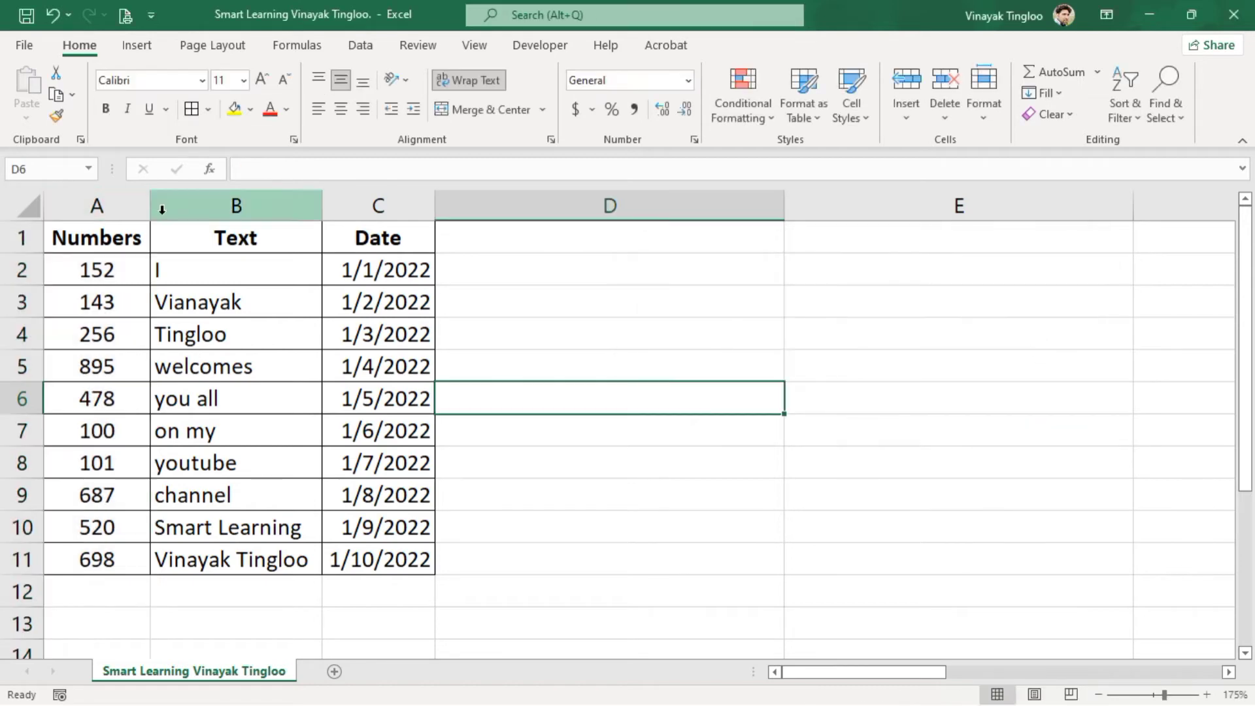
# - Highlight cells in the Numbers column that are greater than 497.5 with Light Red Fill with Dark Red Text
pyautogui.click(111, 204)
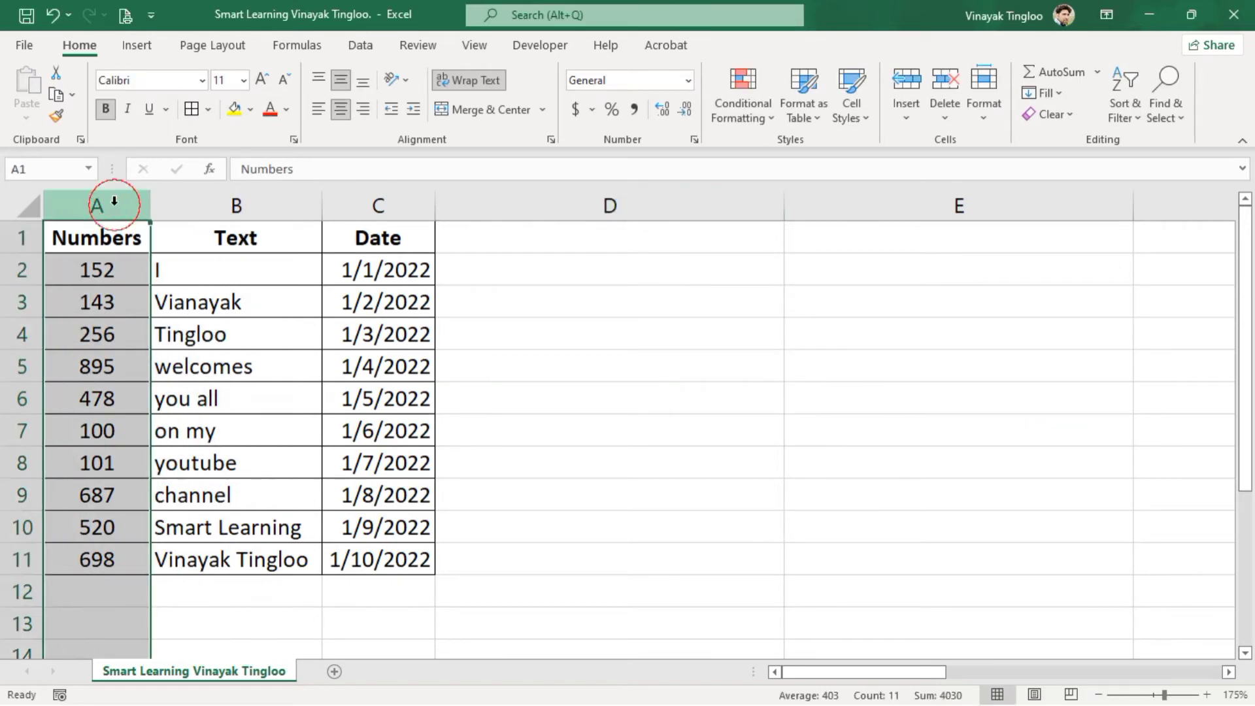
pyautogui.click(766, 121)
pyautogui.moveTo(820, 164)
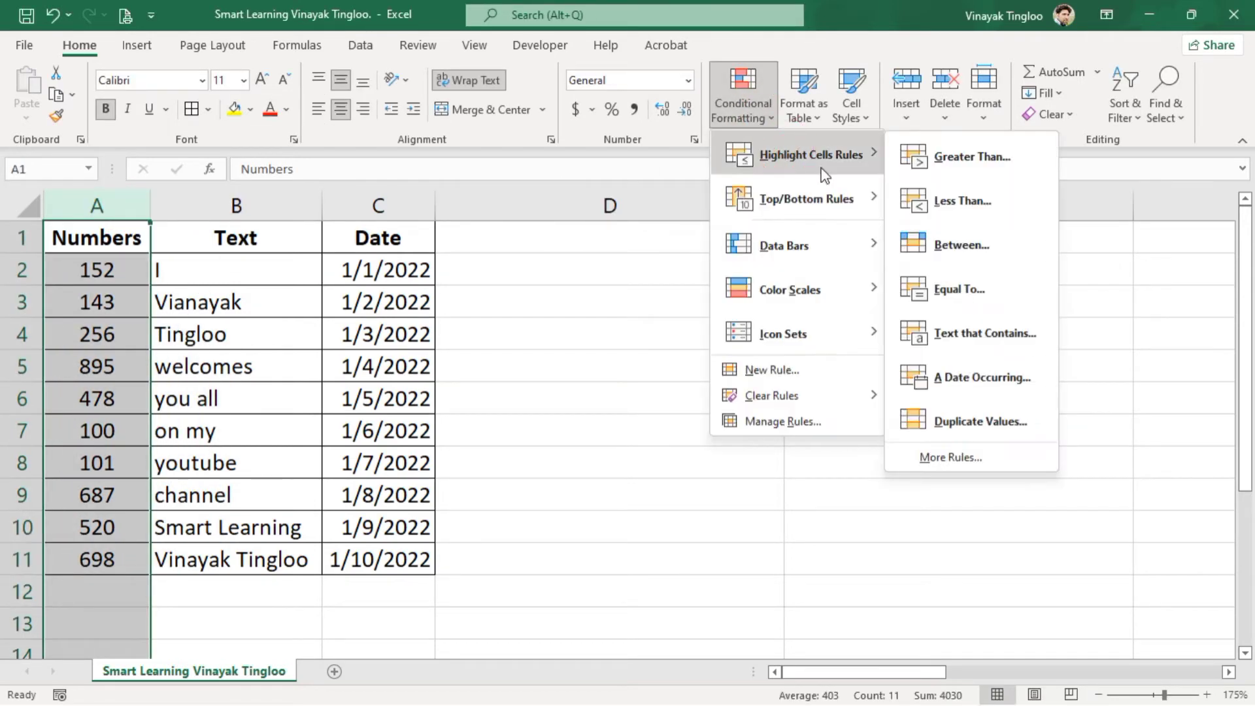
pyautogui.click(973, 157)
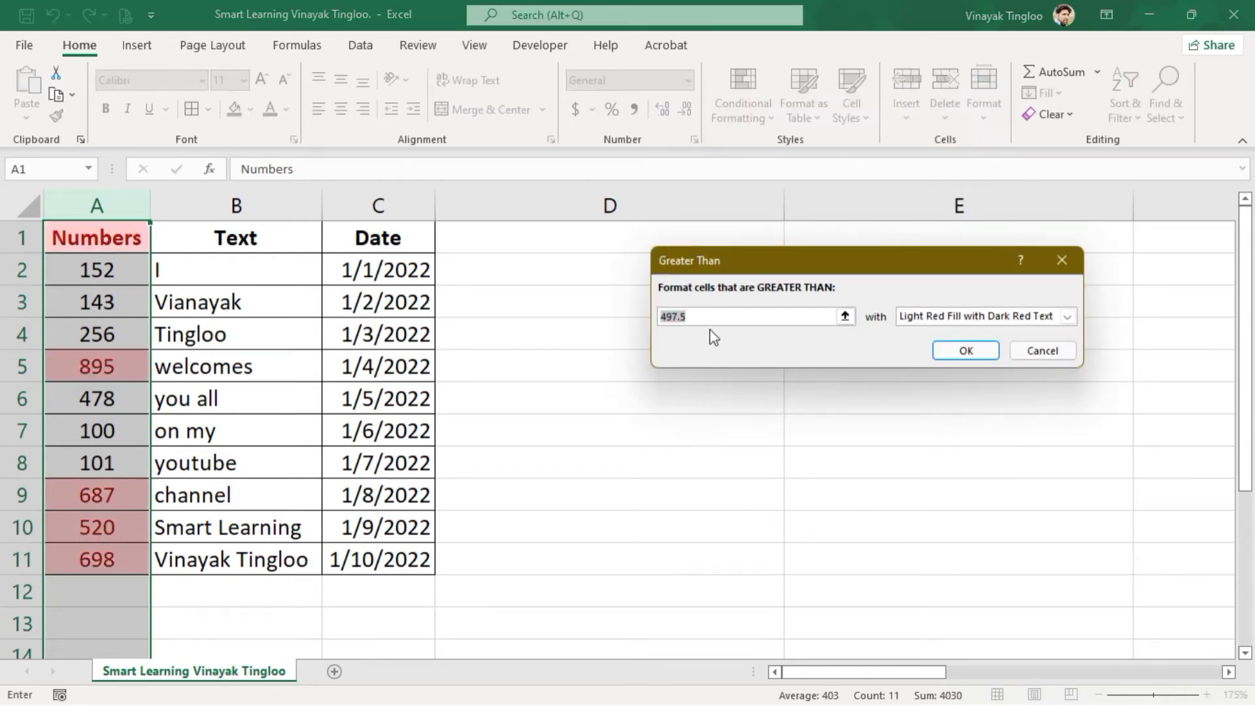
pyautogui.click(967, 351)
pyautogui.click(498, 373)
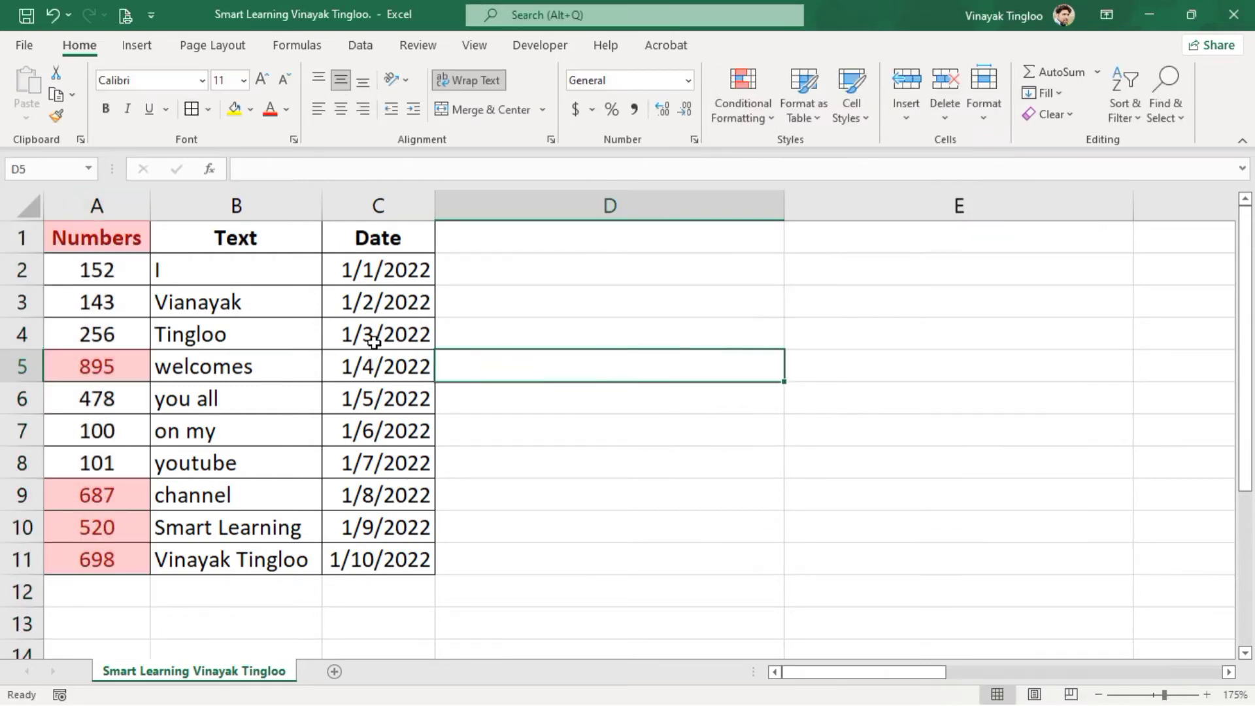
# - Start a Text that Contains highlight rule on the Text column and preview it with the text "oo"
pyautogui.click(268, 208)
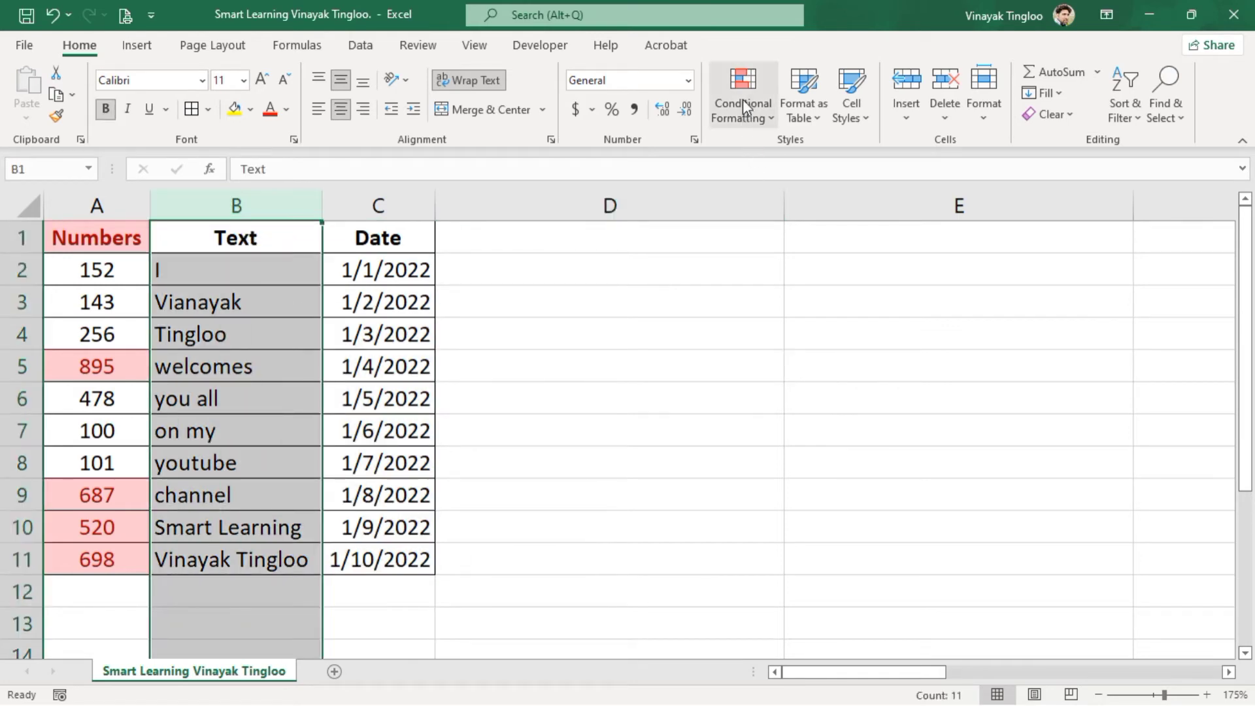
pyautogui.click(238, 195)
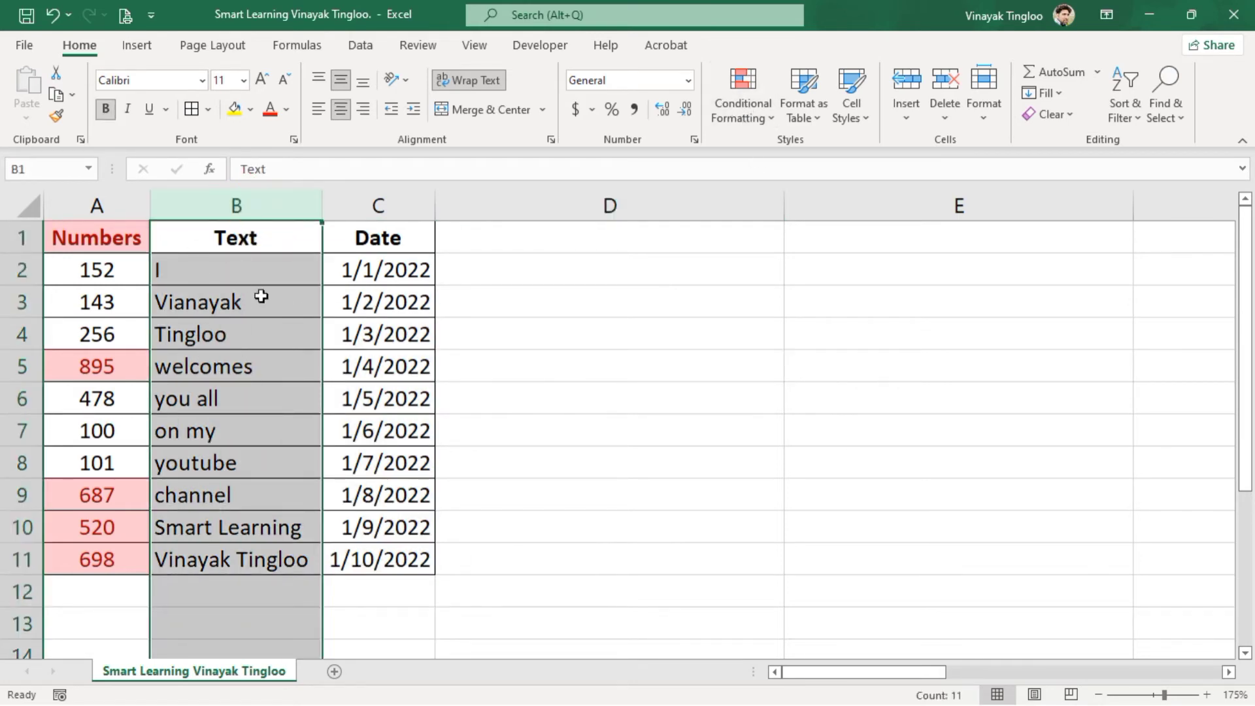
pyautogui.click(745, 99)
pyautogui.moveTo(765, 155)
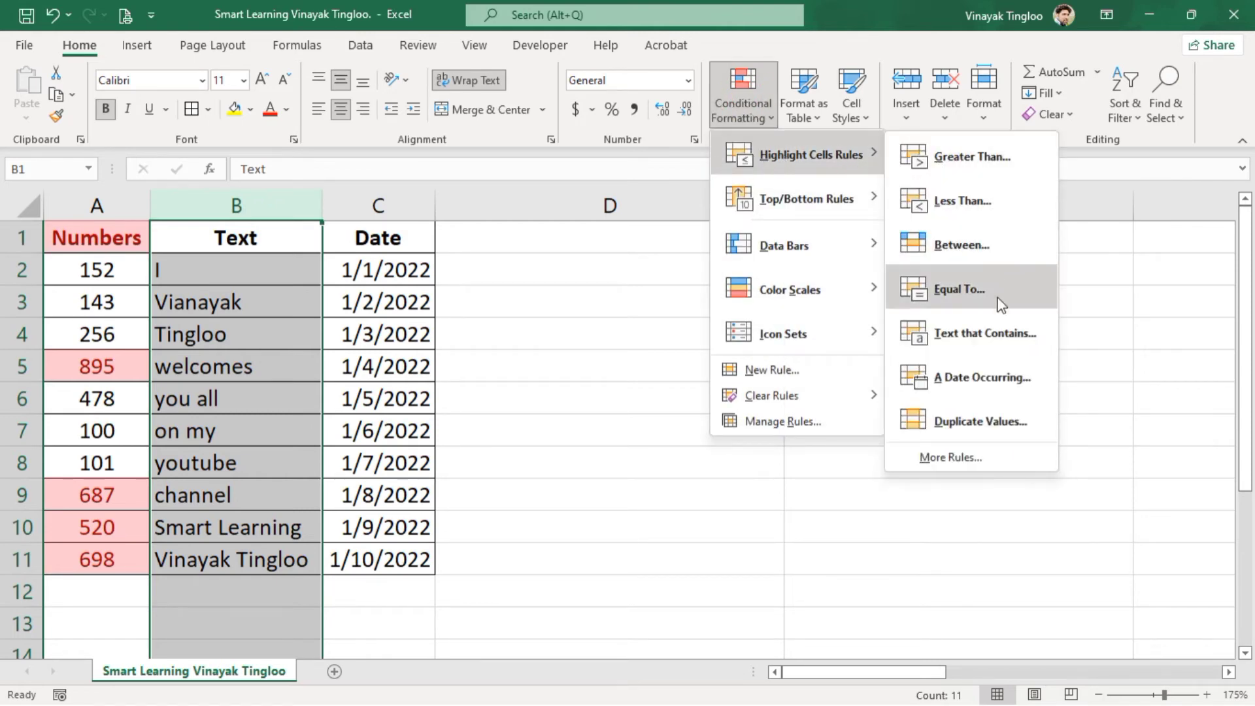
pyautogui.click(996, 335)
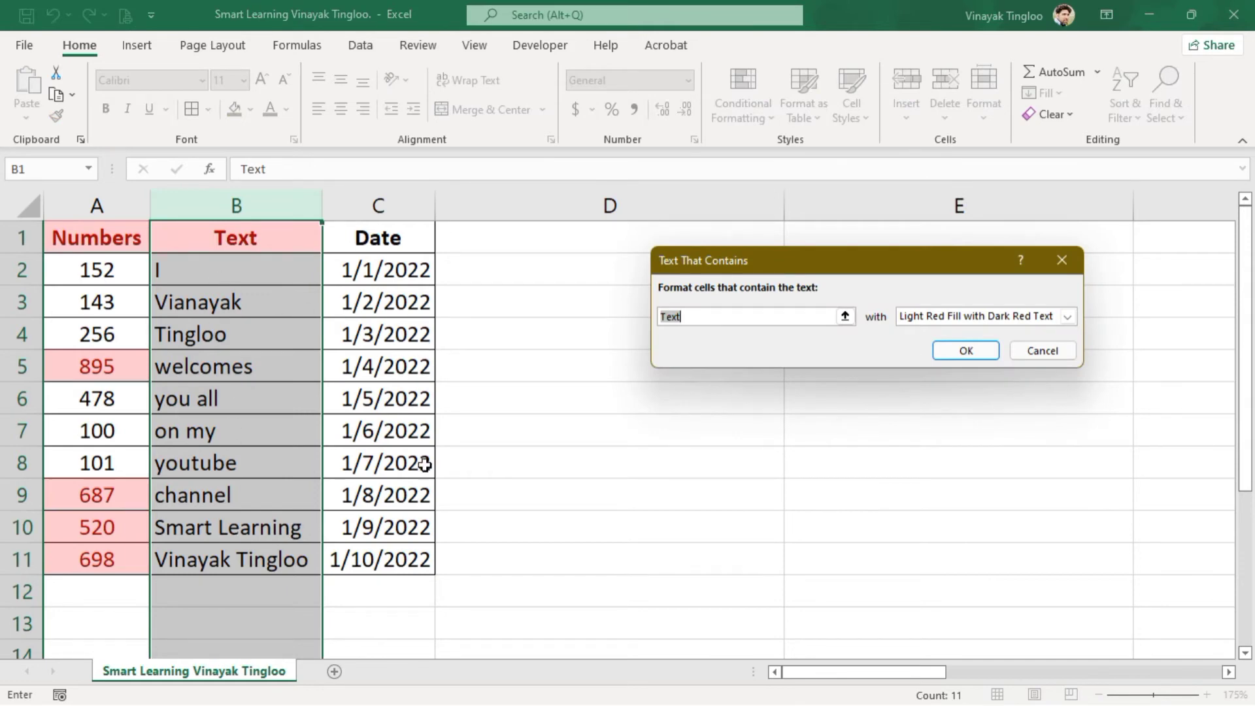
pyautogui.moveTo(813, 261); pyautogui.dragTo(726, 270)
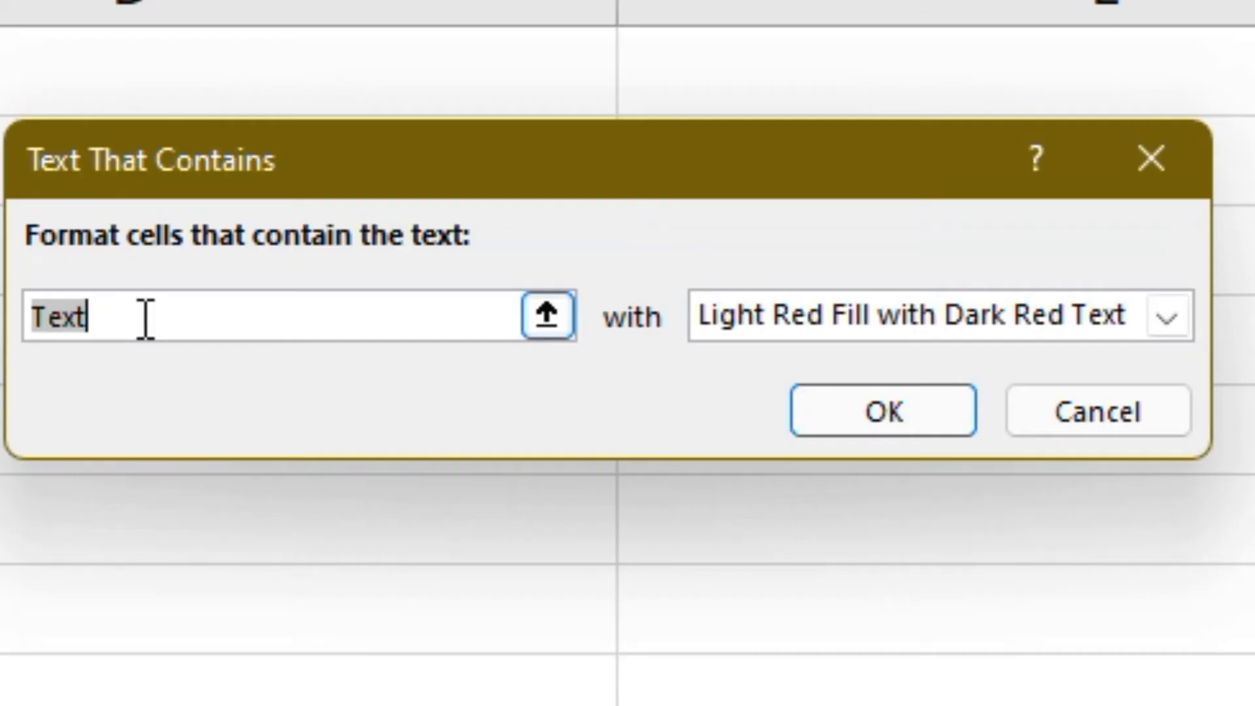
pyautogui.write('oo')
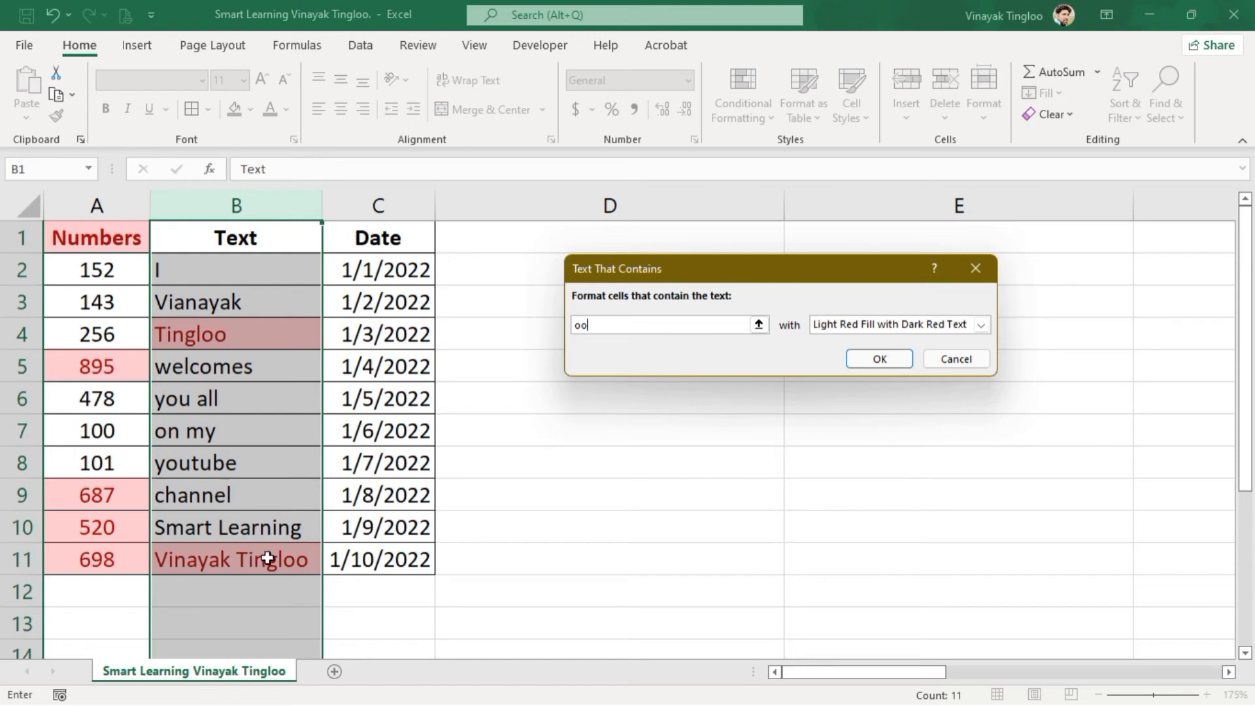
# - Try "be" and "al" as the text to match in the Text that Contains rule
pyautogui.doubleClick(577, 327)
pyautogui.write('be')
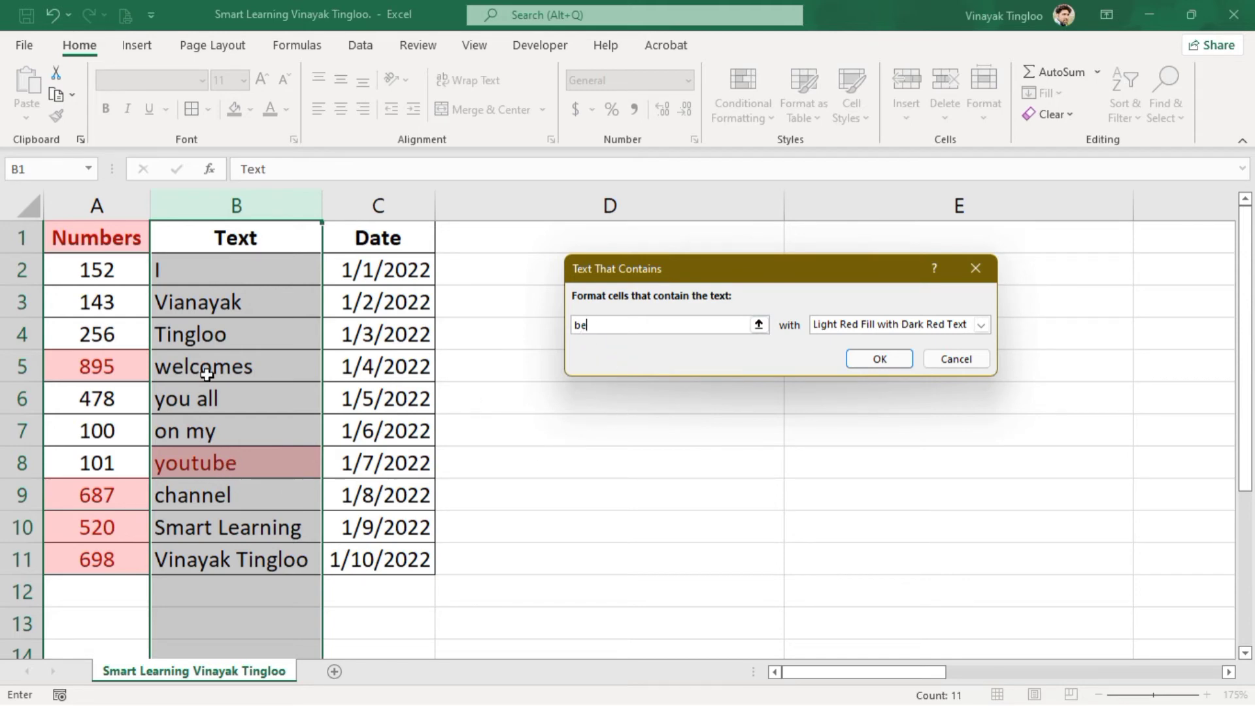
pyautogui.doubleClick(575, 325)
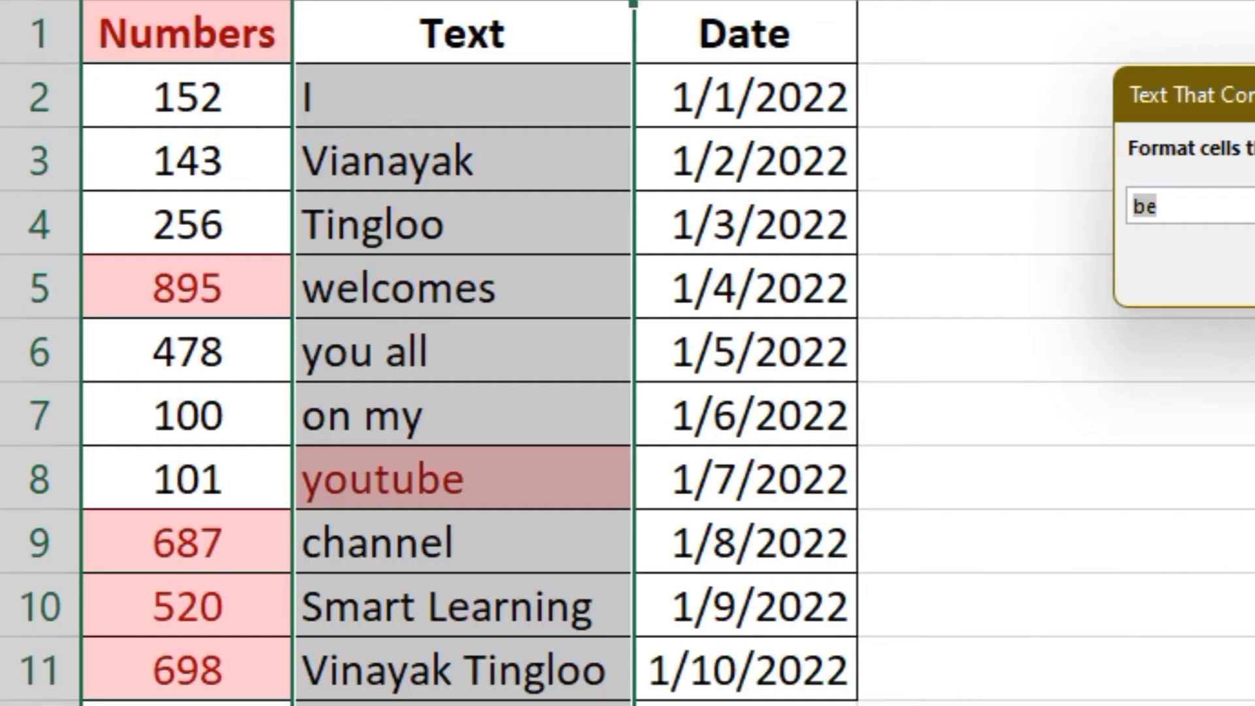
pyautogui.write('al')
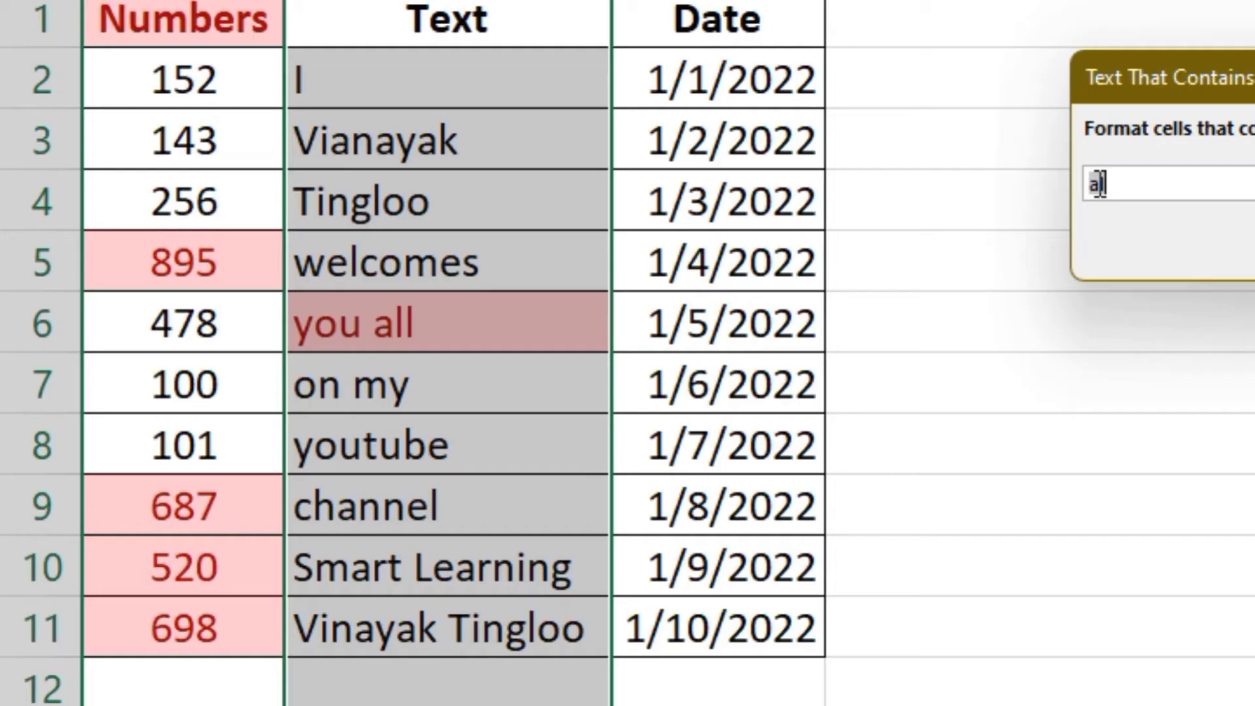
# - Highlight cells in the Text column that contain "na" with Light Red Fill with Dark Red Text
pyautogui.doubleClick(1099, 185)
pyautogui.write('na')
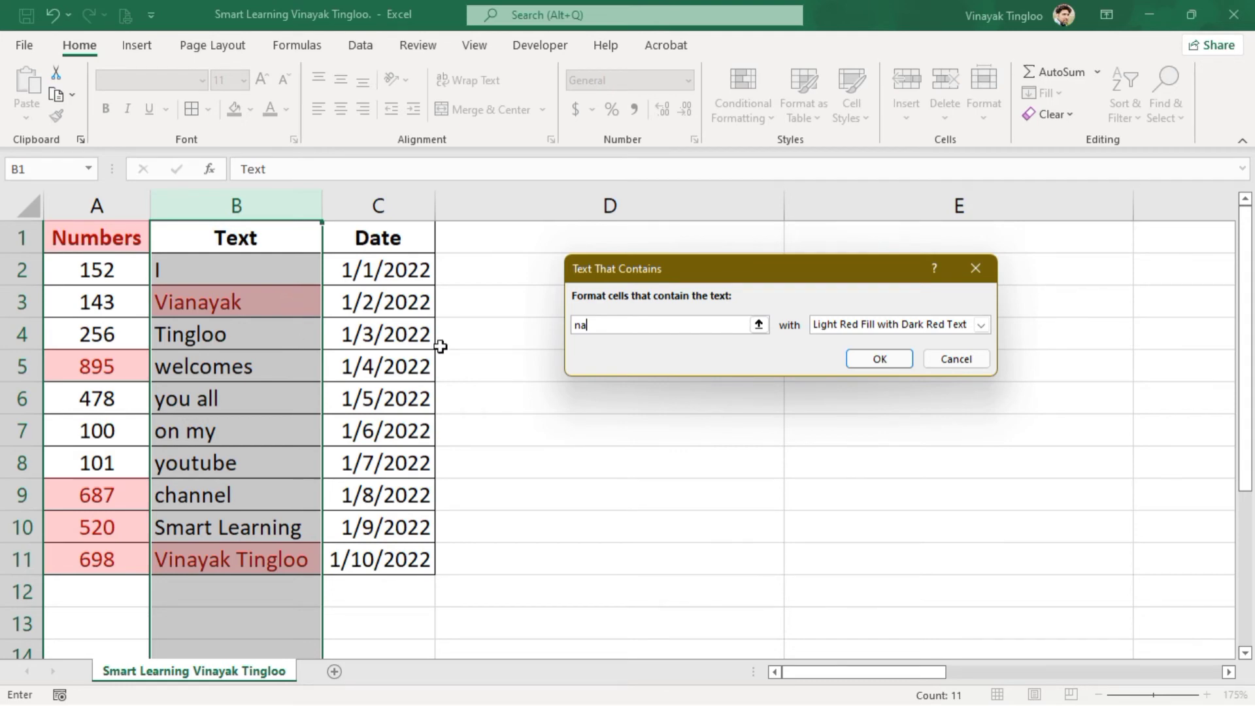
pyautogui.click(880, 362)
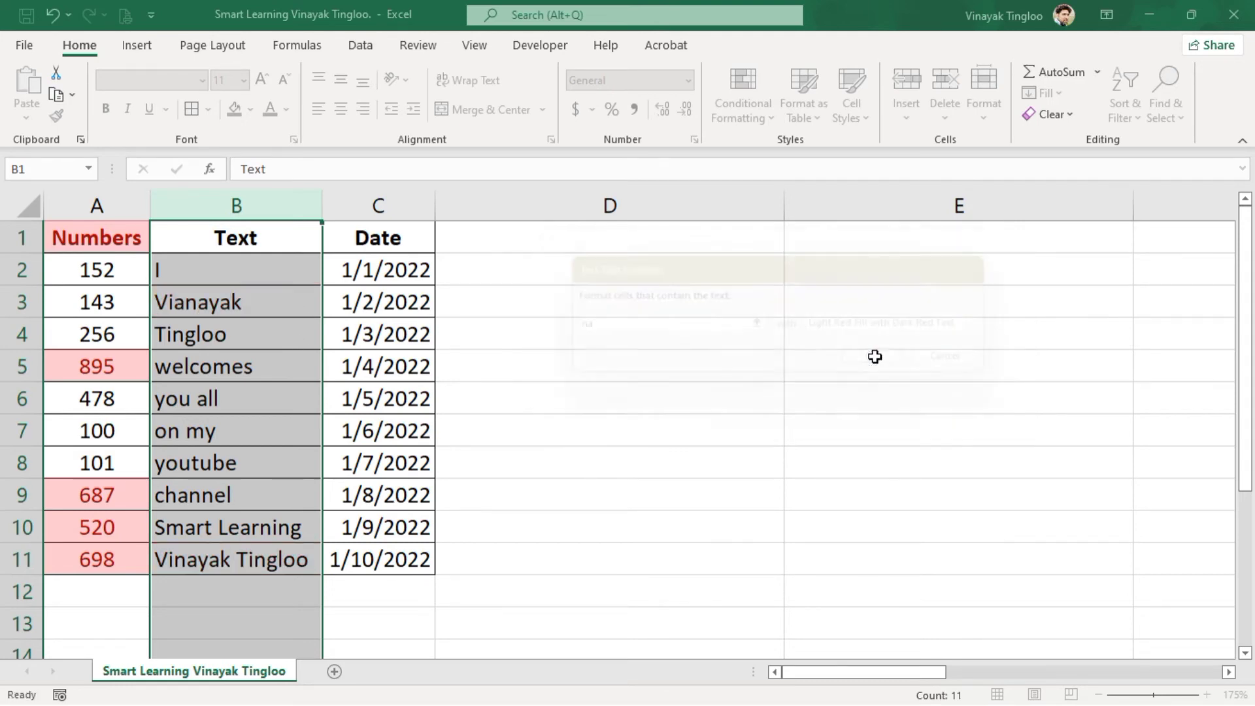
pyautogui.click(720, 404)
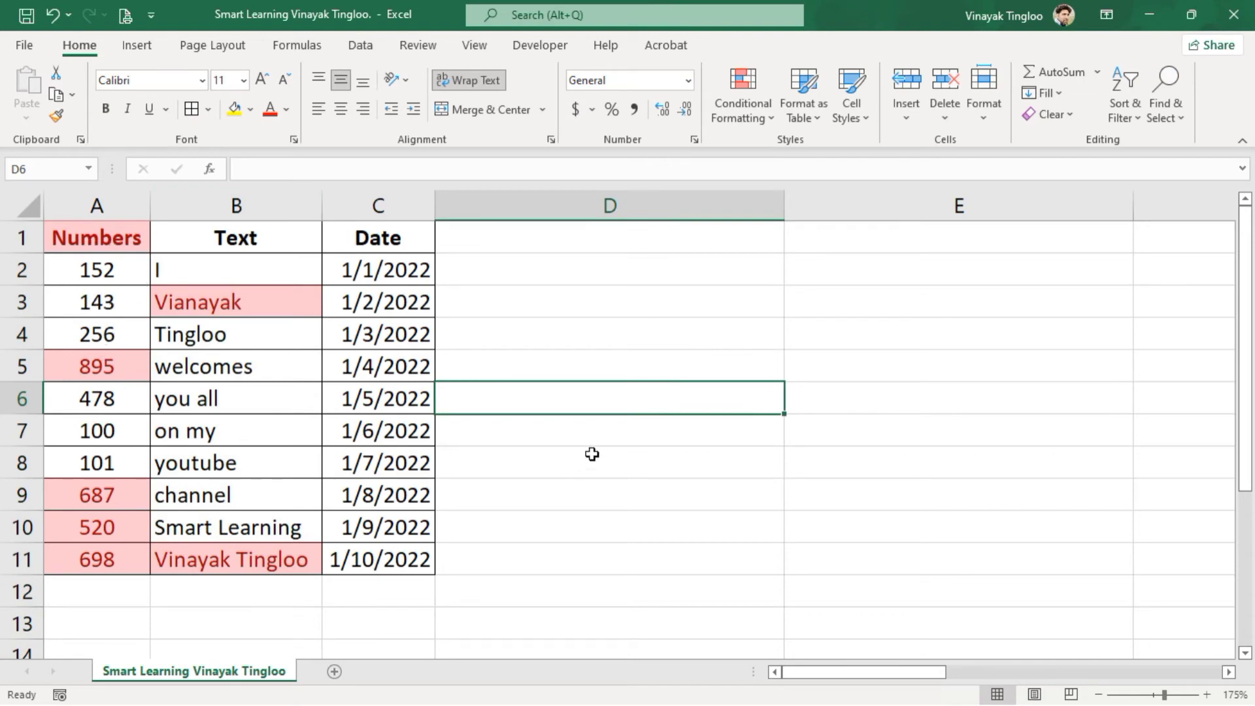
# - Clear the conditional formatting rules from the entire sheet
pyautogui.click(591, 319)
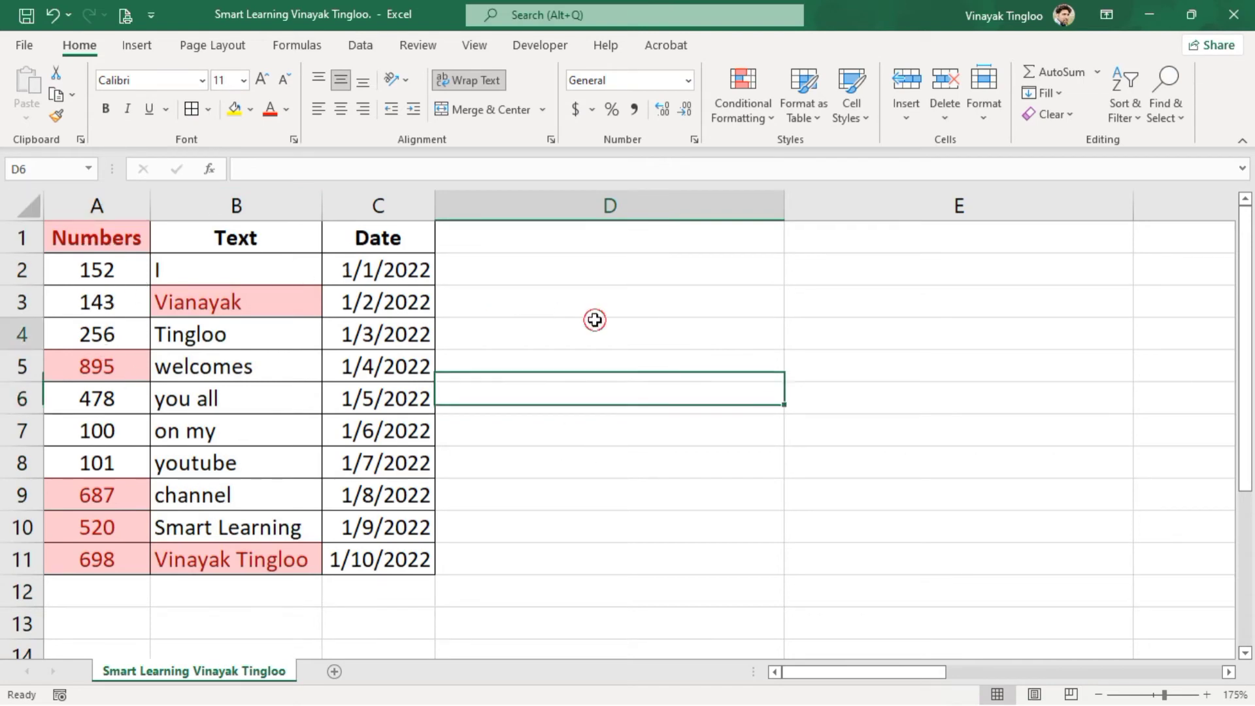
pyautogui.click(746, 117)
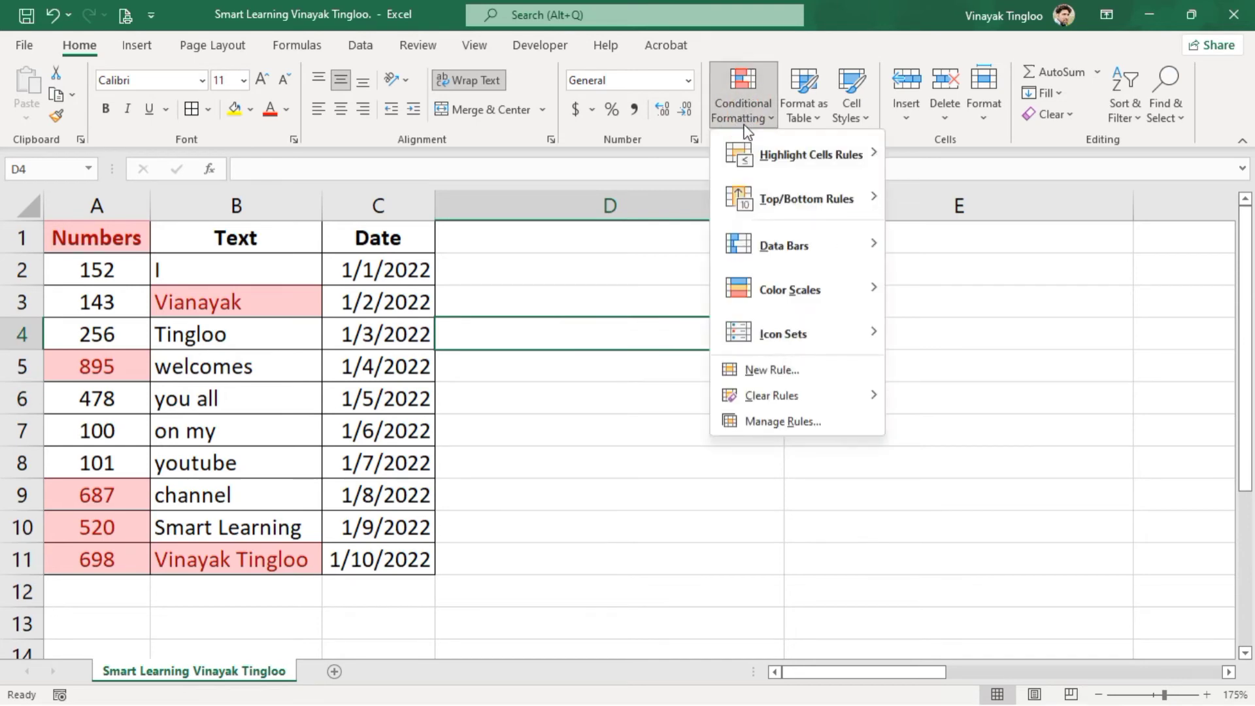
pyautogui.moveTo(828, 404)
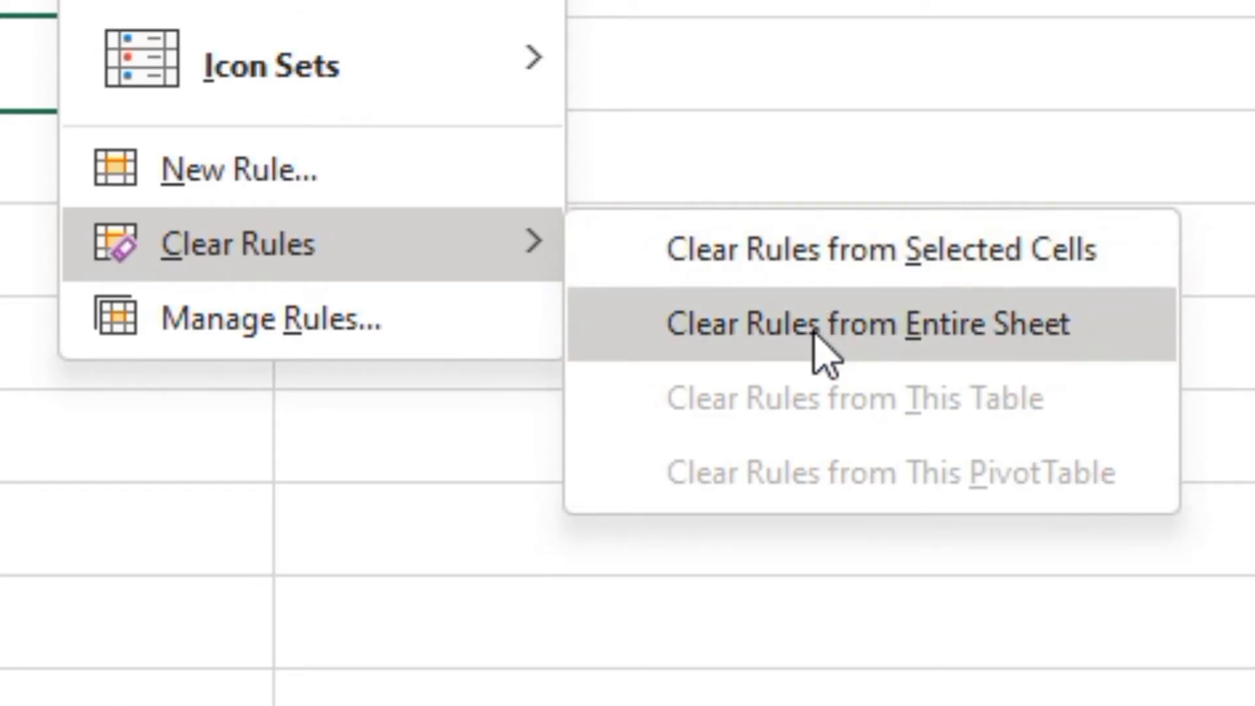
pyautogui.click(814, 330)
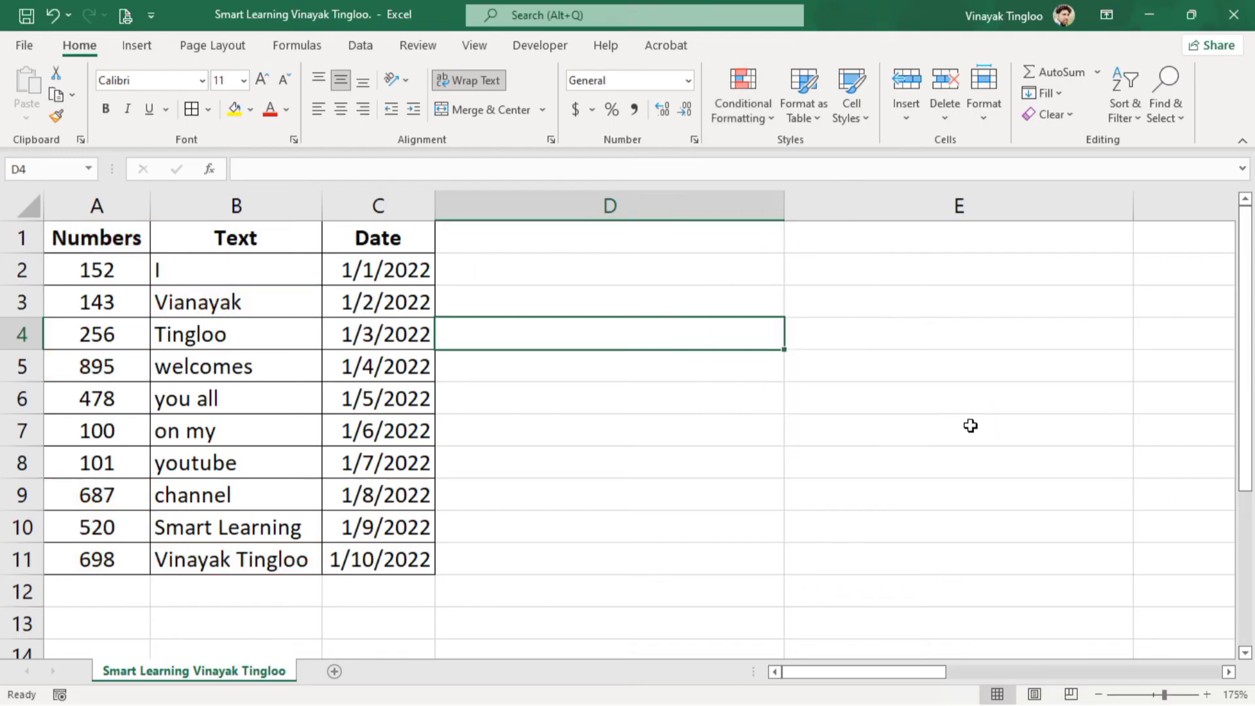
pyautogui.click(590, 406)
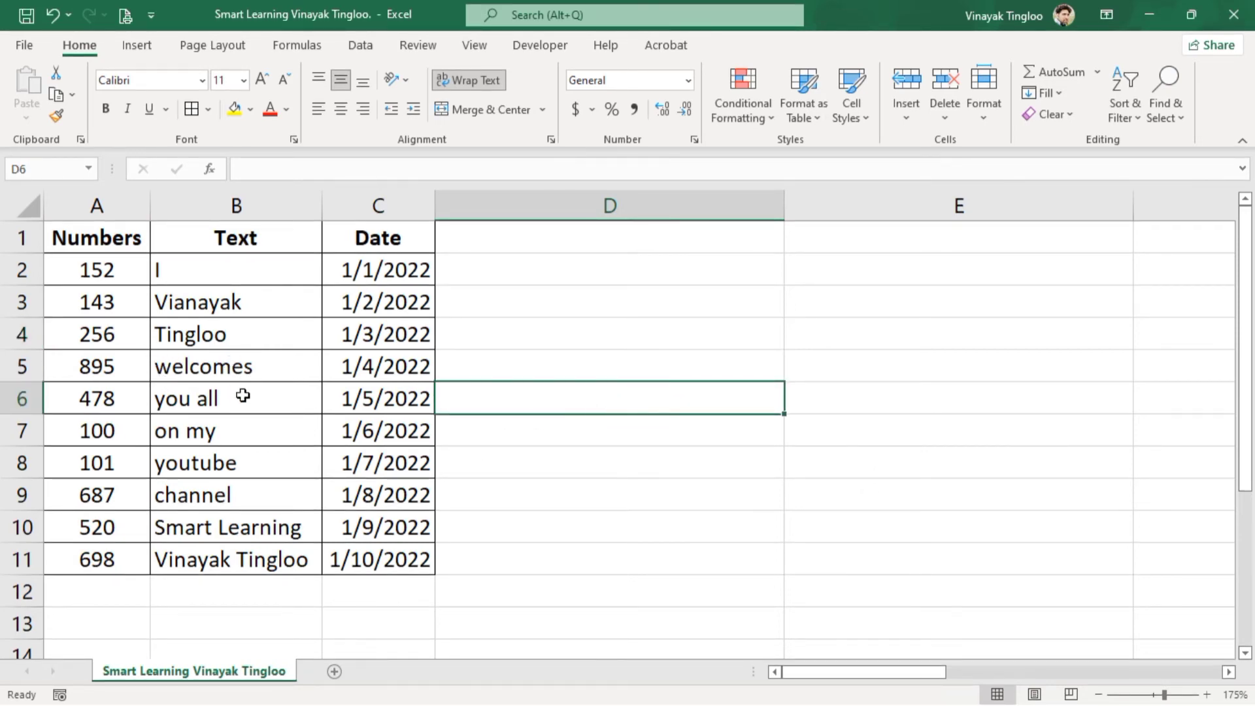
pyautogui.click(742, 106)
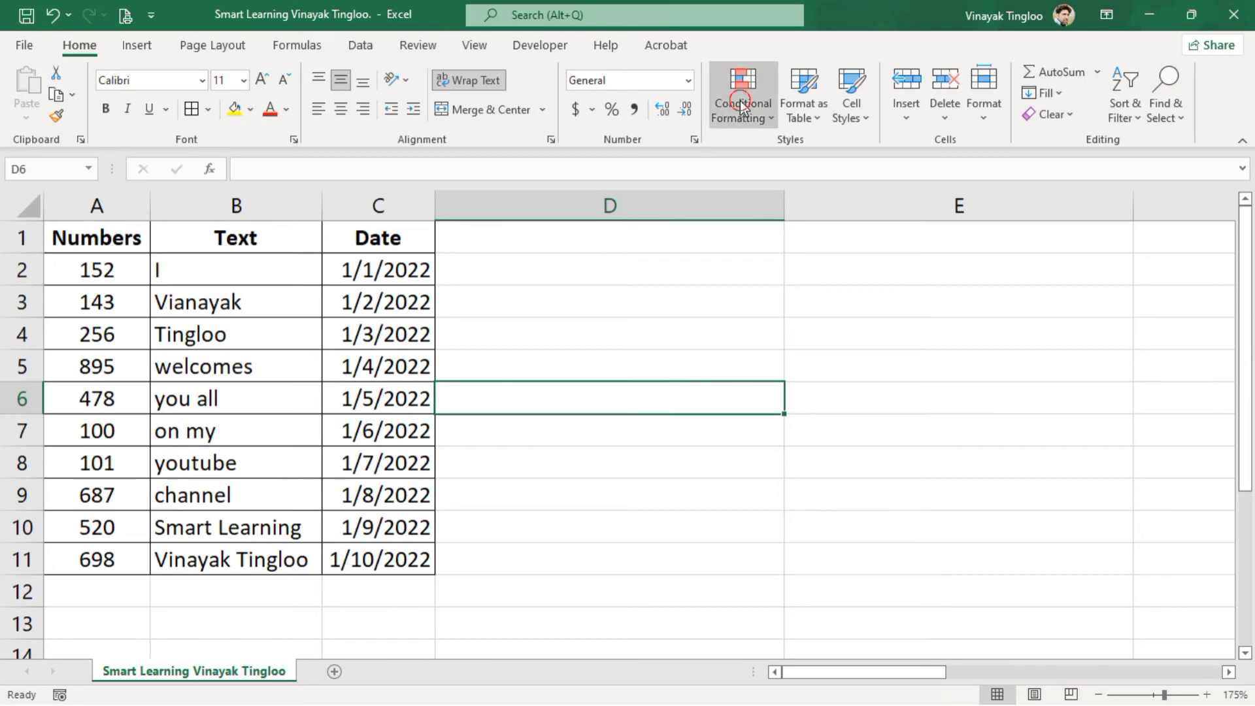
pyautogui.moveTo(857, 156)
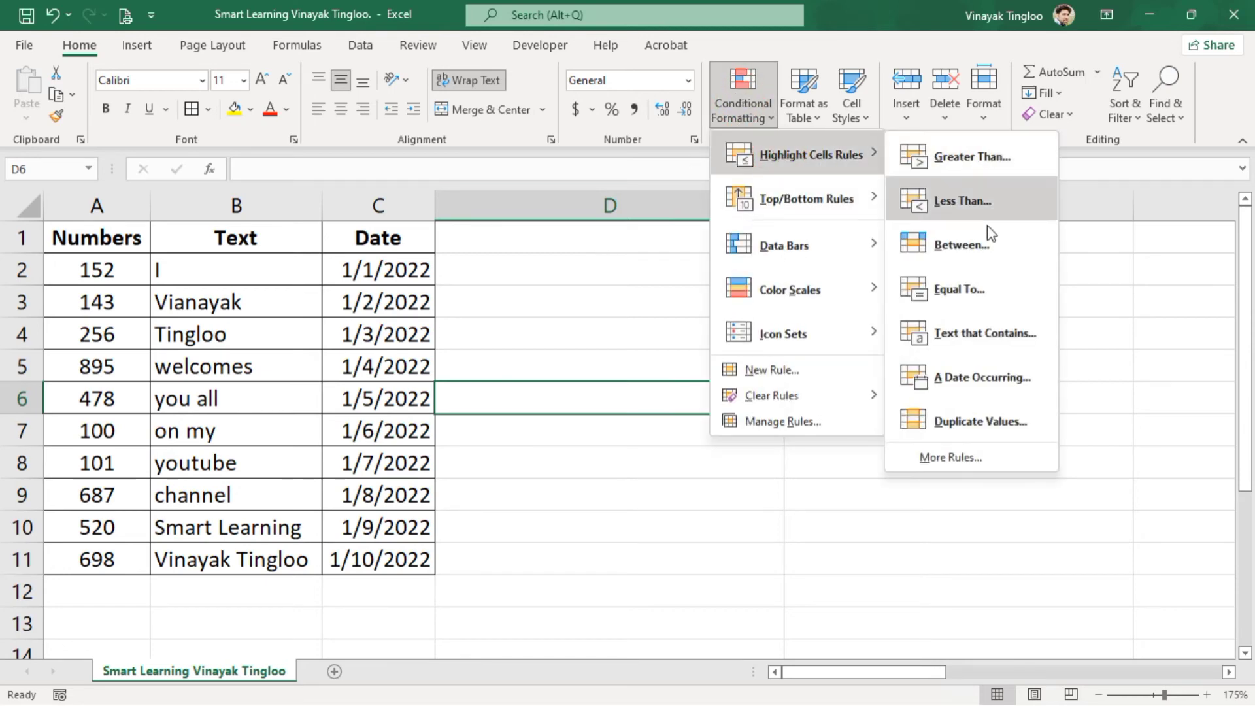
pyautogui.click(237, 399)
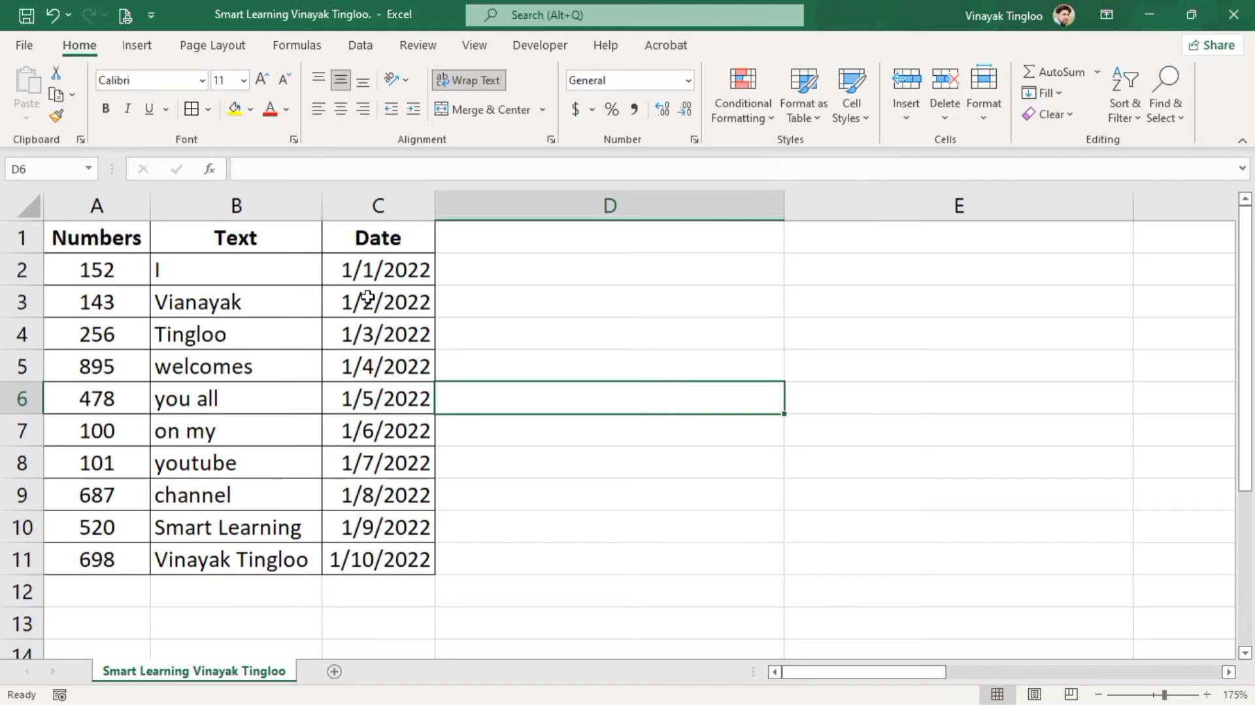
# - Start an A Date Occurring highlight rule on the Date column and preview it for Yesterday
pyautogui.click(402, 206)
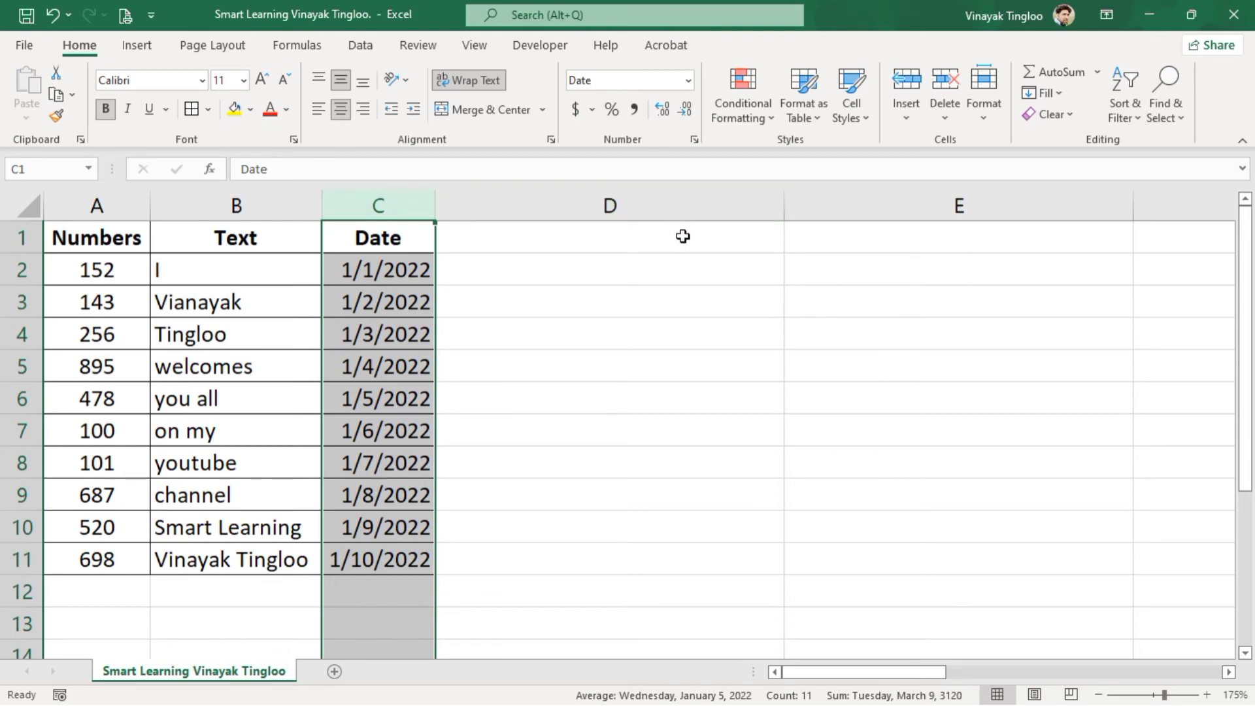
pyautogui.click(744, 117)
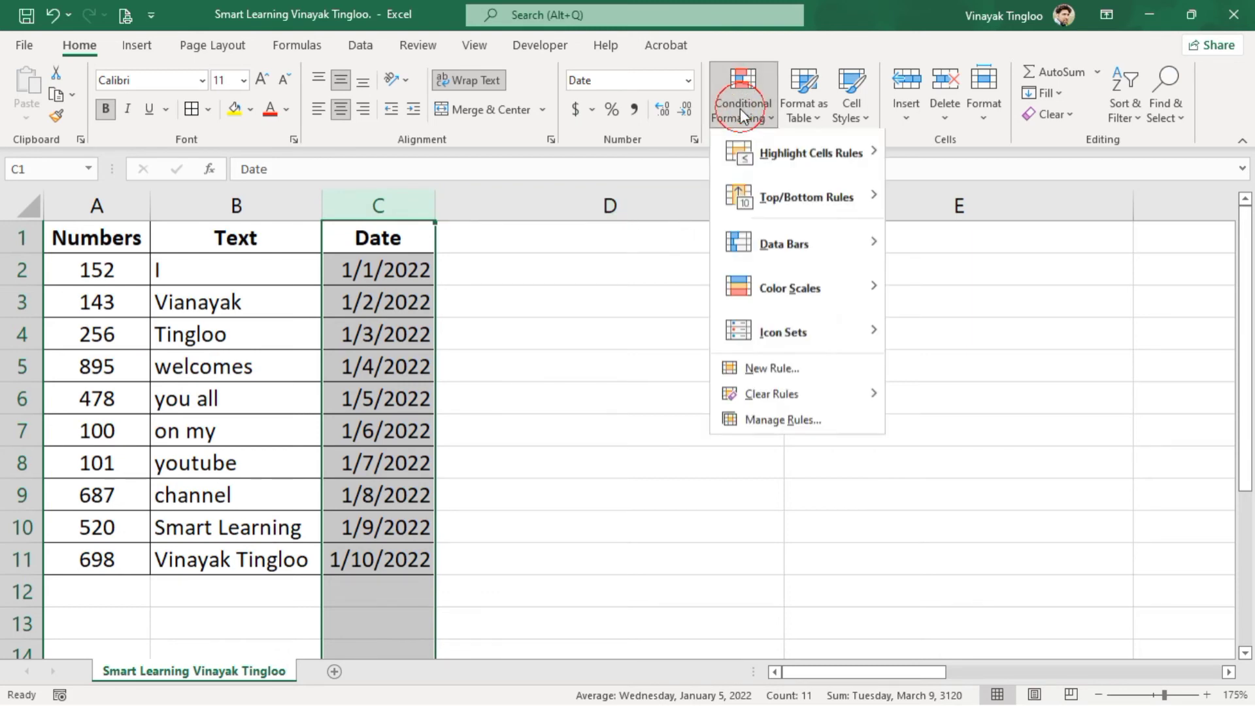
pyautogui.moveTo(817, 157)
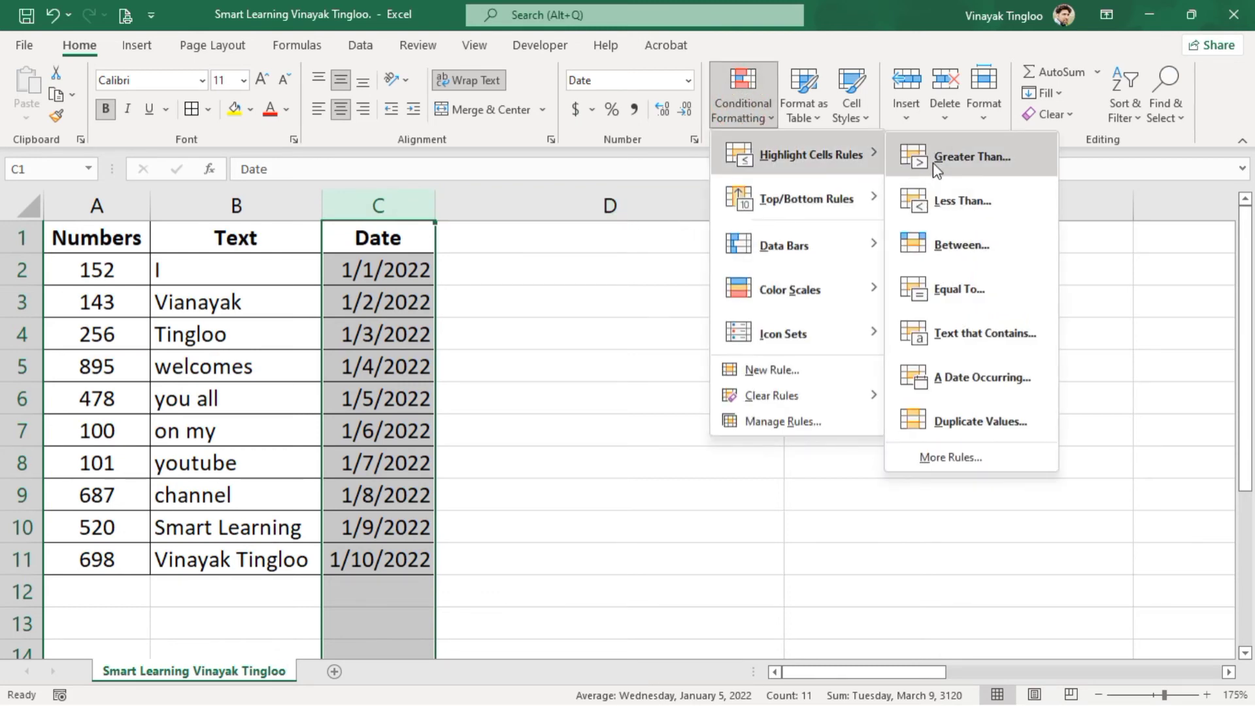
pyautogui.click(988, 379)
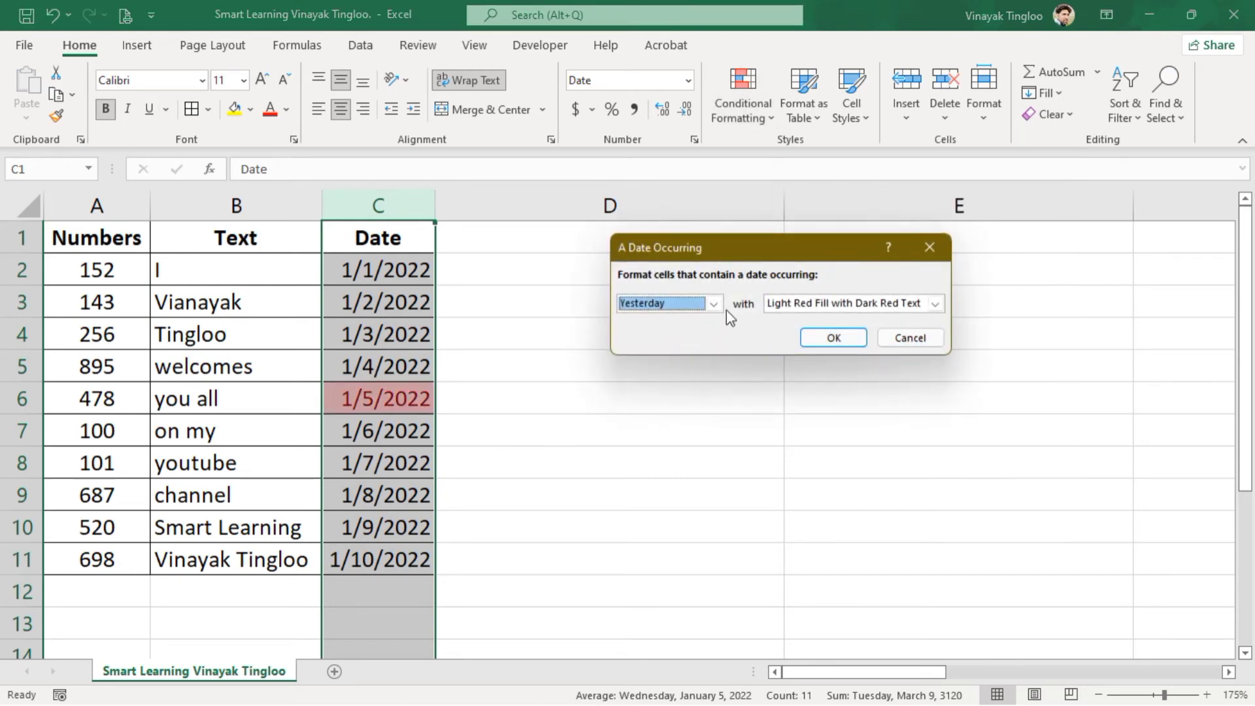
pyautogui.moveTo(728, 252); pyautogui.dragTo(832, 252)
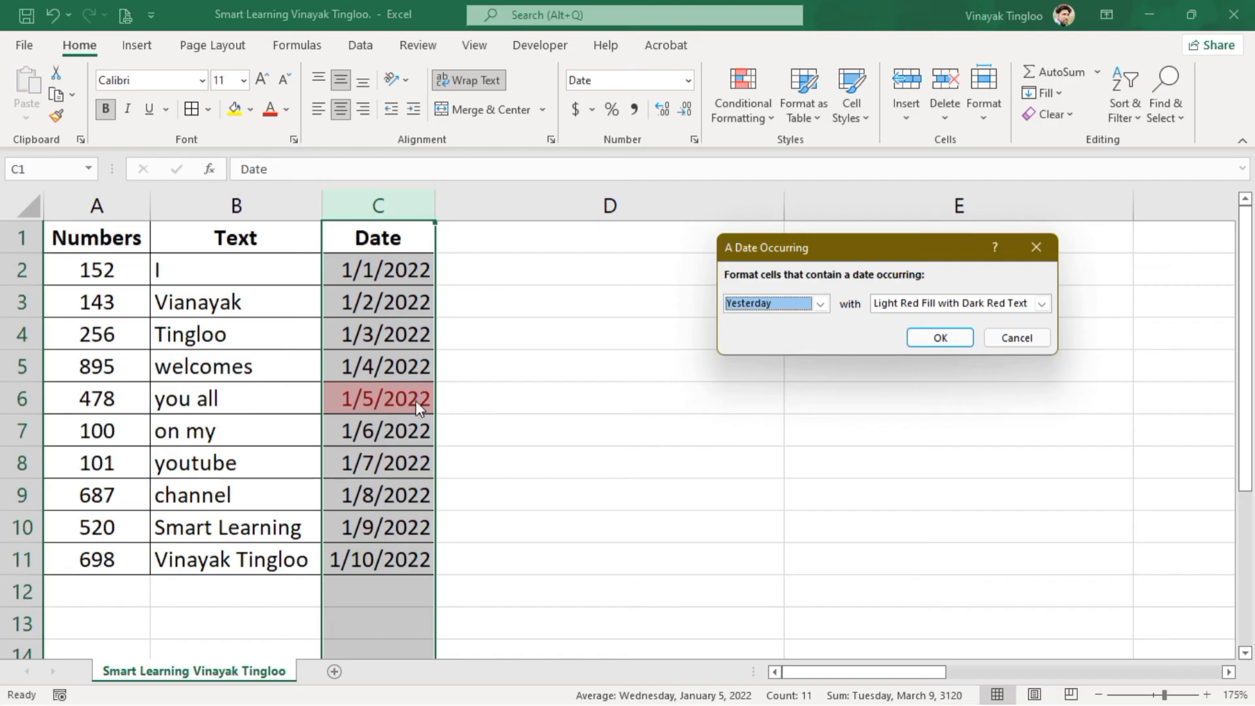
# - Try Today and Tomorrow as the period of the A Date Occurring rule
pyautogui.click(822, 303)
pyautogui.click(764, 335)
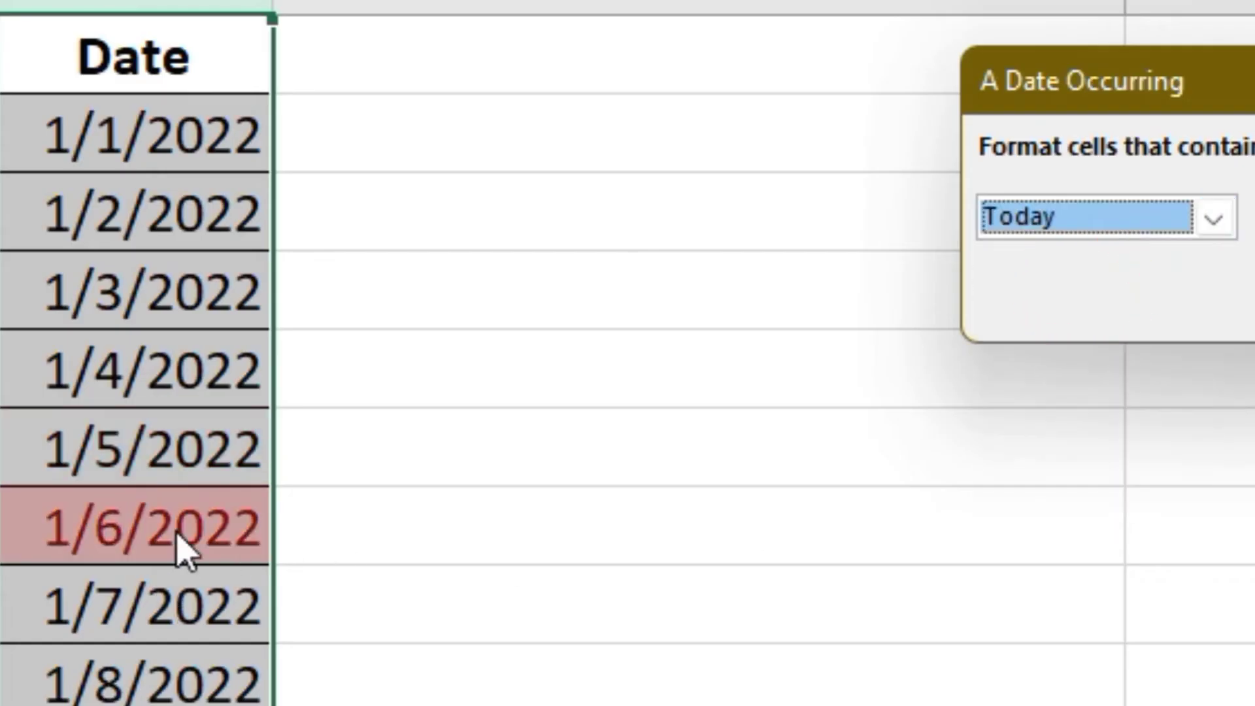
pyautogui.click(1214, 219)
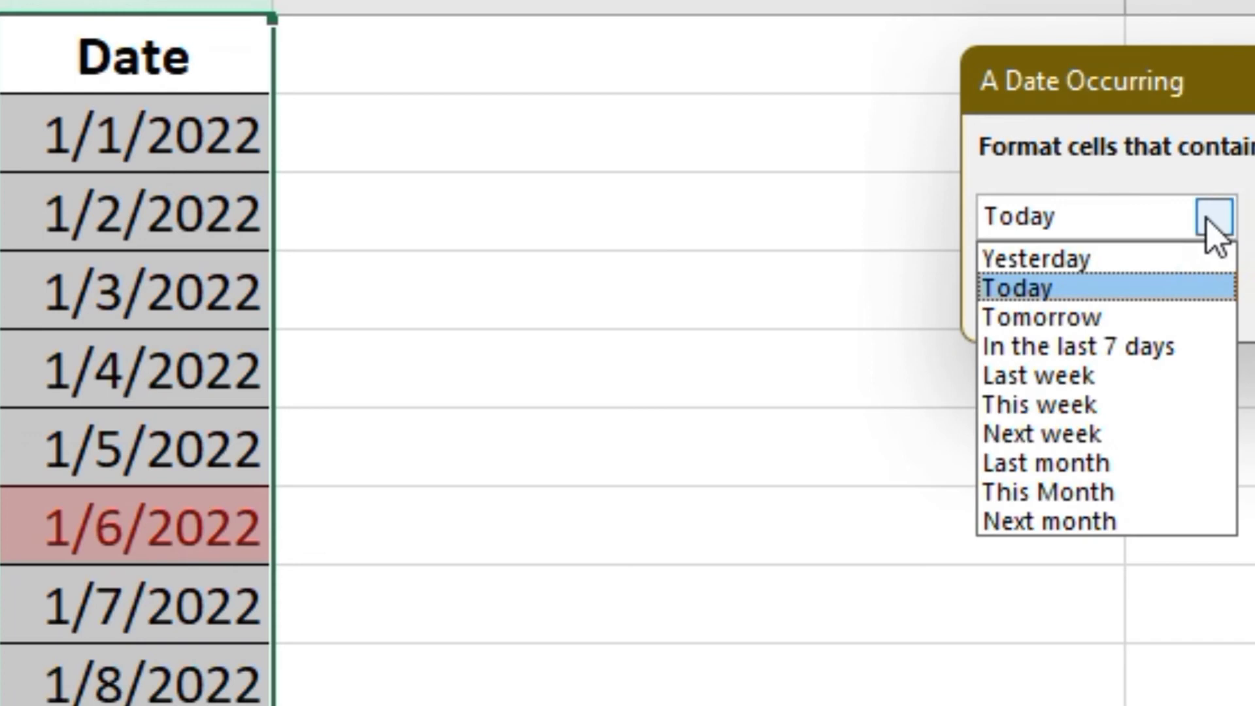
pyautogui.click(1076, 324)
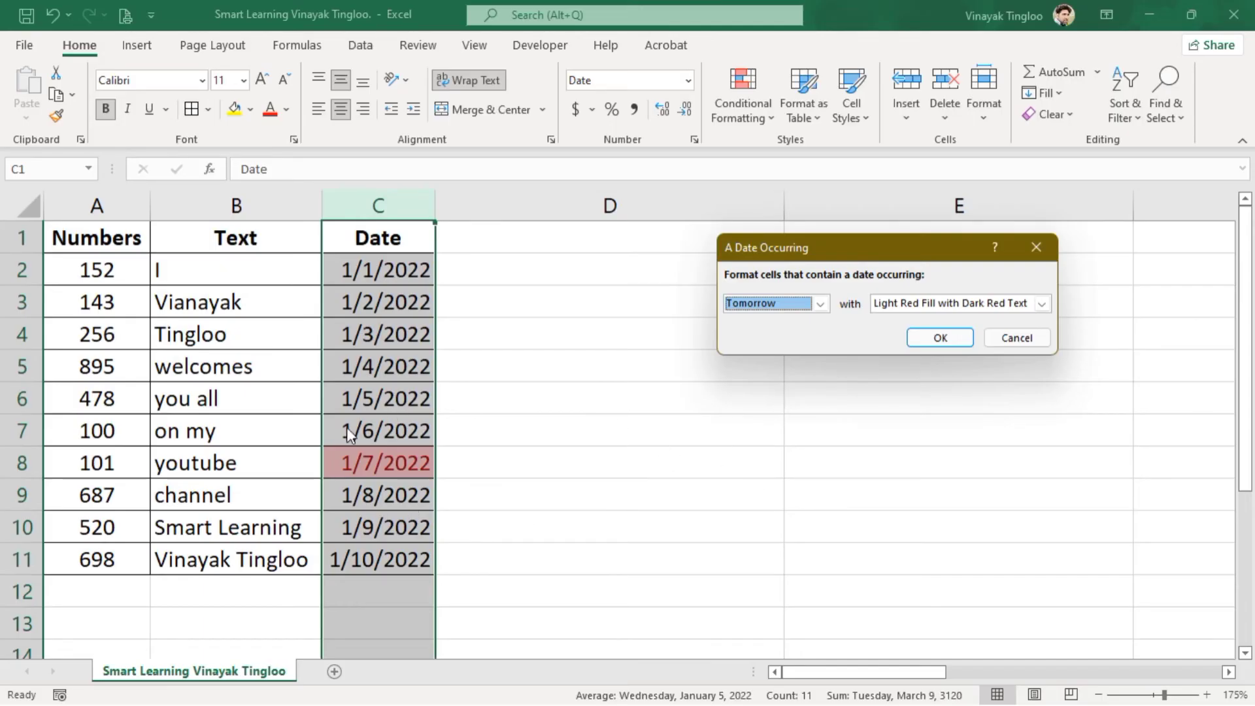
# - Highlight dates from Last week in the Date column with Light Red Fill with Dark Red Text
pyautogui.click(825, 304)
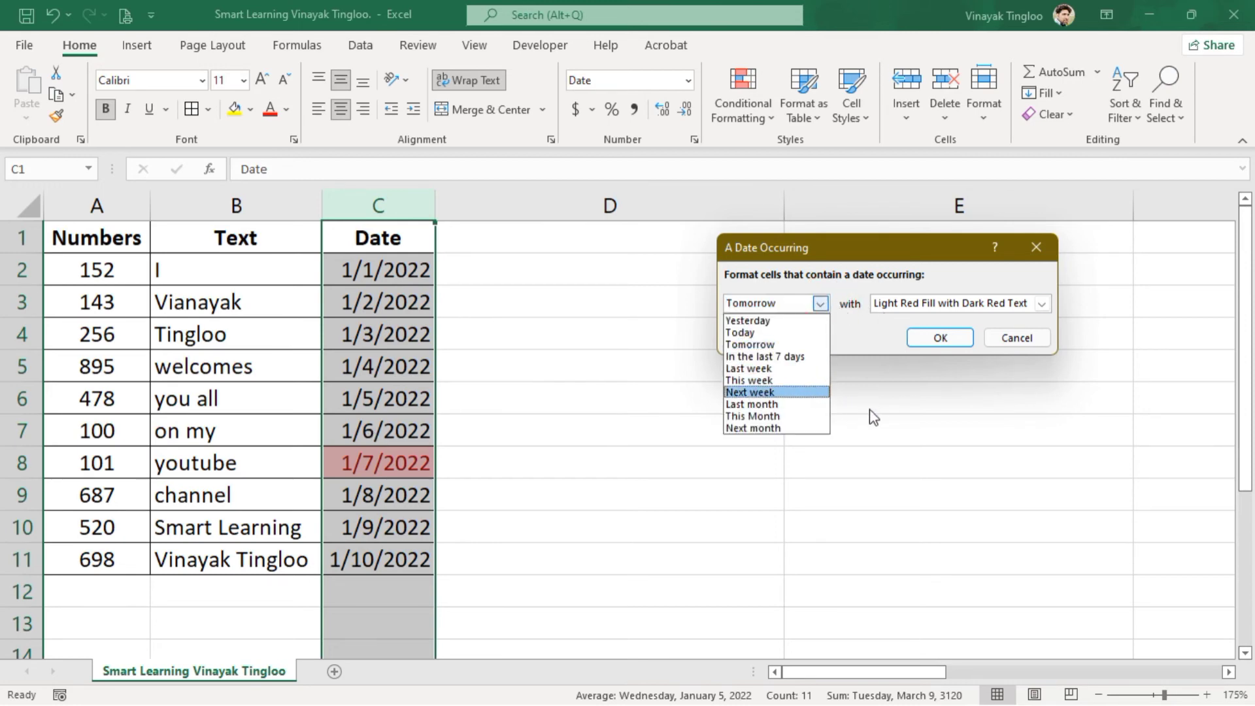
pyautogui.click(788, 370)
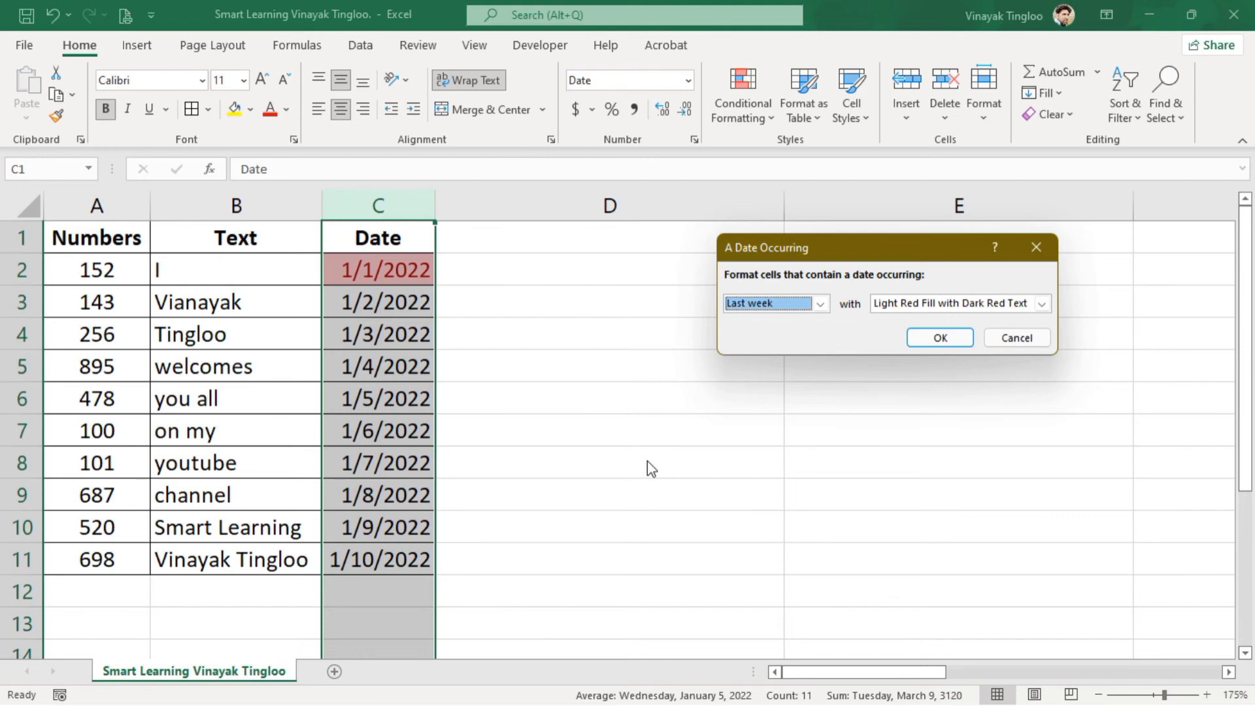
pyautogui.click(939, 337)
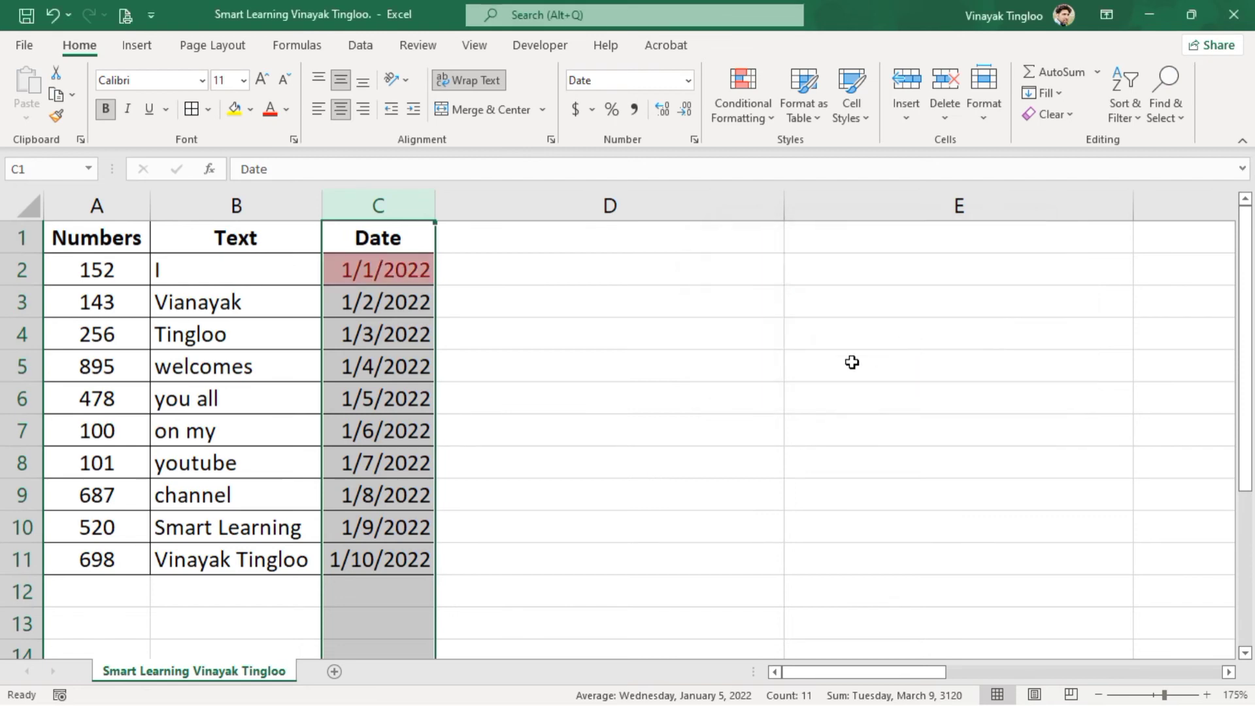
pyautogui.click(850, 334)
pyautogui.click(744, 105)
pyautogui.moveTo(781, 155)
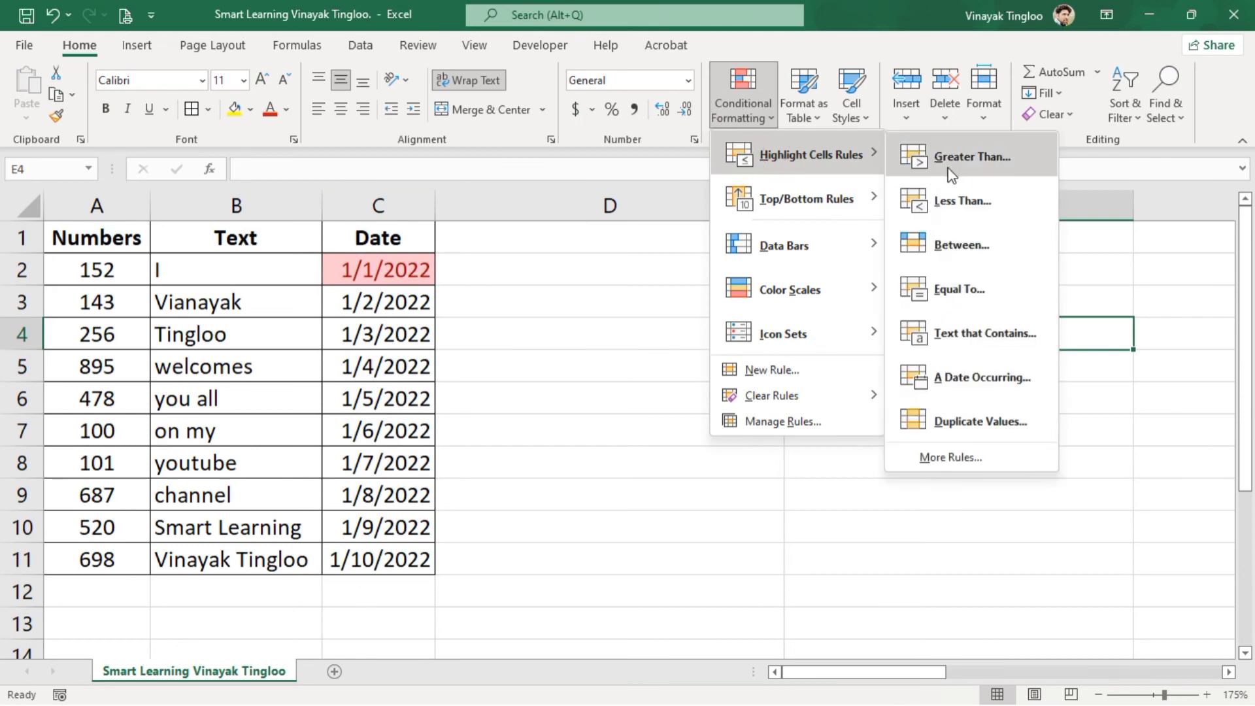
pyautogui.click(960, 163)
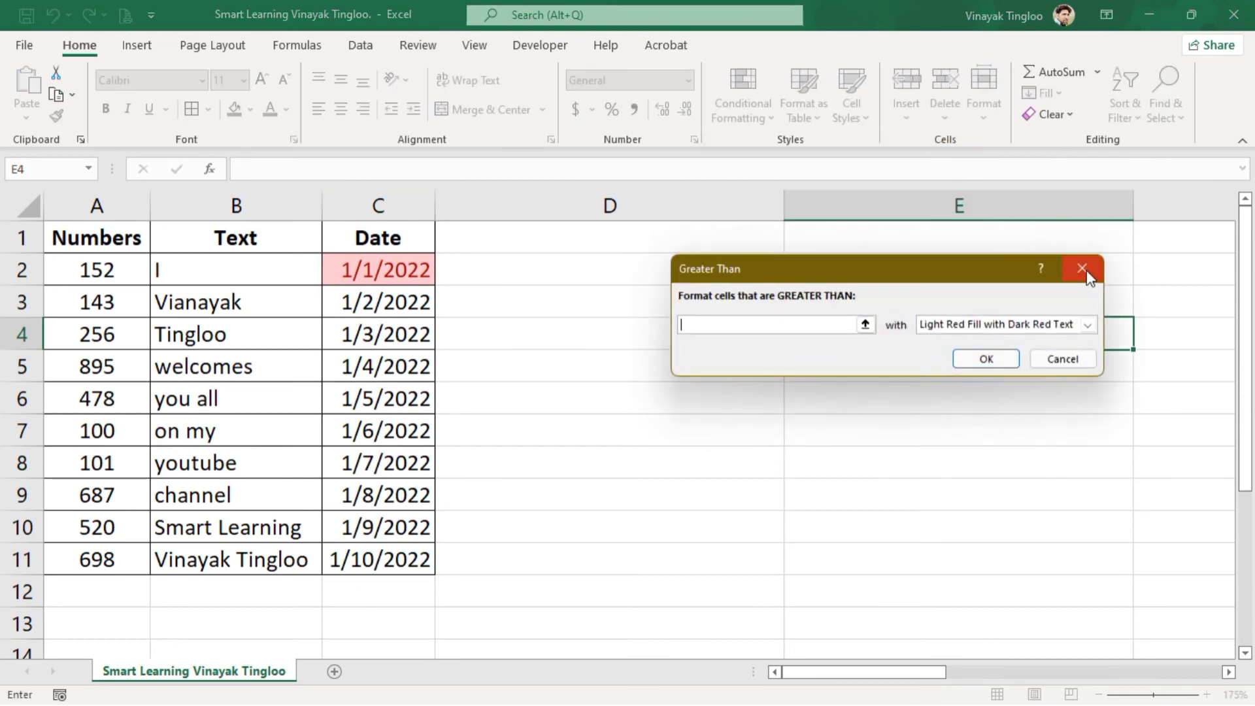
pyautogui.click(1082, 269)
pyautogui.click(661, 272)
pyautogui.click(743, 104)
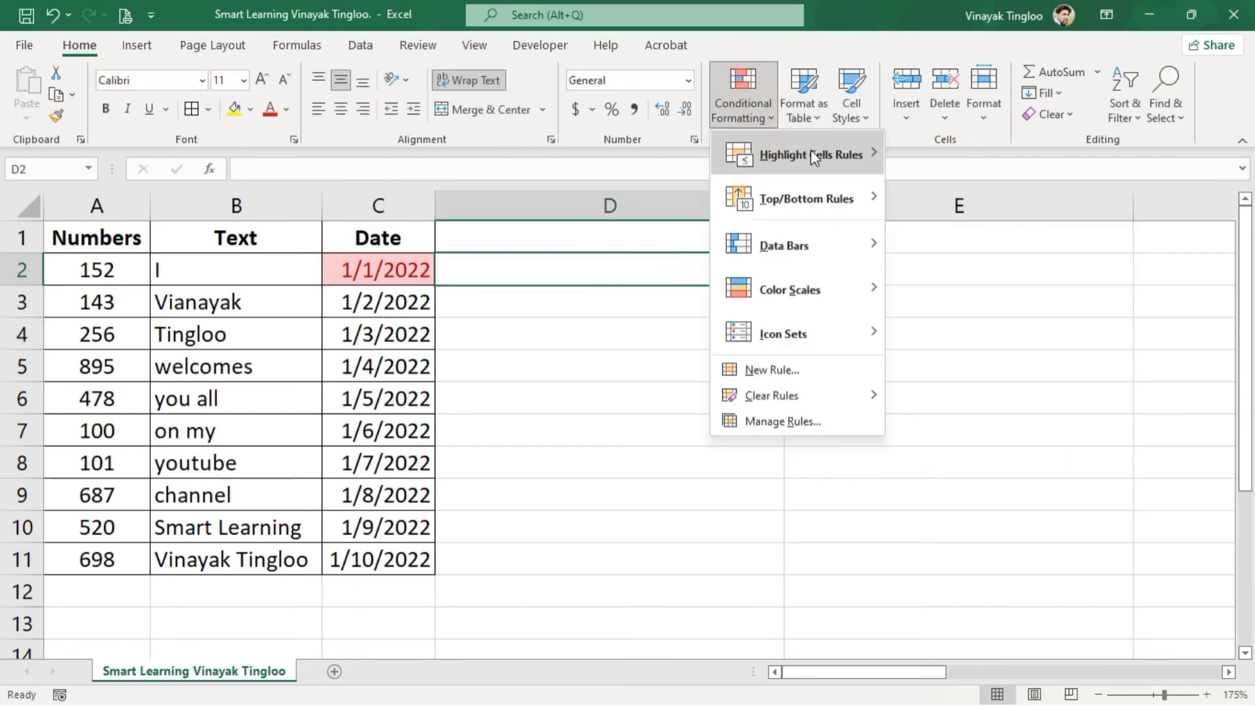
pyautogui.moveTo(811, 154)
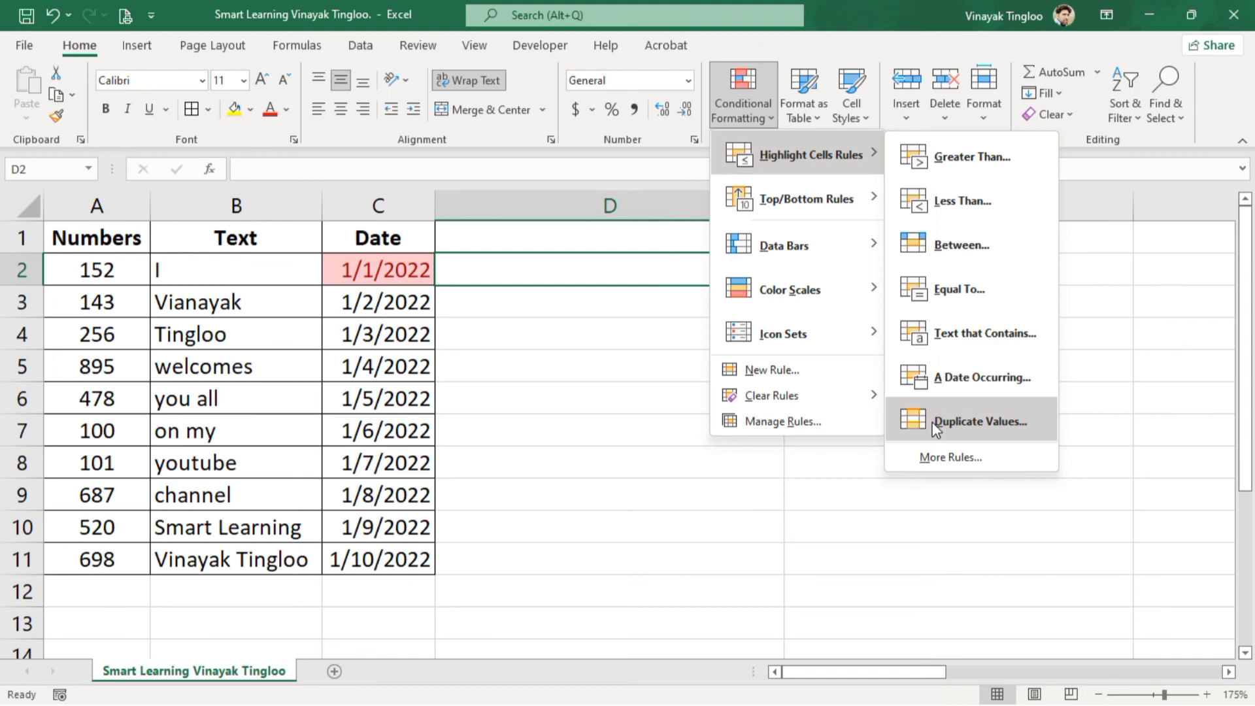
pyautogui.click(631, 491)
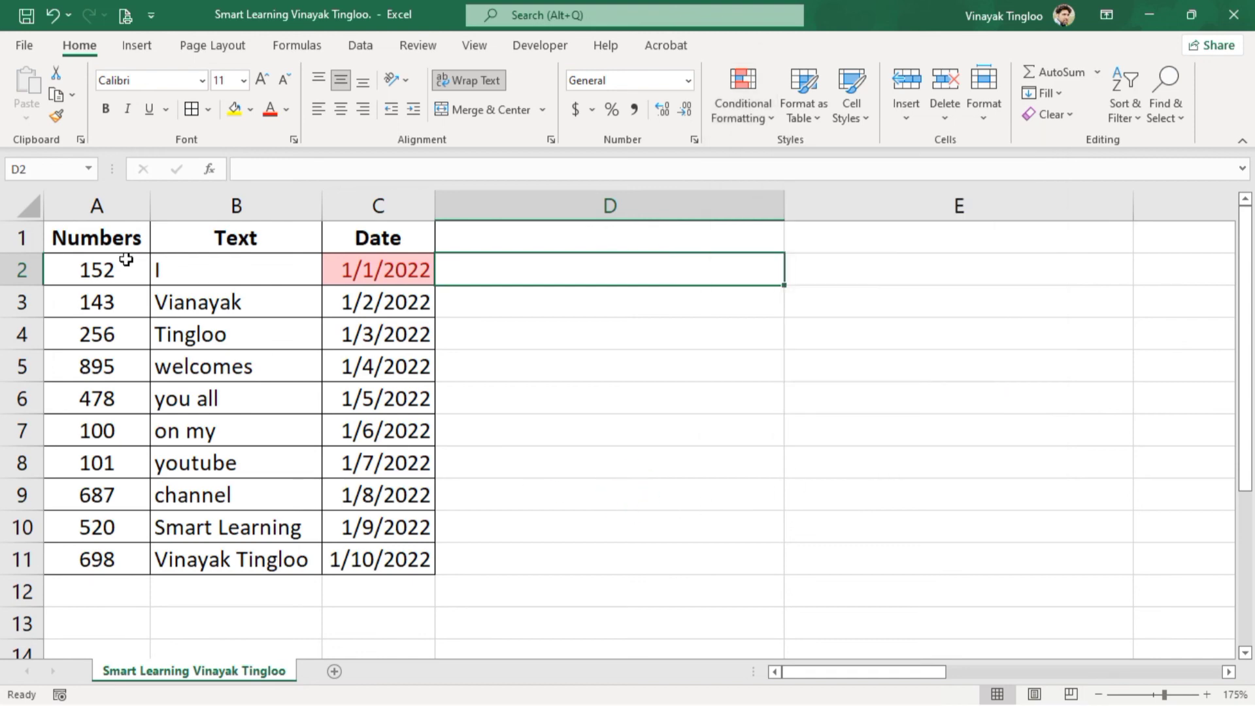
# - Highlight duplicate values in the whole Numbers column with Light Red Fill with Dark Red Text
pyautogui.click(109, 197)
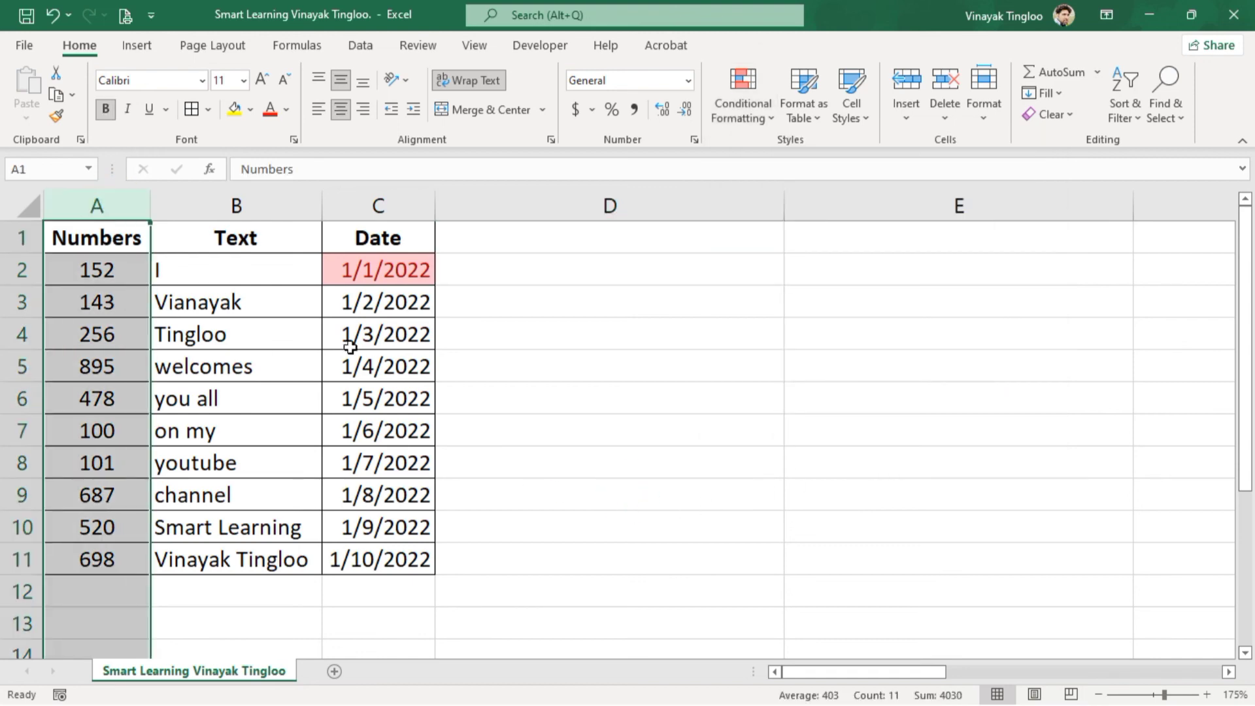
pyautogui.click(741, 108)
pyautogui.moveTo(779, 163)
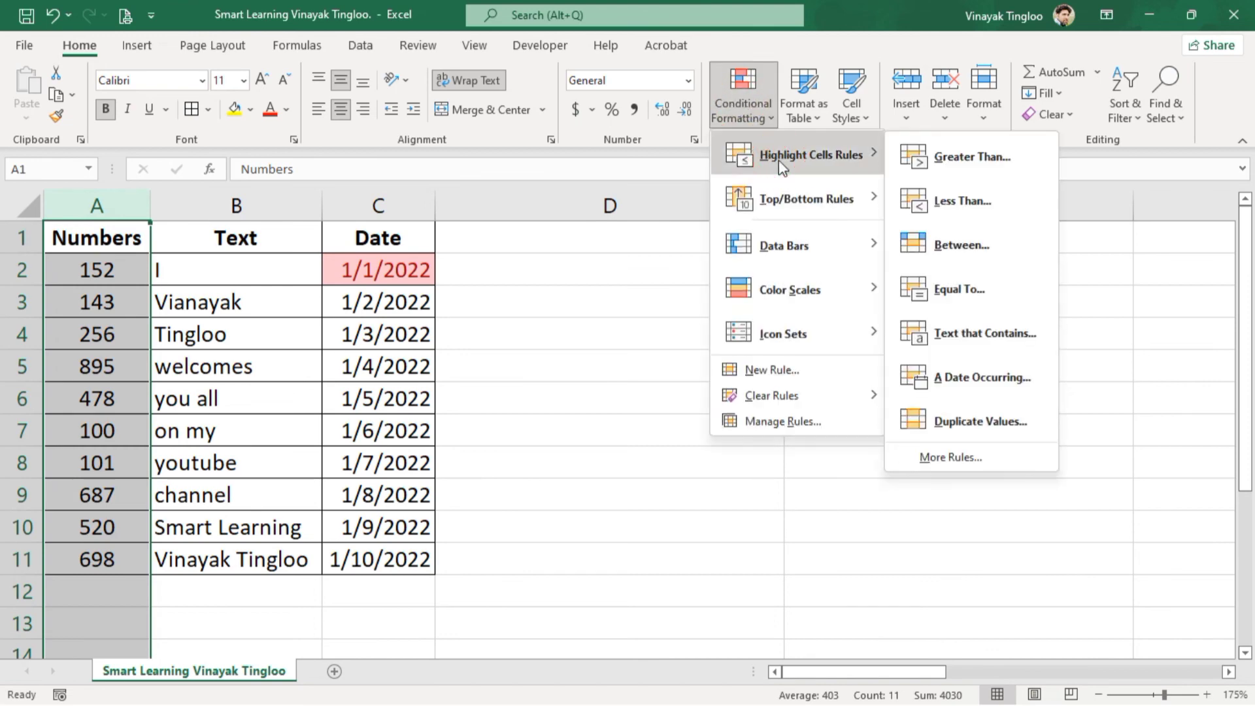
pyautogui.click(1004, 426)
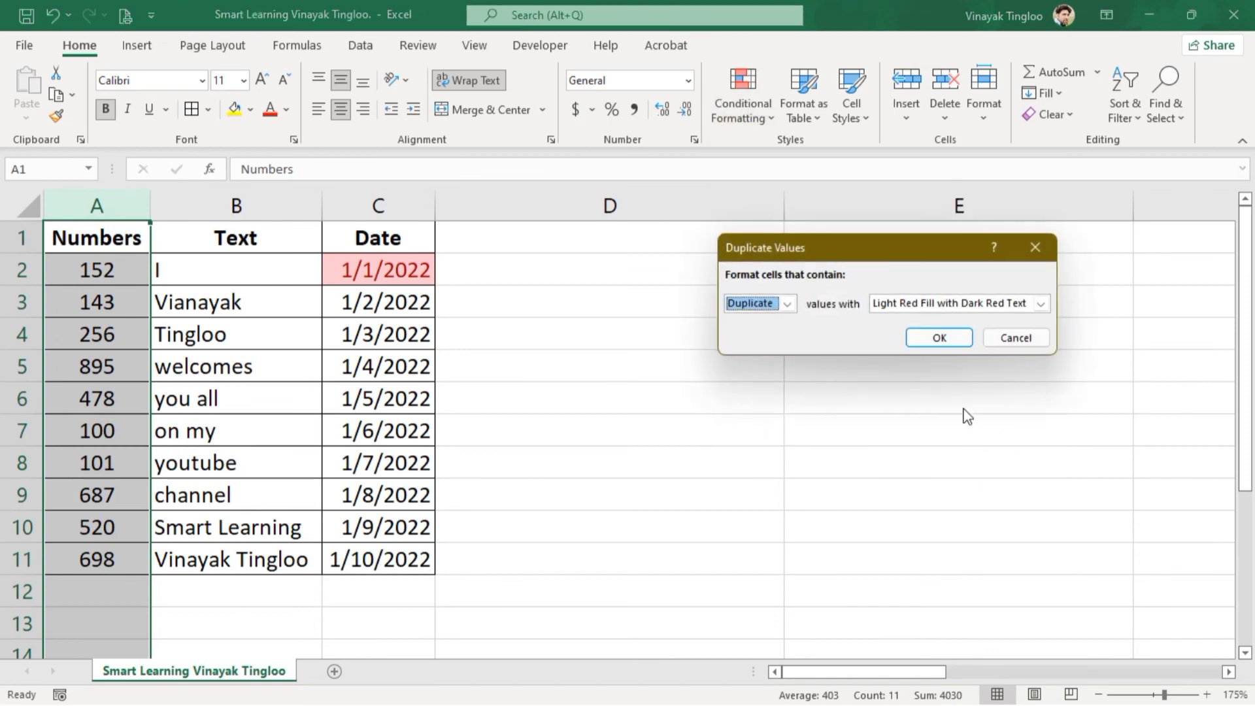
pyautogui.click(942, 337)
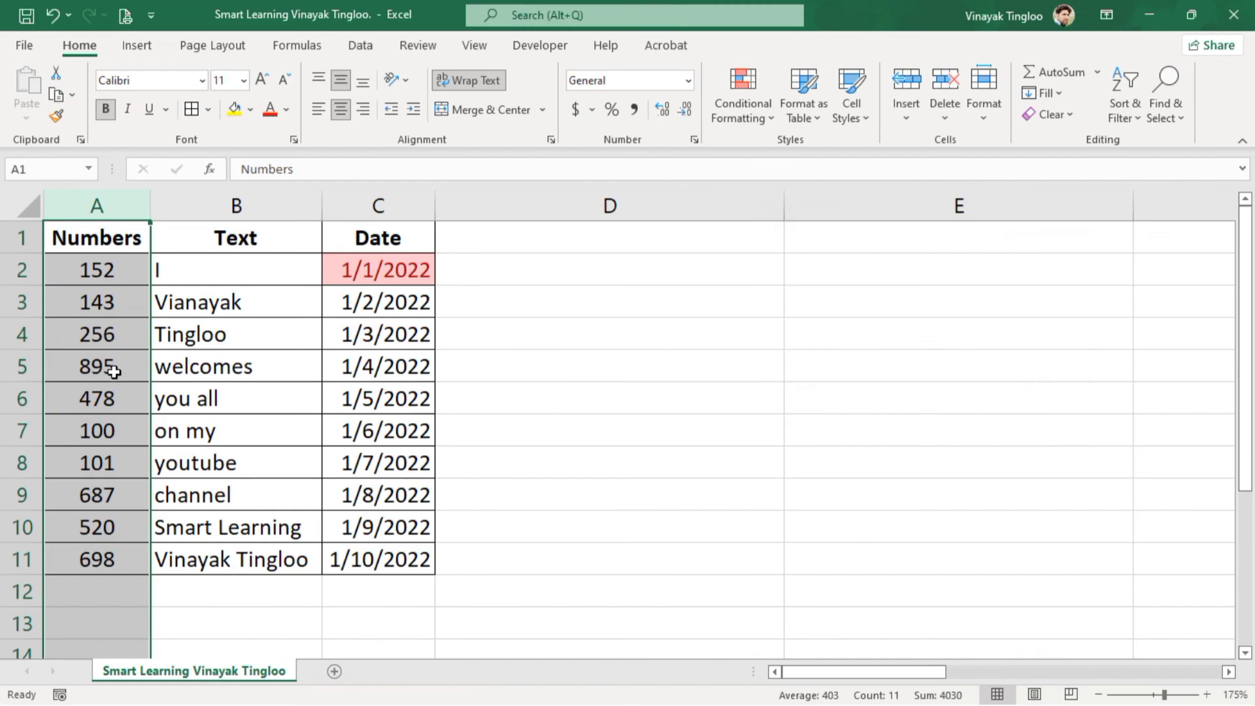
pyautogui.scroll(-1, 104, 368)
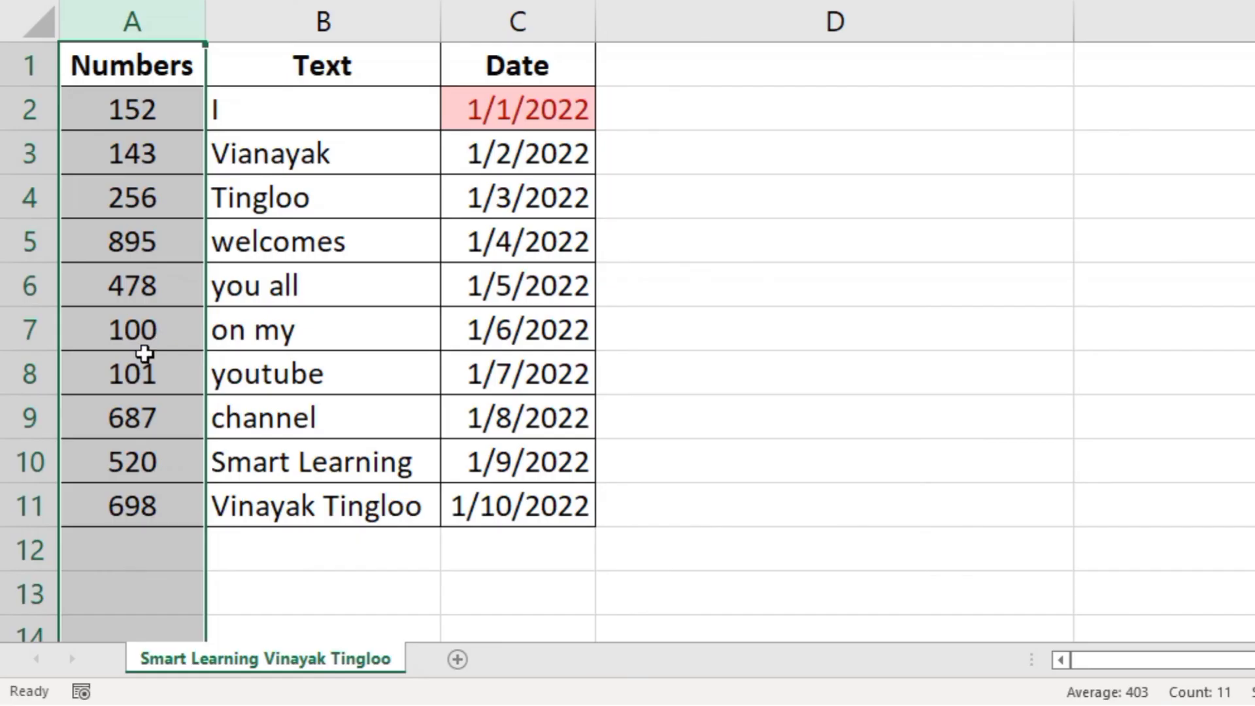
pyautogui.click(634, 471)
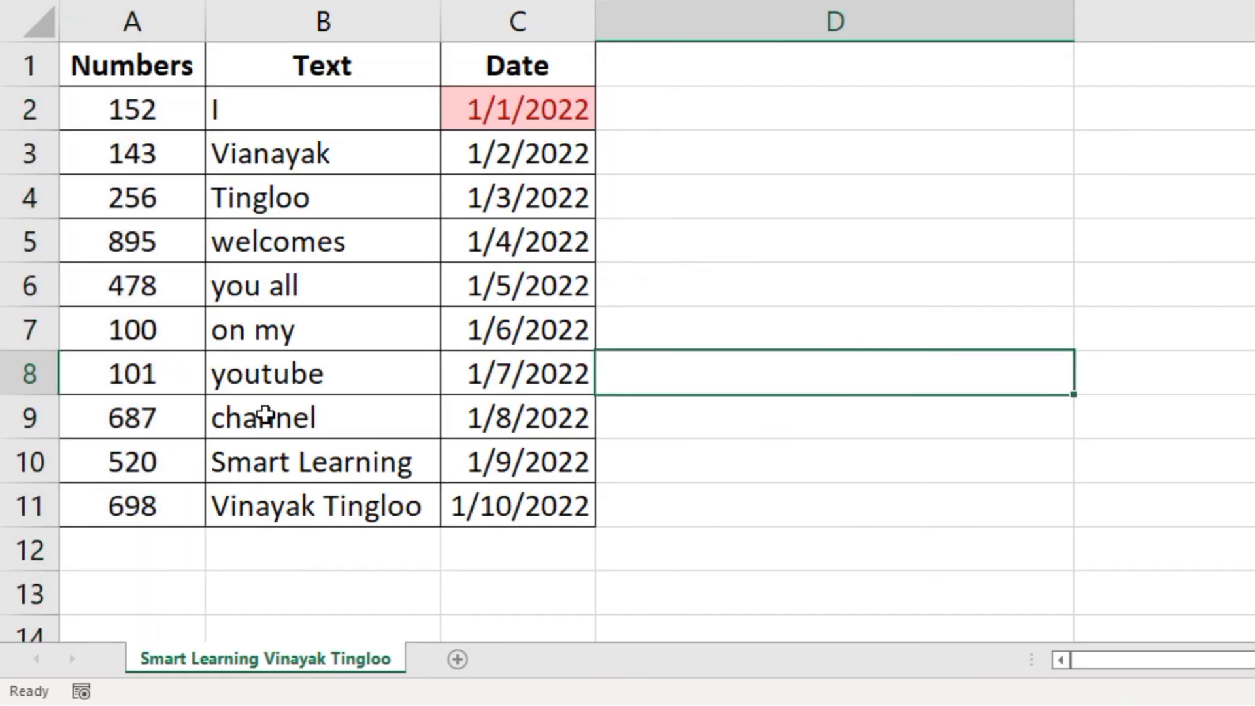
# - Enter 256 in cell A13 below the table to repeat a number from the Numbers column
pyautogui.click(129, 603)
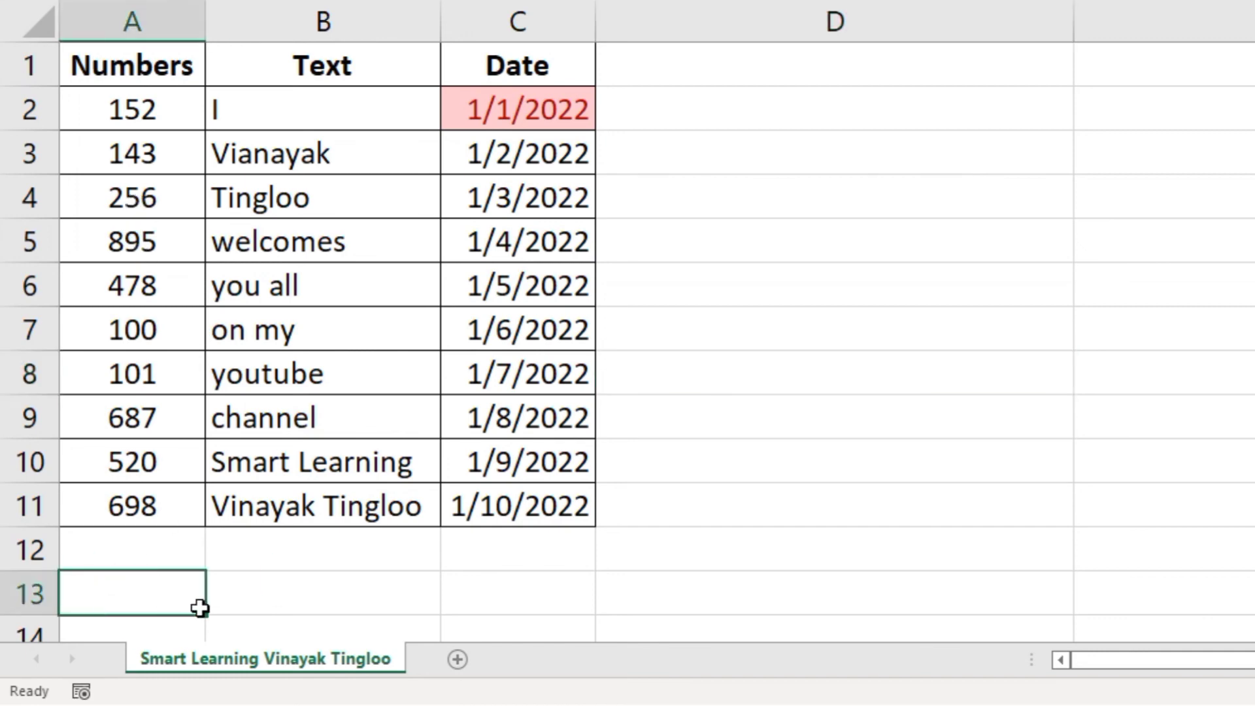
pyautogui.write('256')
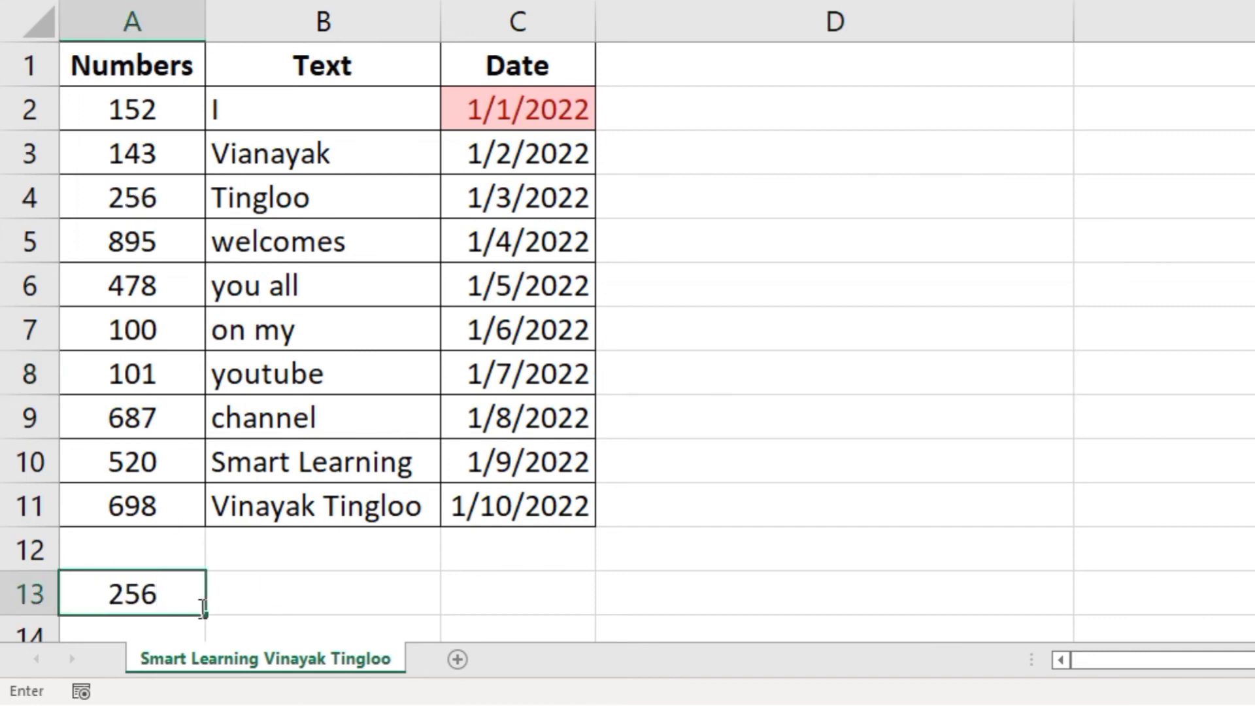
pyautogui.press('Return')
pyautogui.scroll(1, 209, 249)
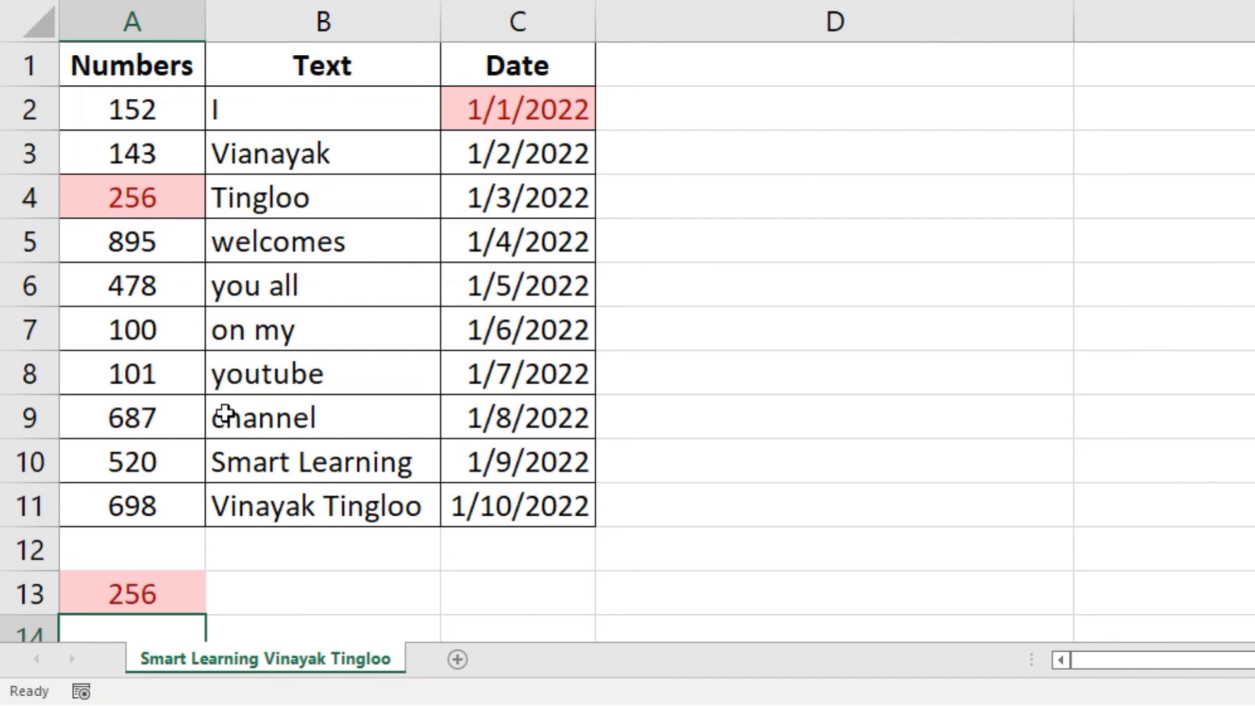
# - Copy the numbers in A6:A10 and paste them further down column A, starting at cell A41
pyautogui.scroll(-1, 226, 402)
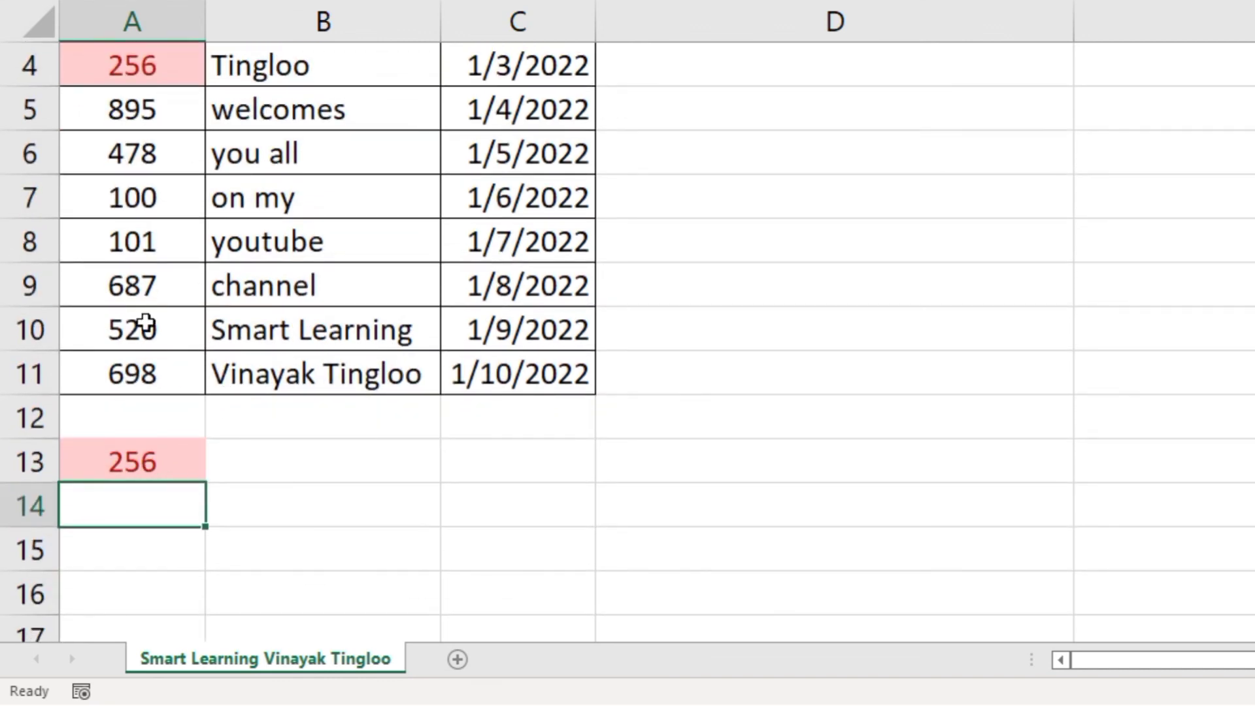
pyautogui.moveTo(140, 164); pyautogui.dragTo(141, 320)
pyautogui.rightClick(142, 326)
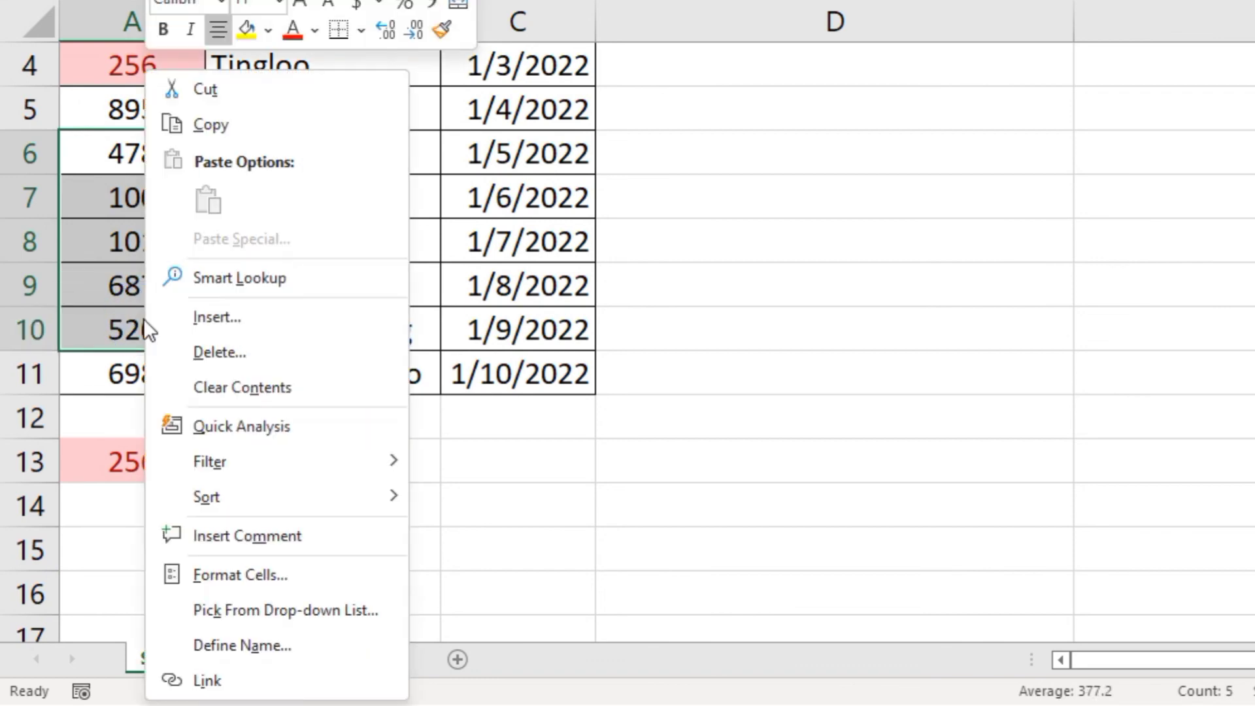
pyautogui.click(205, 124)
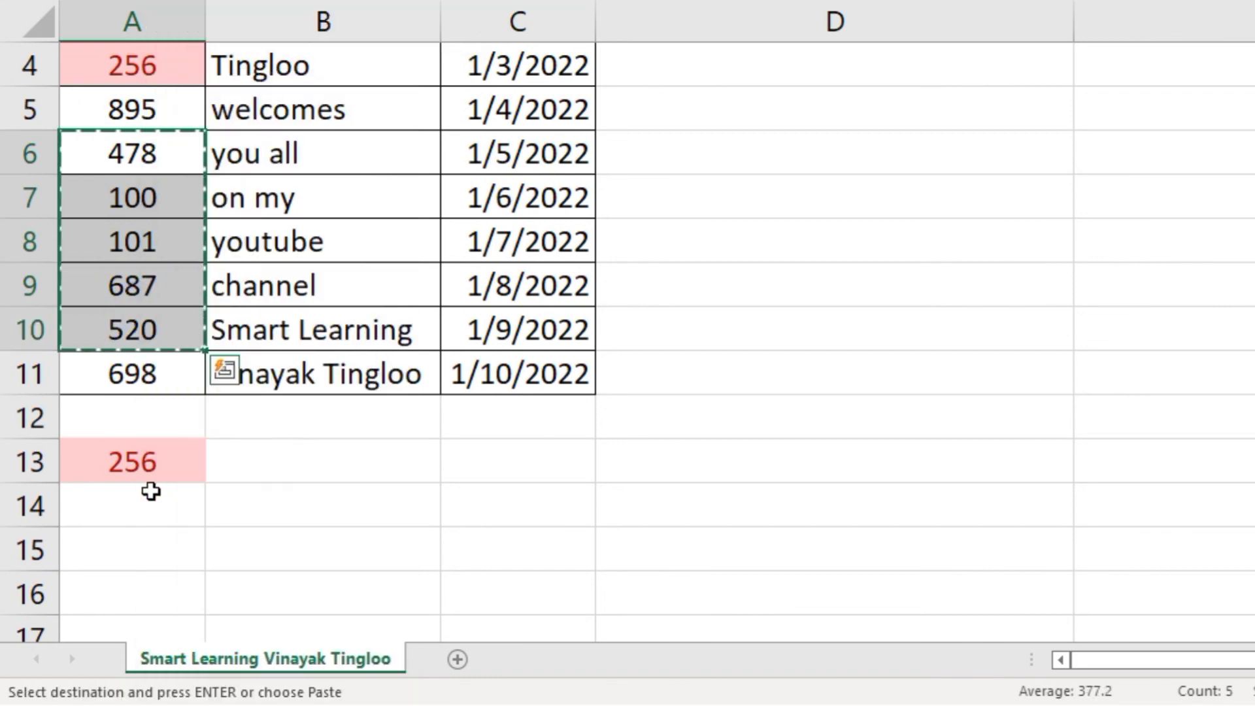
pyautogui.click(151, 492)
pyautogui.scroll(-4, 151, 492)
pyautogui.scroll(-6, 112, 549)
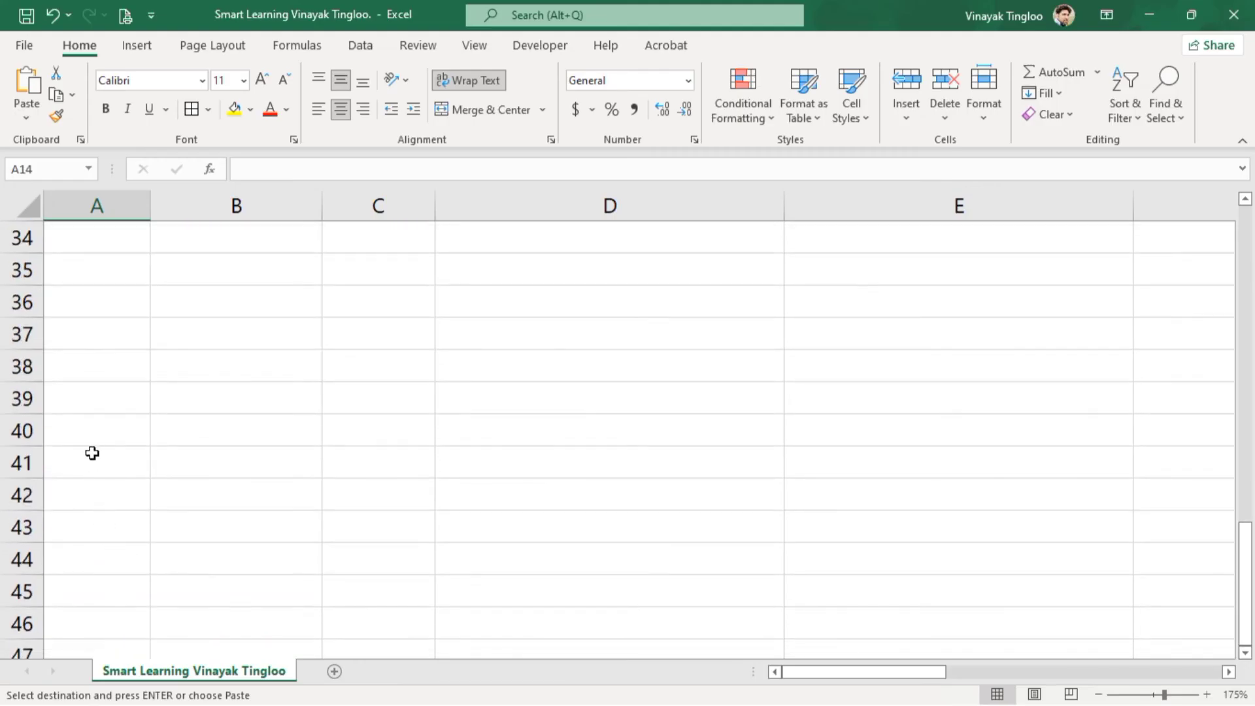
pyautogui.rightClick(94, 453)
pyautogui.click(140, 336)
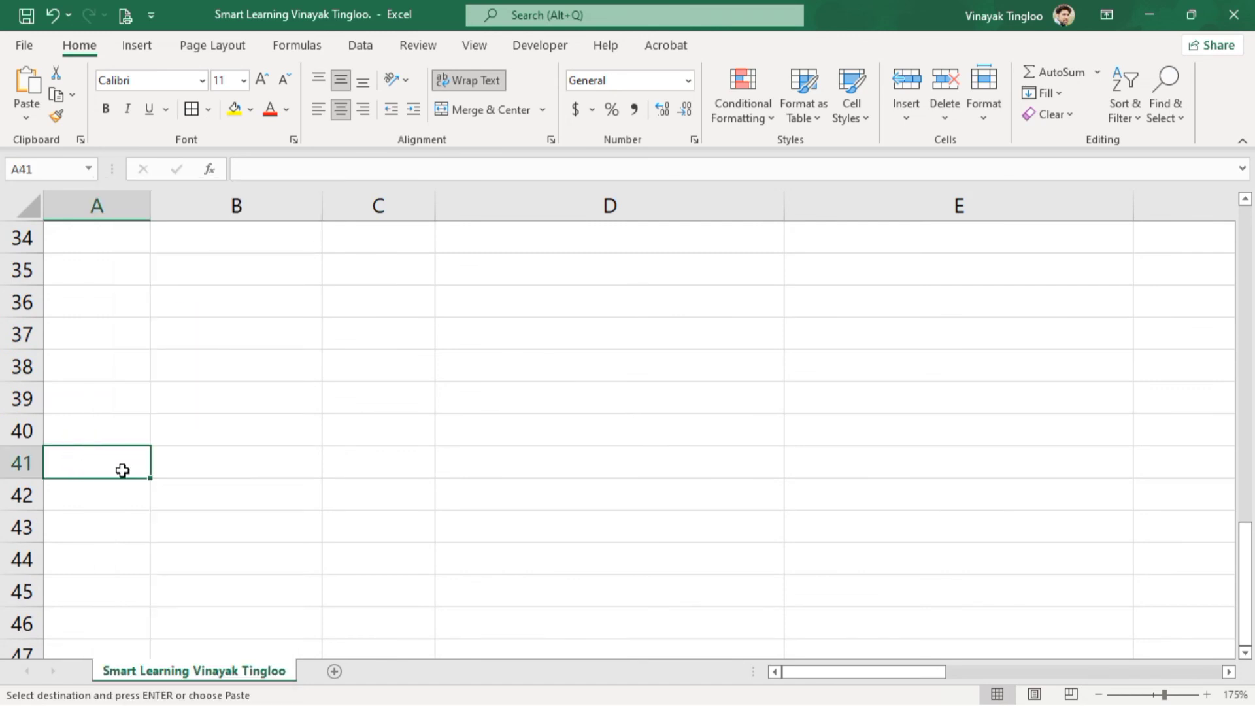
pyautogui.hotkey('ctrl', 'v')
pyautogui.scroll(11, 123, 470)
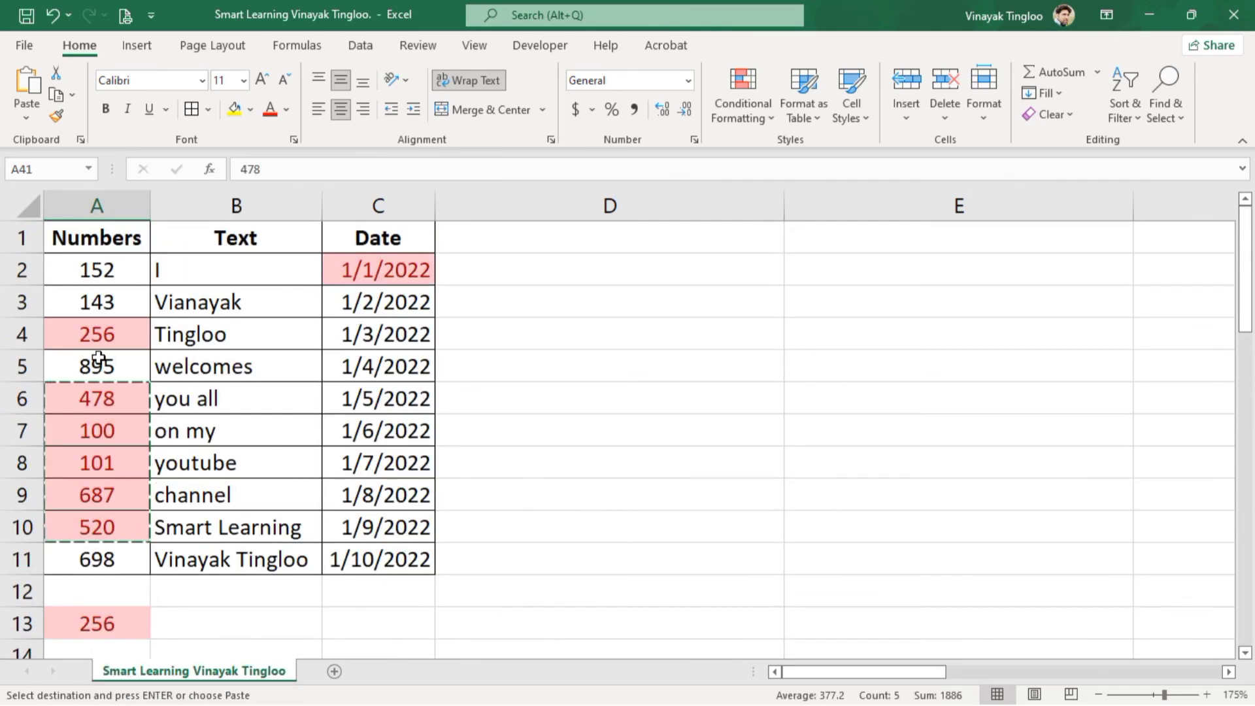